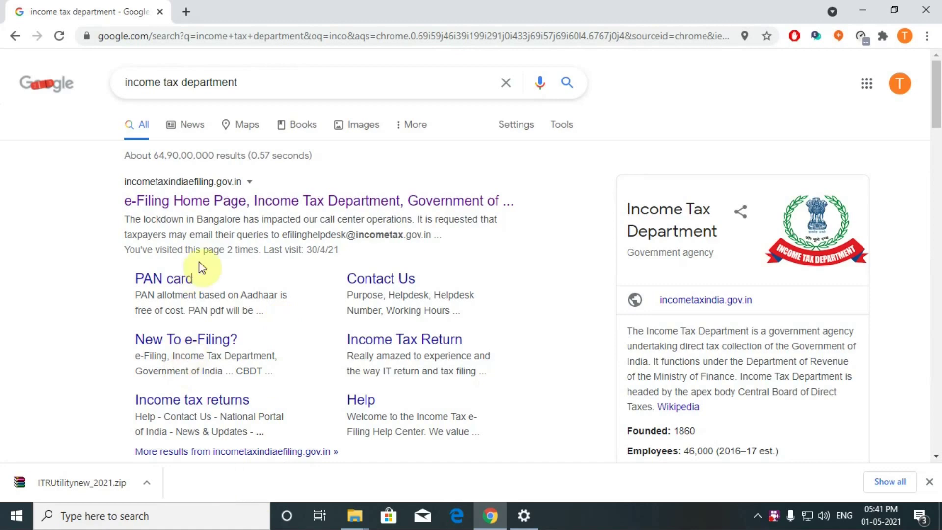
# Open the Income Tax e-Filing website and go to the IT Return Preparation Software downloads for the ITR 1 and ITR 4 utility.
pyautogui.click(195, 210)
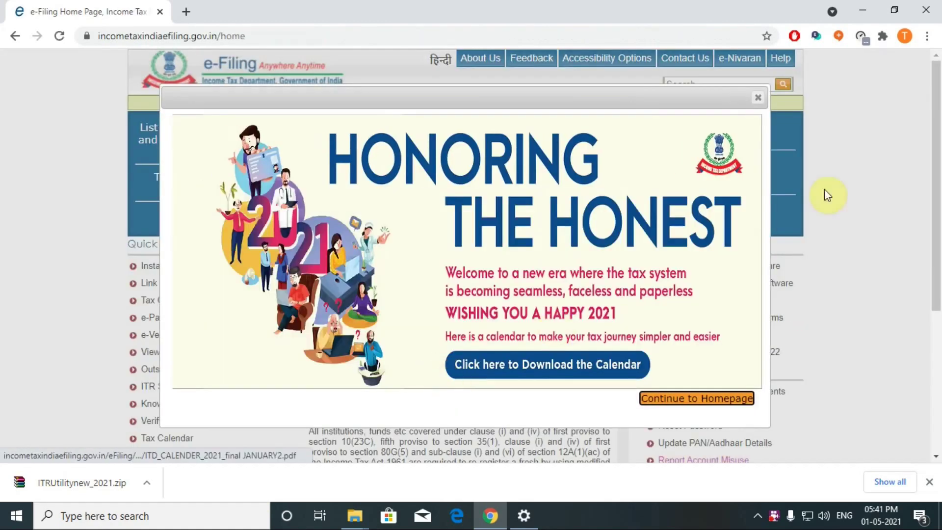
pyautogui.click(757, 97)
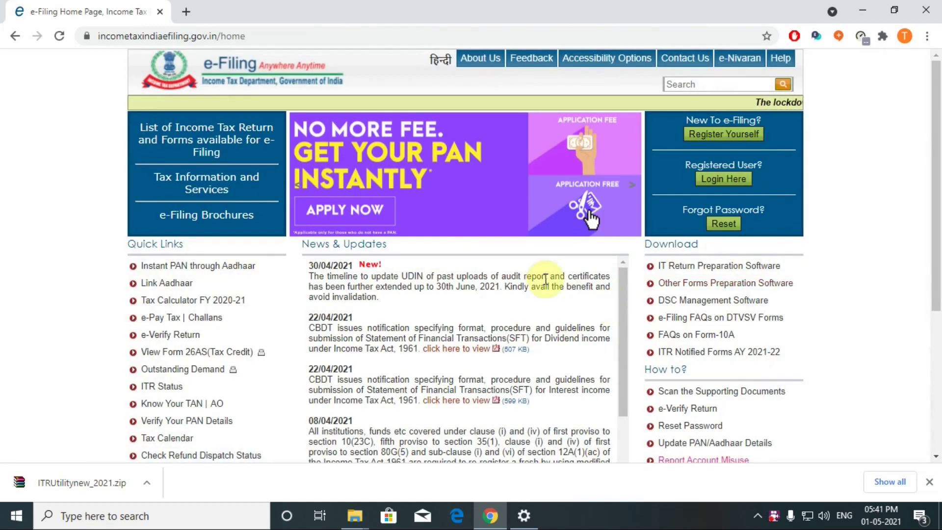
pyautogui.click(710, 267)
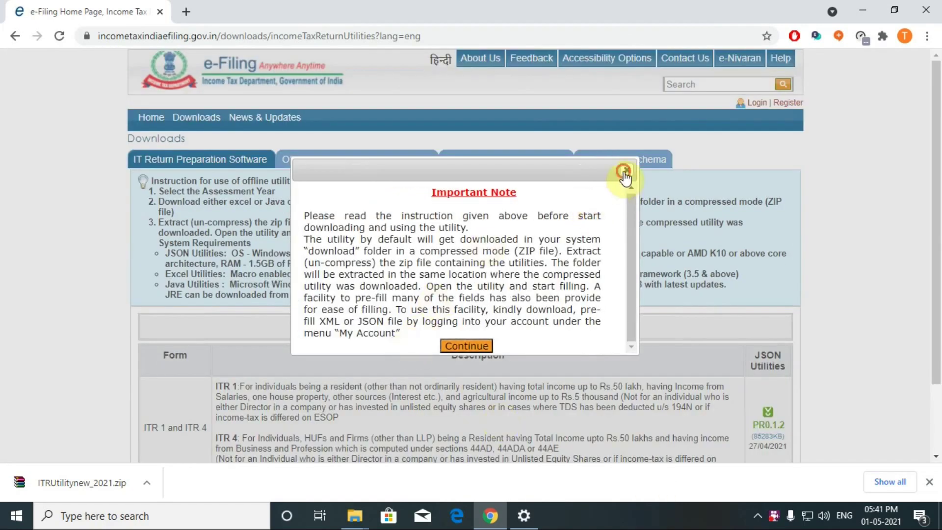
pyautogui.click(627, 170)
pyautogui.scroll(-2, 491, 368)
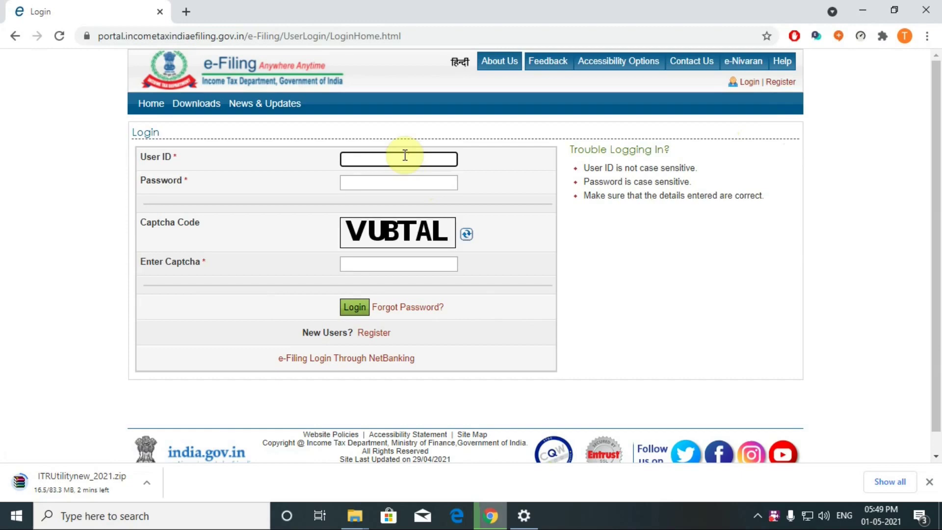
# Log in to the e-Filing portal with the account's user ID, password and captcha code.
pyautogui.click(380, 186)
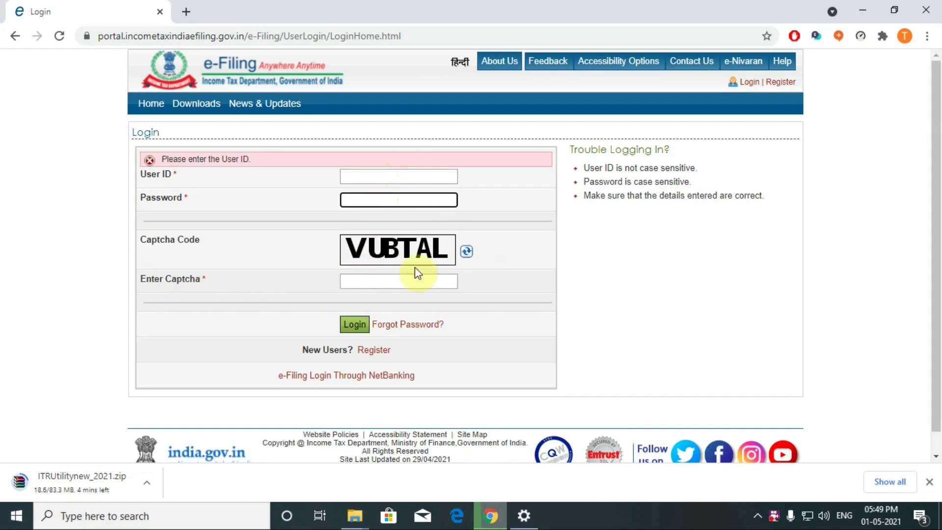
pyautogui.click(370, 177)
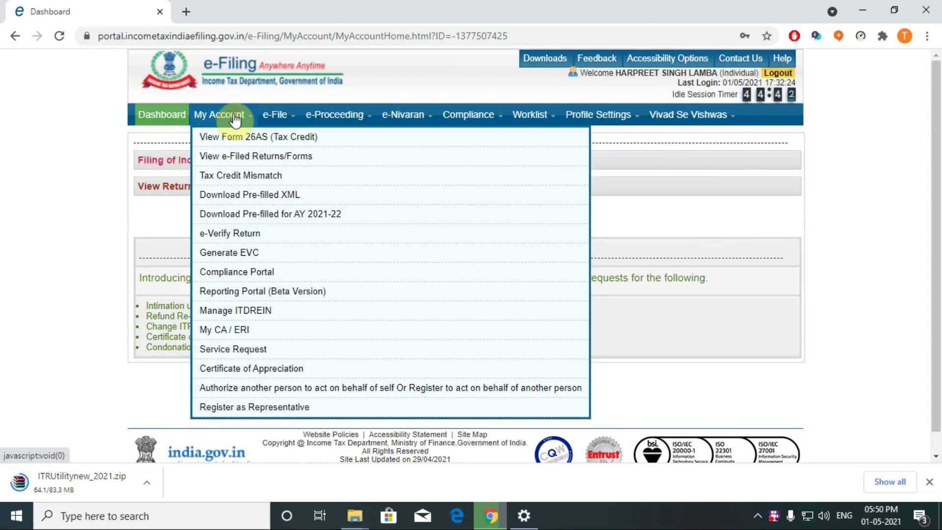
# Download the pre-filled JSON file for AY 2021-22 from the account and log out of the portal.
pyautogui.click(291, 217)
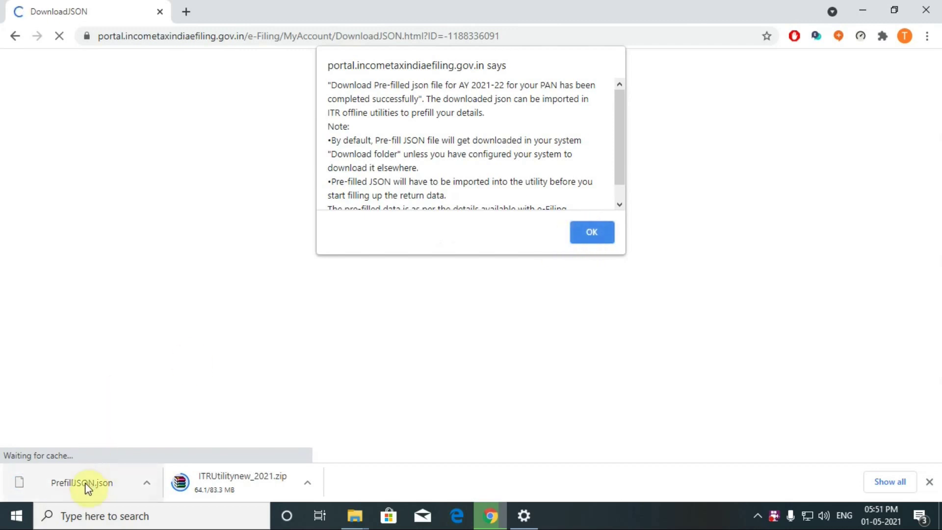
pyautogui.click(589, 232)
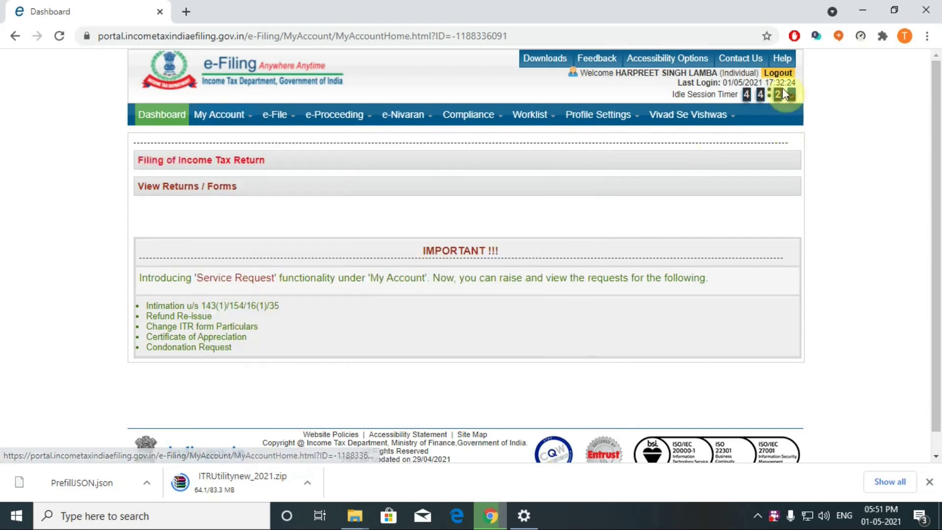
pyautogui.click(779, 73)
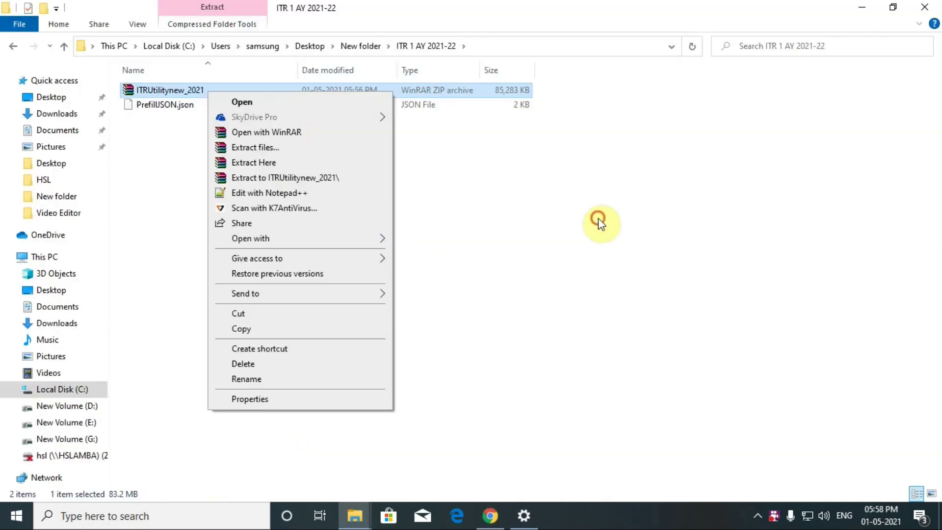
# Switch to the ITR 1 AY 2021-22 folder, extract the ITRUtilitynew_2021 archive there and launch the utility with ITDe-Filing Setup 0.1.2.
pyautogui.click(599, 218)
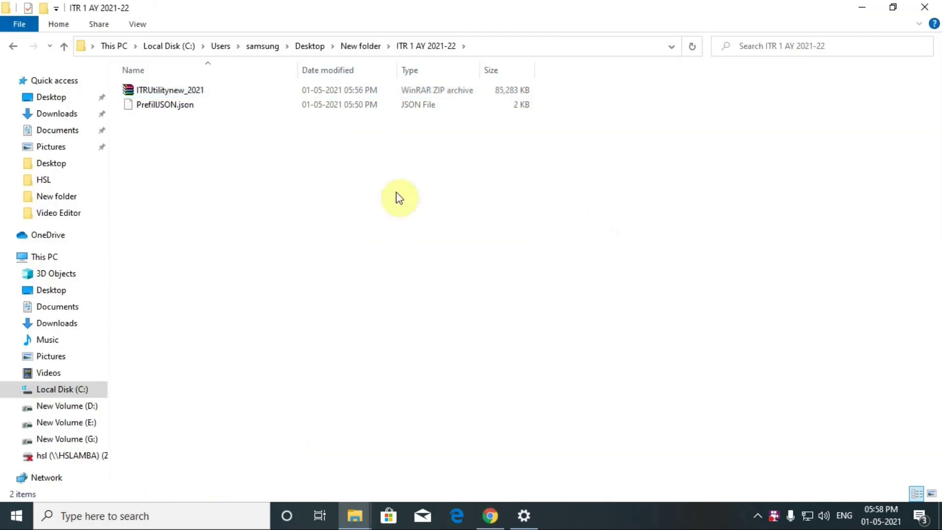
pyautogui.rightClick(180, 91)
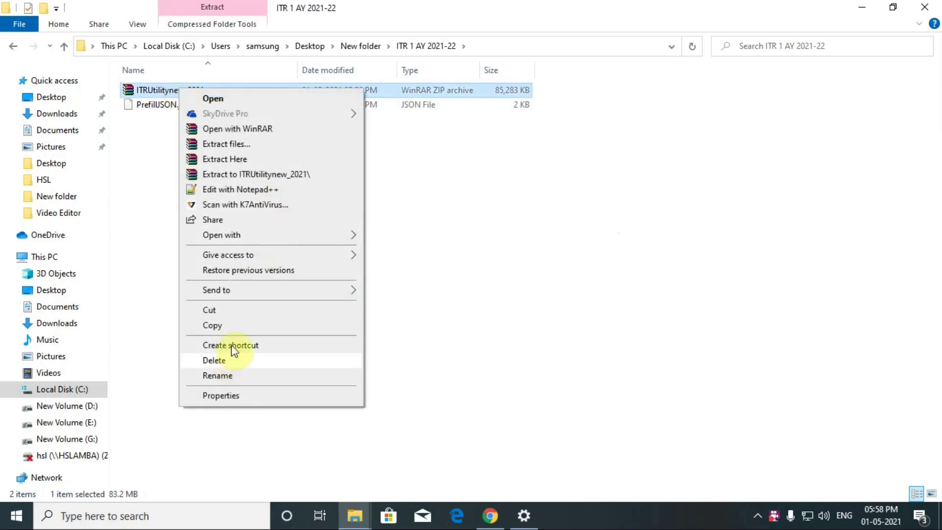
pyautogui.click(253, 160)
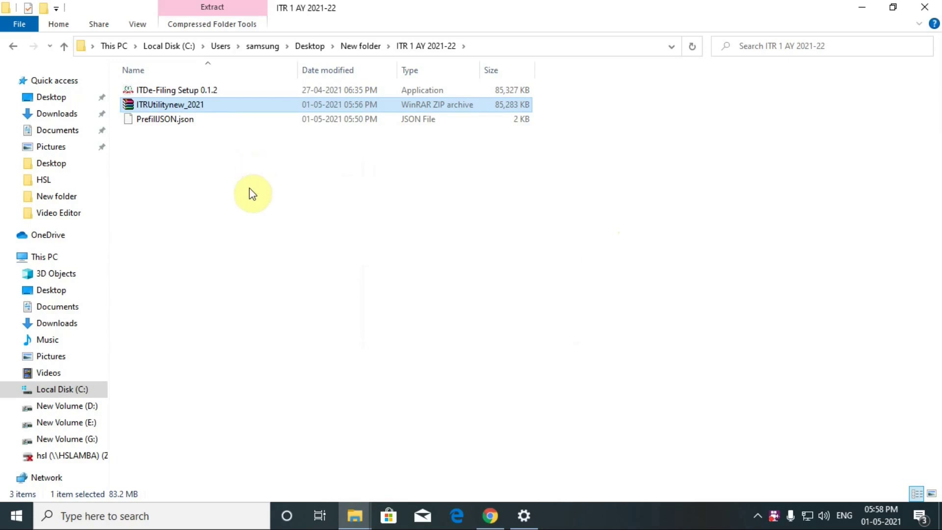
pyautogui.doubleClick(203, 90)
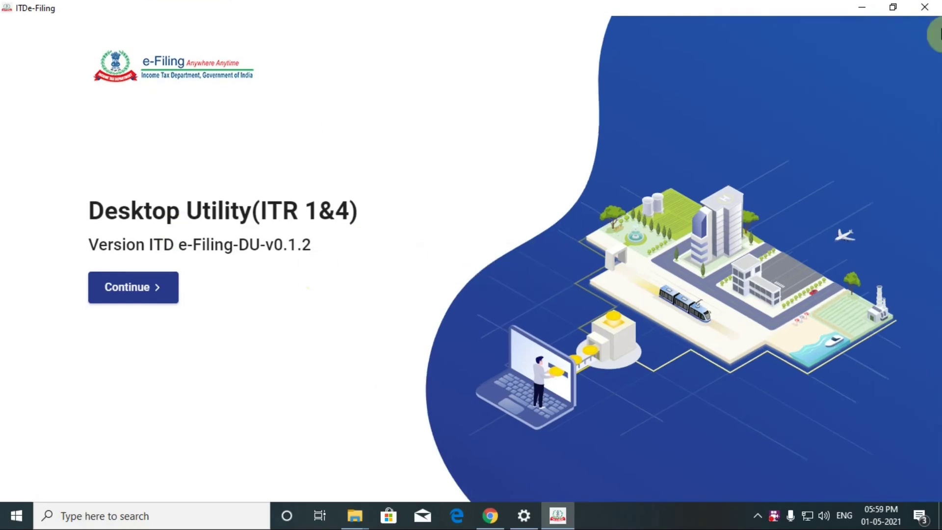
pyautogui.click(116, 298)
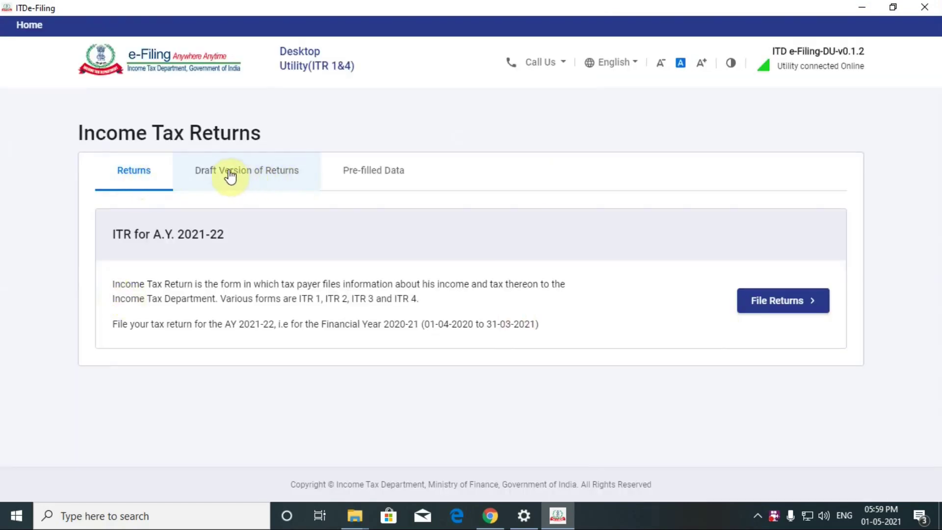
# Look through the utility's draft returns and pre-filled data sections, ending on the Returns section.
pyautogui.click(275, 171)
pyautogui.click(375, 177)
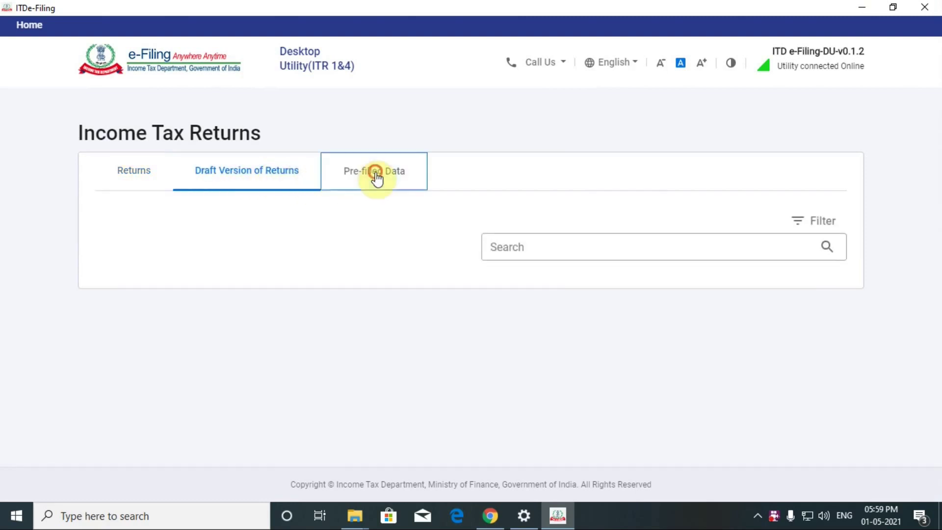
pyautogui.click(127, 175)
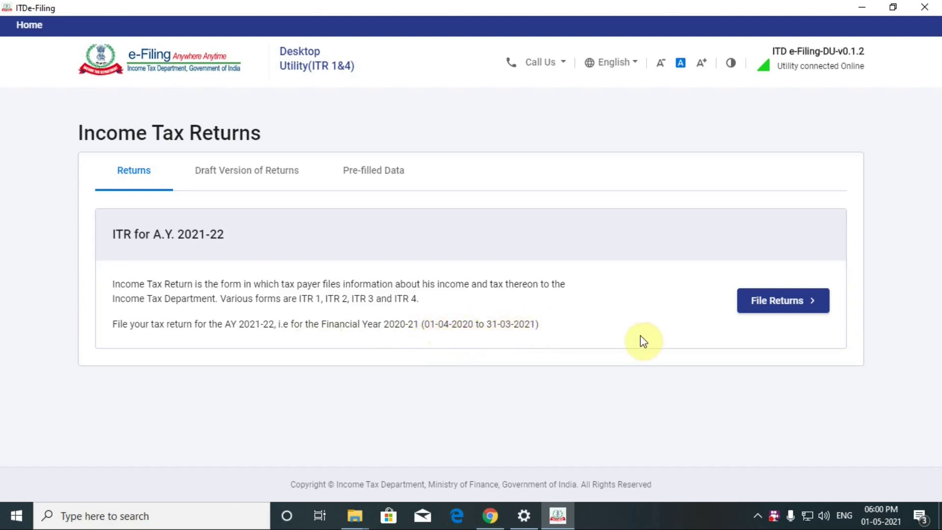
# Start filing the ITR for A.Y. 2021-22 using the Import Pre-filled Data option.
pyautogui.click(774, 301)
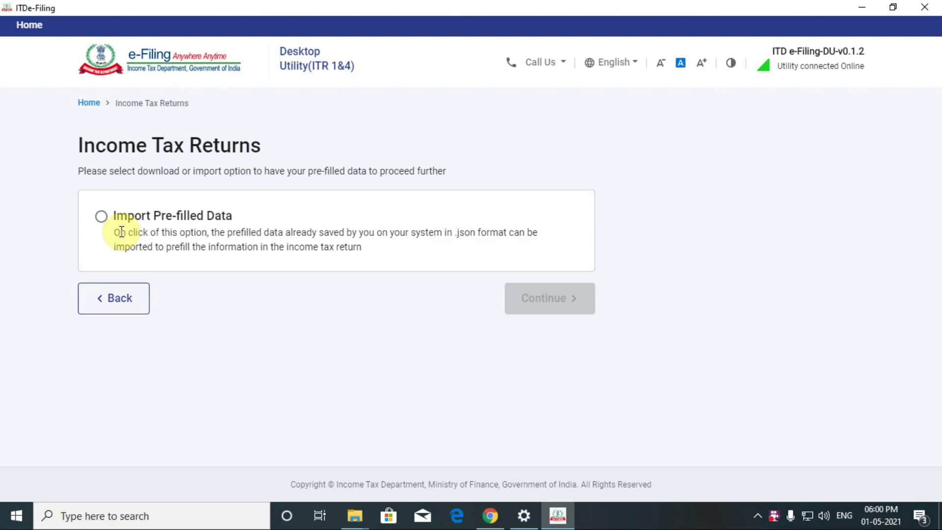
pyautogui.click(101, 217)
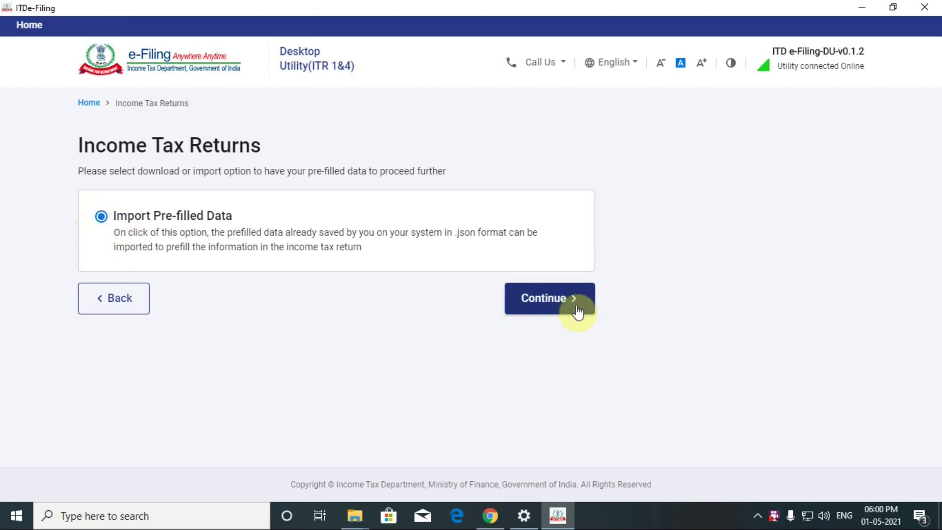
pyautogui.click(550, 298)
# Attach PrefillJSON.json from the desktop folder New folder\ITR 1 AY 2021-22 as the pre-fill data and proceed with the import.
pyautogui.click(152, 247)
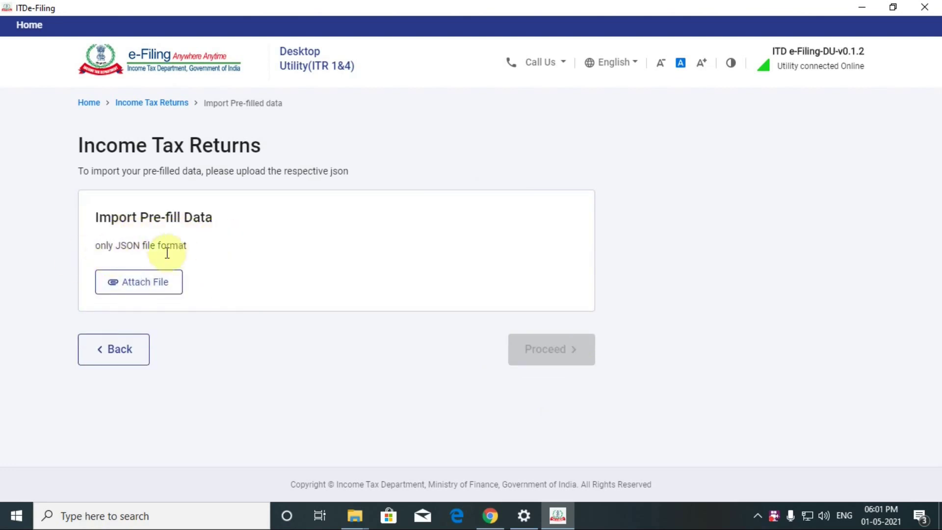
pyautogui.click(140, 286)
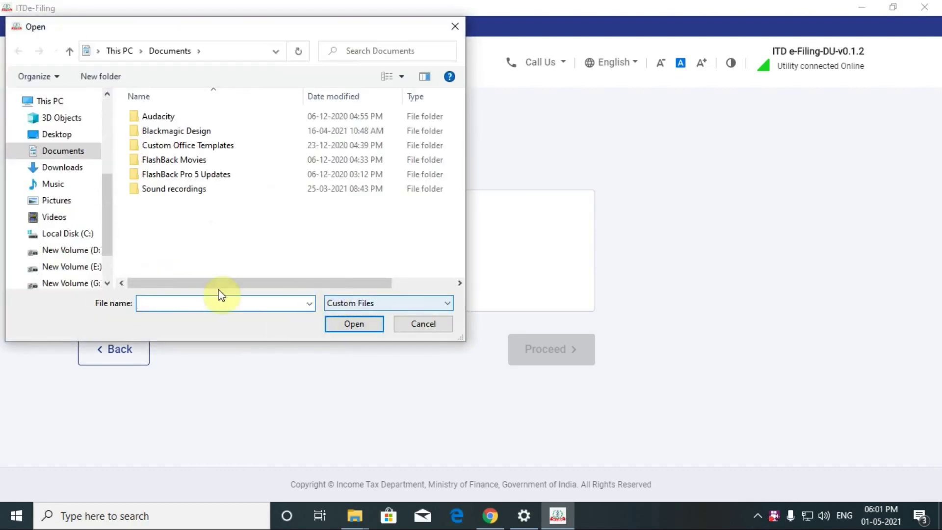
pyautogui.click(66, 138)
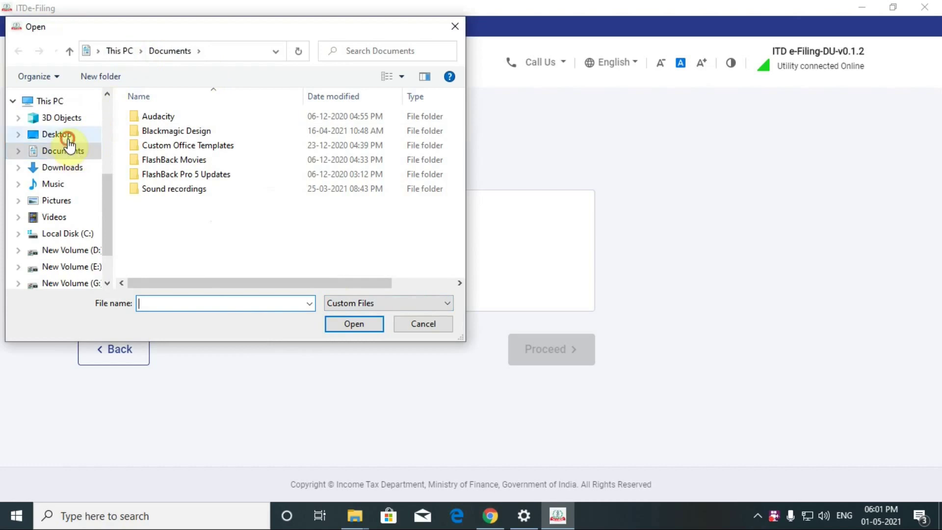
pyautogui.doubleClick(212, 204)
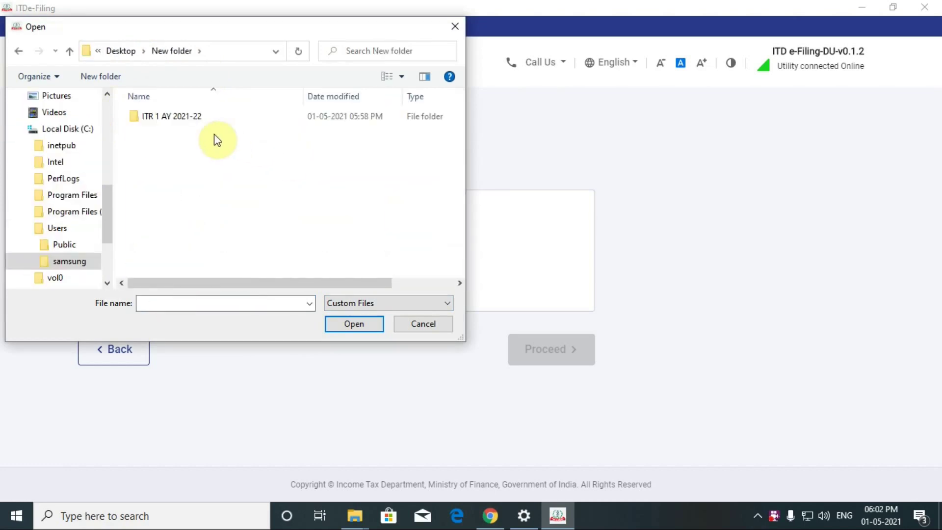
pyautogui.click(187, 117)
pyautogui.doubleClick(187, 115)
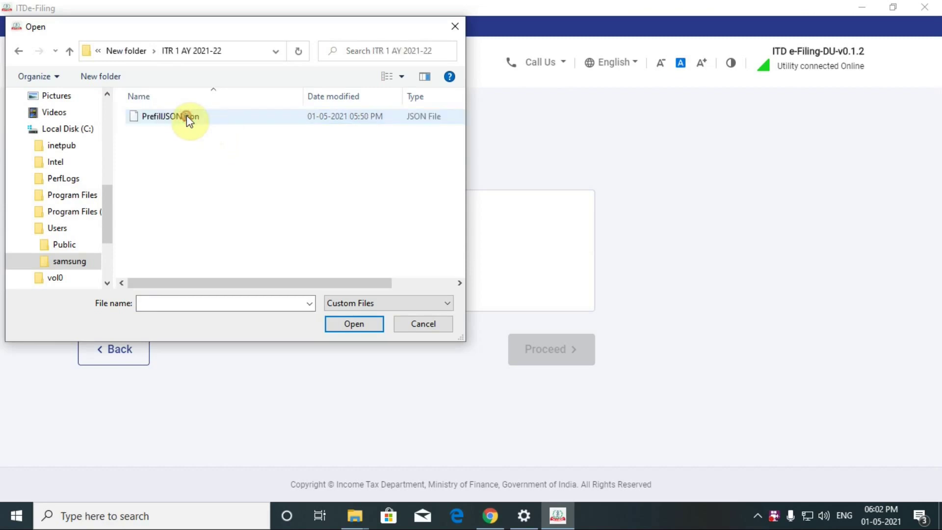
pyautogui.doubleClick(196, 118)
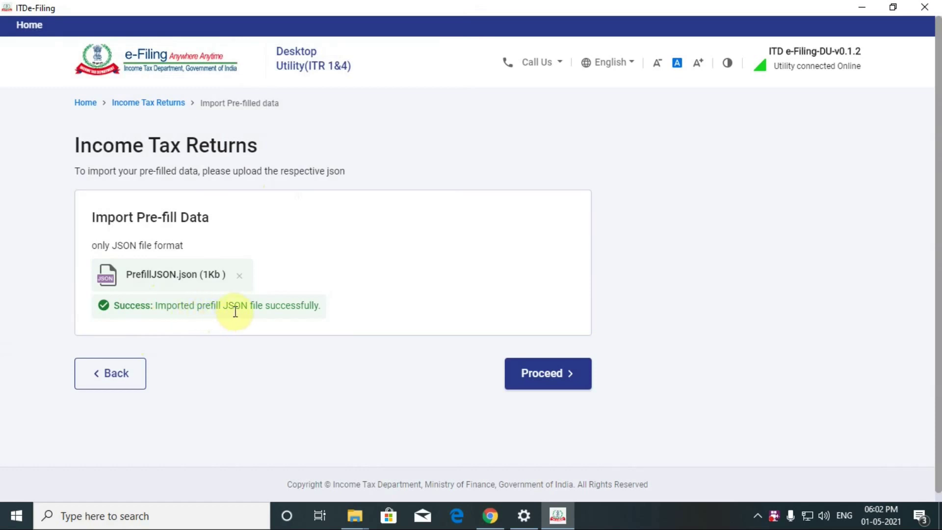
pyautogui.click(536, 384)
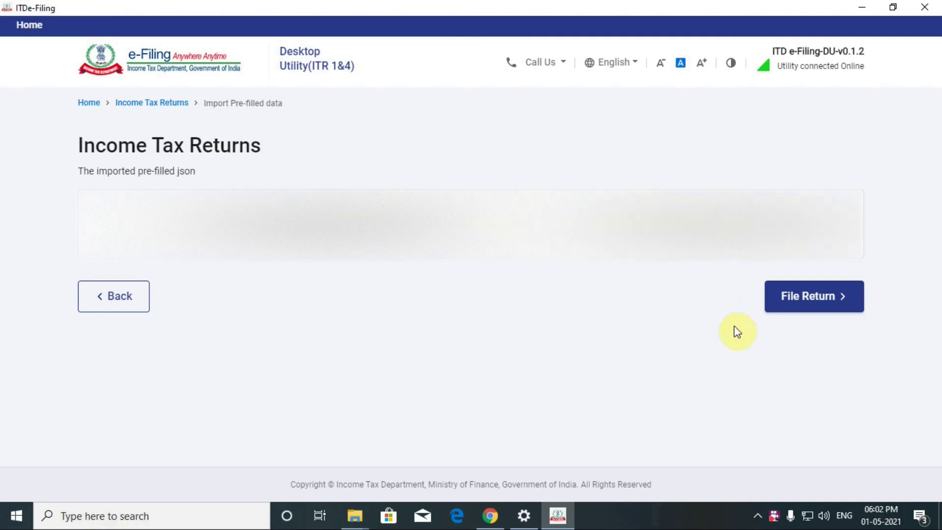
# Begin the return from the imported data and set the applicable status to Individual.
pyautogui.click(797, 296)
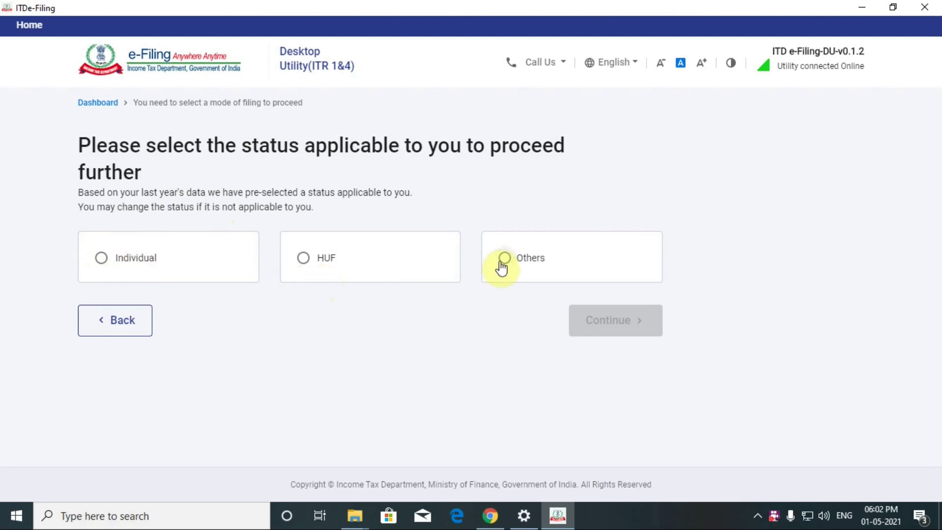
pyautogui.click(102, 259)
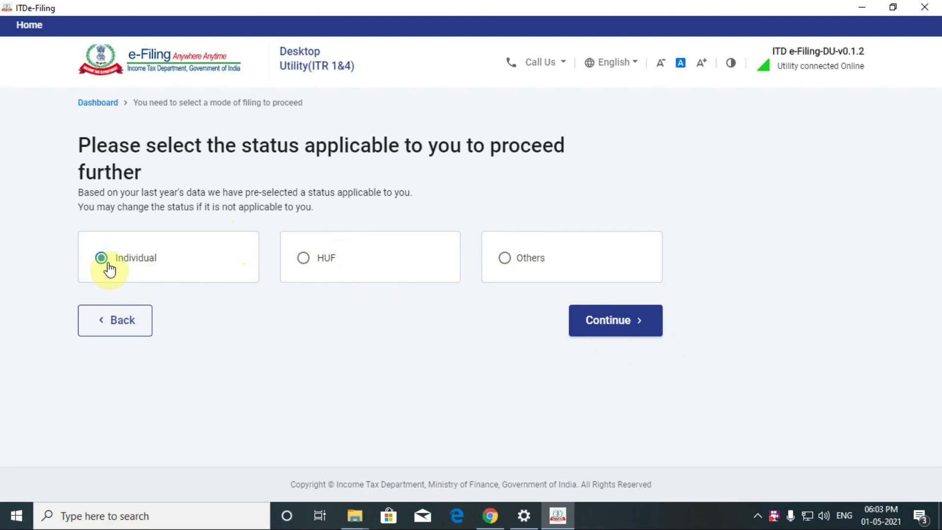
pyautogui.click(610, 327)
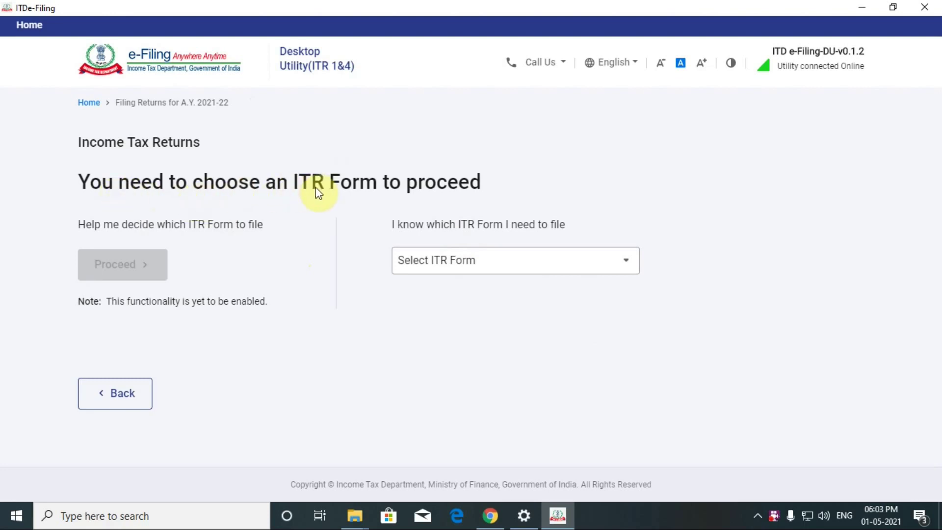
# Choose ITR - 1 as the form to file and proceed with it.
pyautogui.click(626, 263)
pyautogui.click(570, 327)
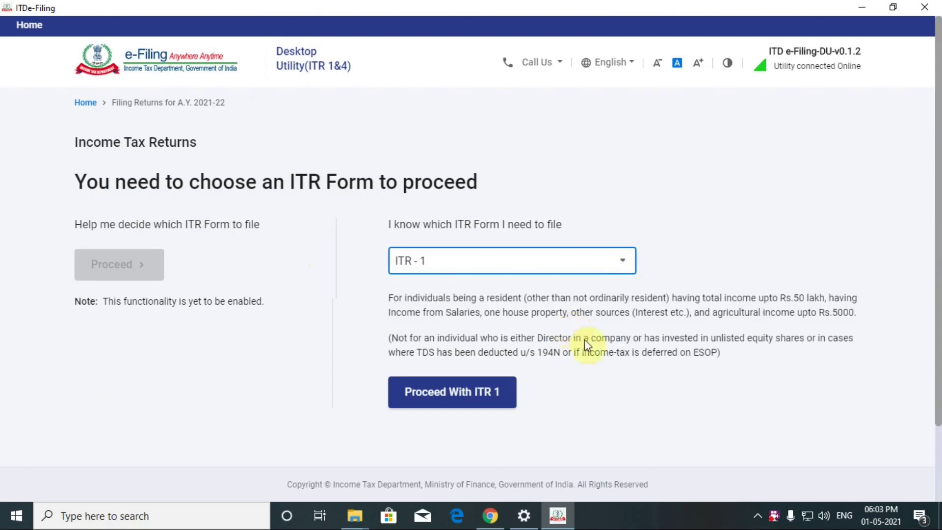
pyautogui.scroll(-1, 643, 343)
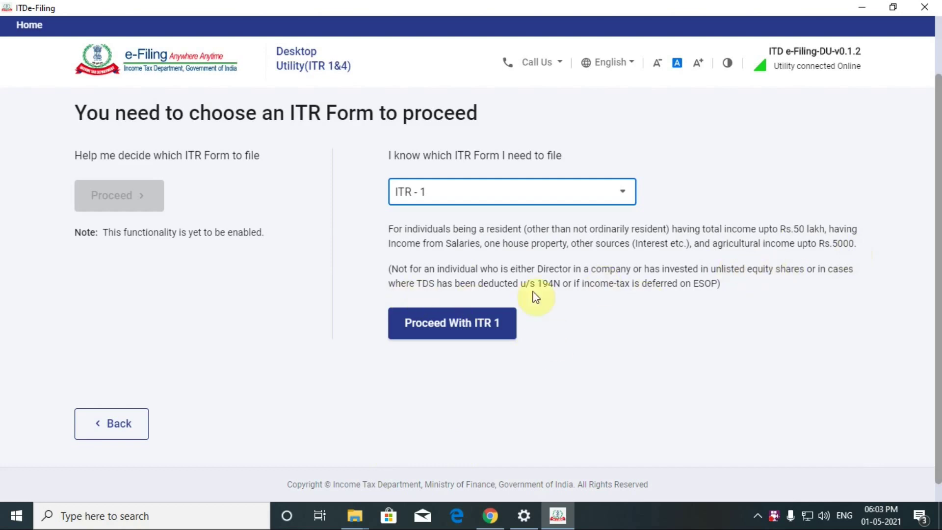
pyautogui.click(445, 325)
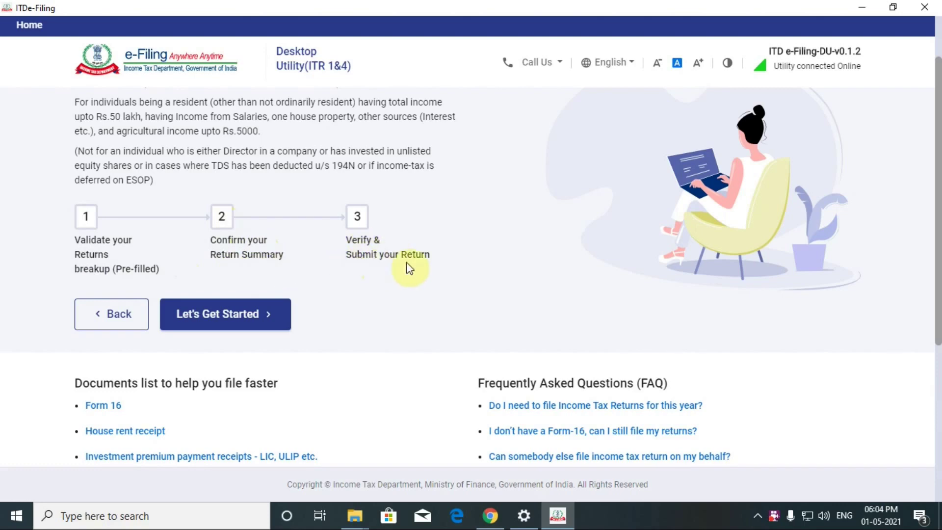
# Review the documents that help with tax filing, along with the FAQ, help and legal provisions sections.
pyautogui.scroll(-4, 376, 344)
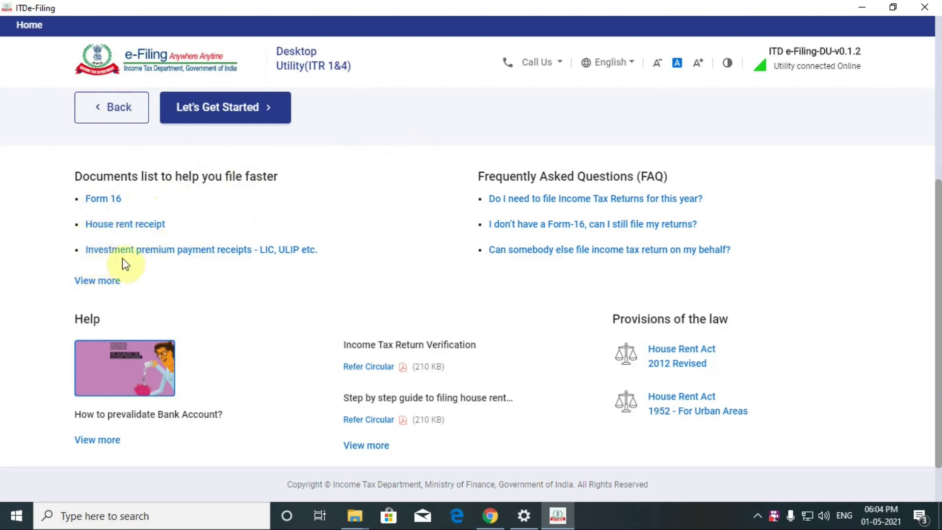
pyautogui.click(101, 281)
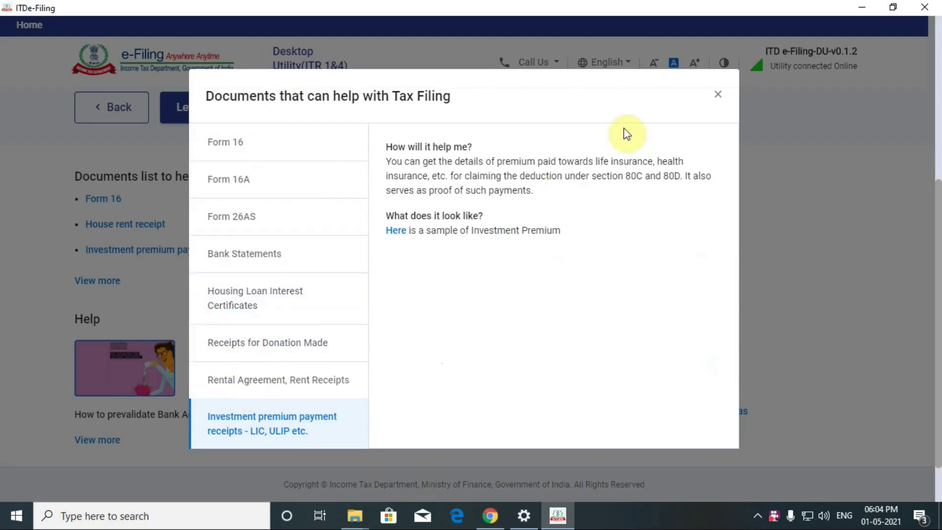
pyautogui.click(718, 94)
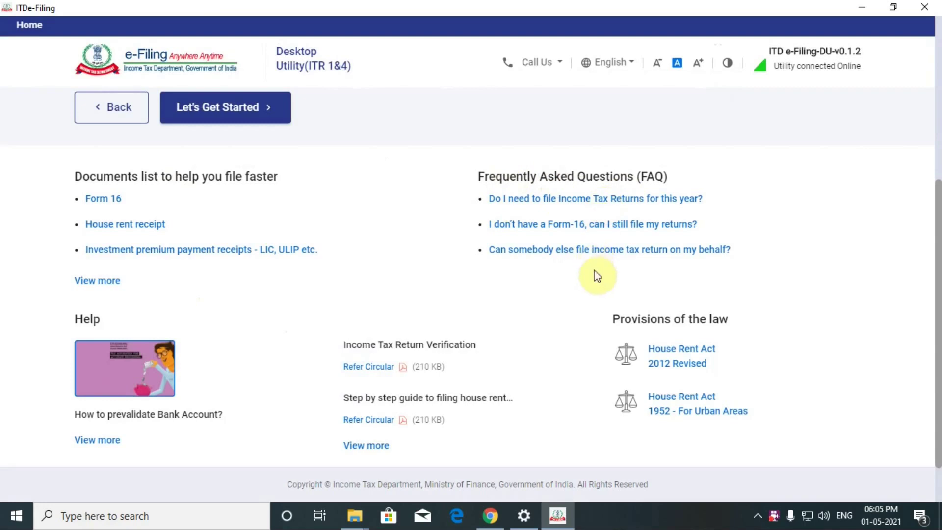
pyautogui.scroll(-2, 175, 363)
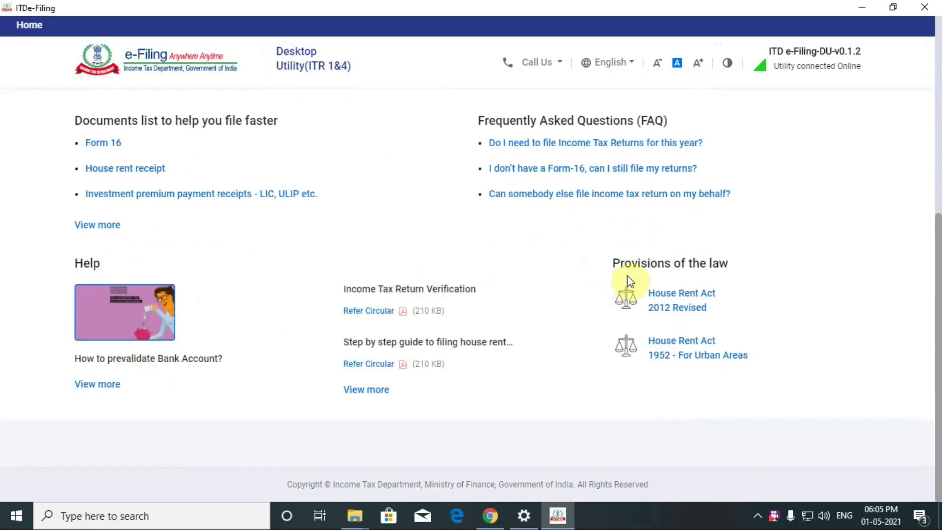
# Start the ITR-1 return from its introduction page.
pyautogui.scroll(3, 305, 316)
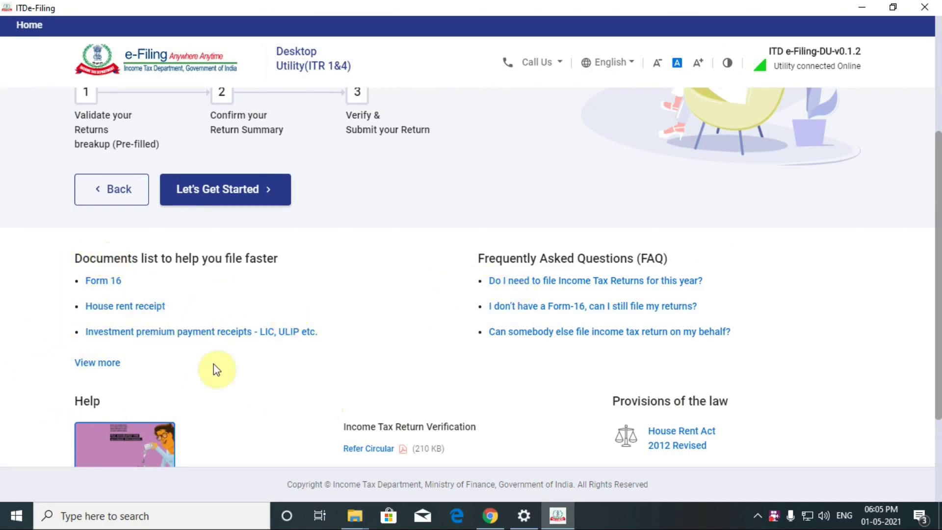
pyautogui.scroll(3, 126, 336)
pyautogui.scroll(1, 129, 343)
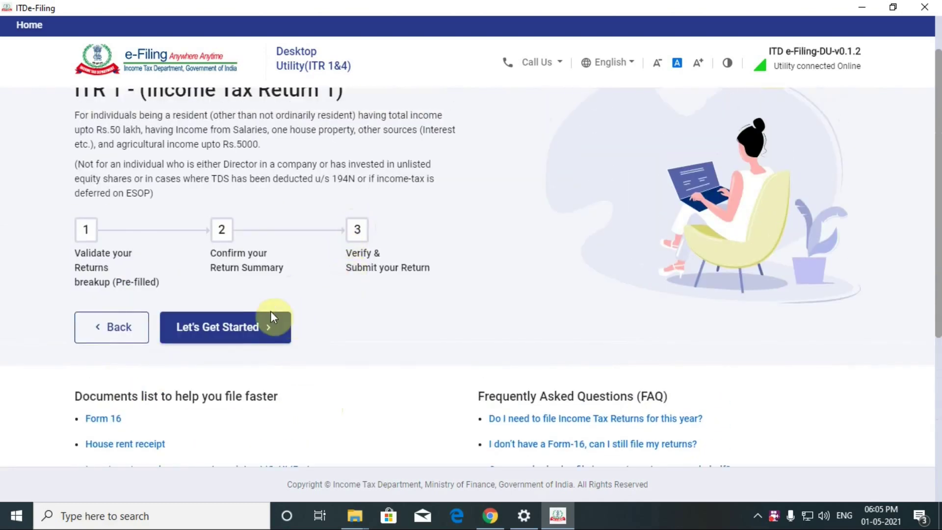
pyautogui.click(212, 328)
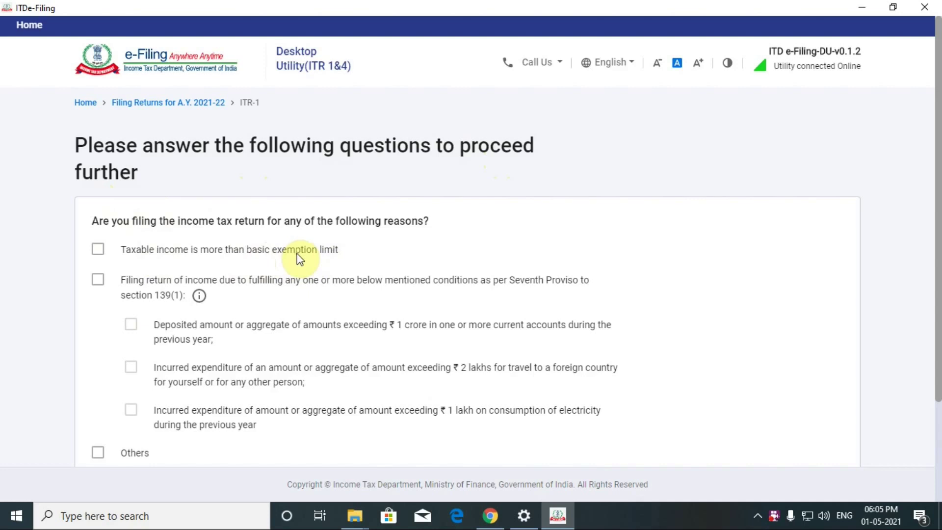
# Give taxable income above the basic exemption limit as the only reason for filing and continue.
pyautogui.click(99, 252)
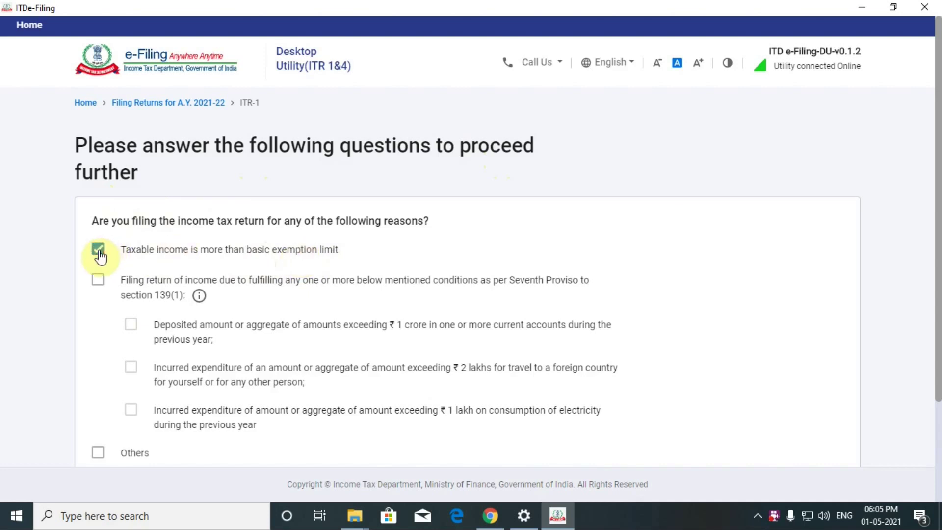
pyautogui.click(99, 251)
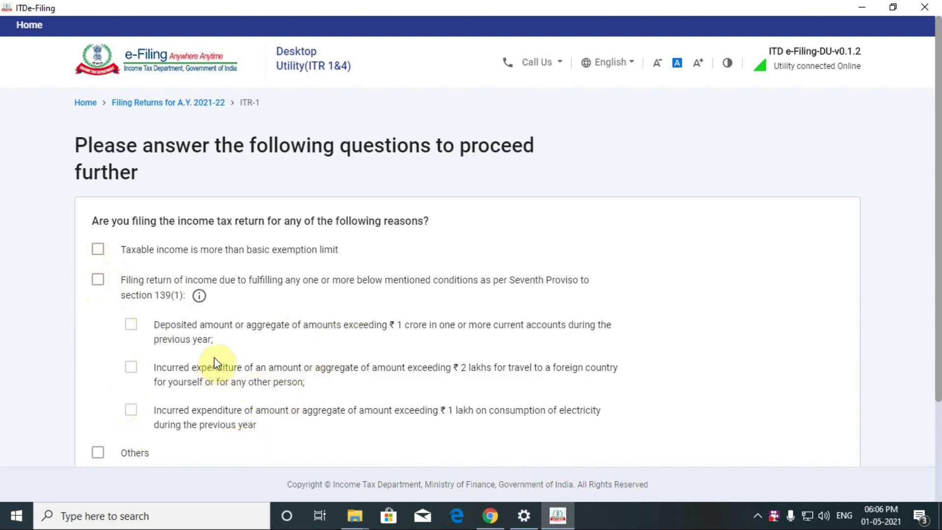
pyautogui.scroll(-2, 214, 357)
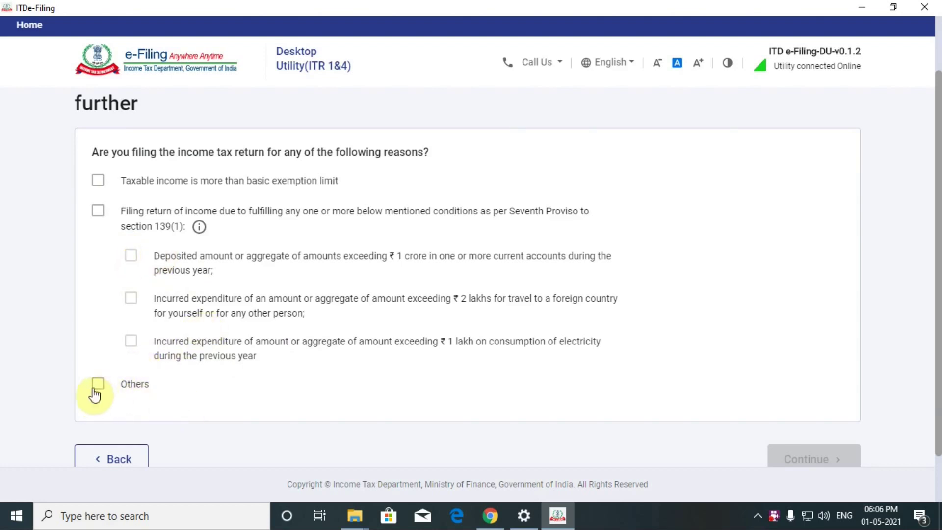
pyautogui.click(98, 182)
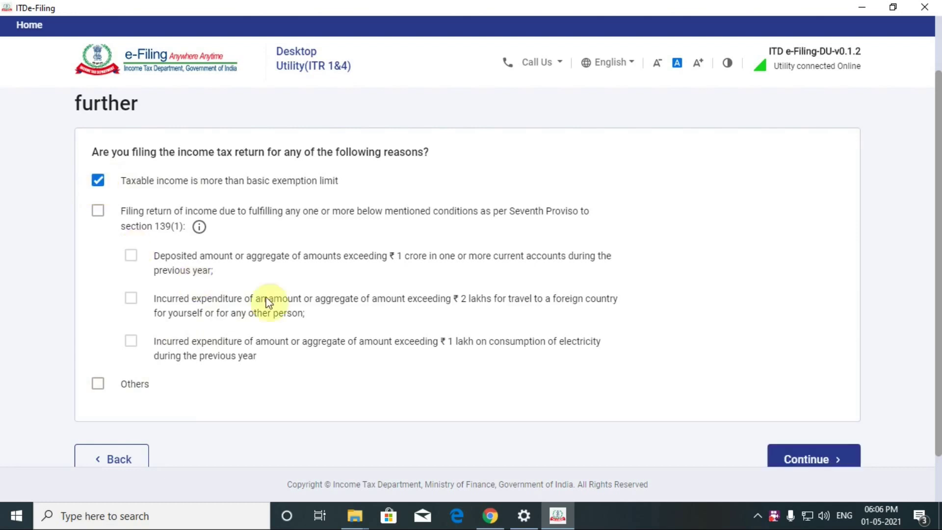
pyautogui.scroll(-2, 508, 349)
pyautogui.click(788, 404)
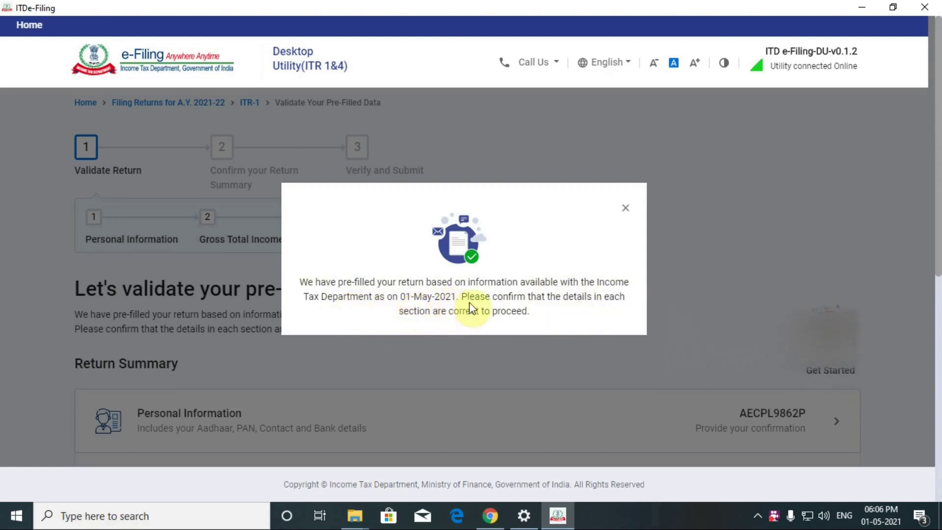
# Dismiss the pre-filled data notice and review the return summary sections from Personal Information to Total Tax Liability.
pyautogui.scroll(-1, 408, 300)
pyautogui.scroll(-1, 408, 299)
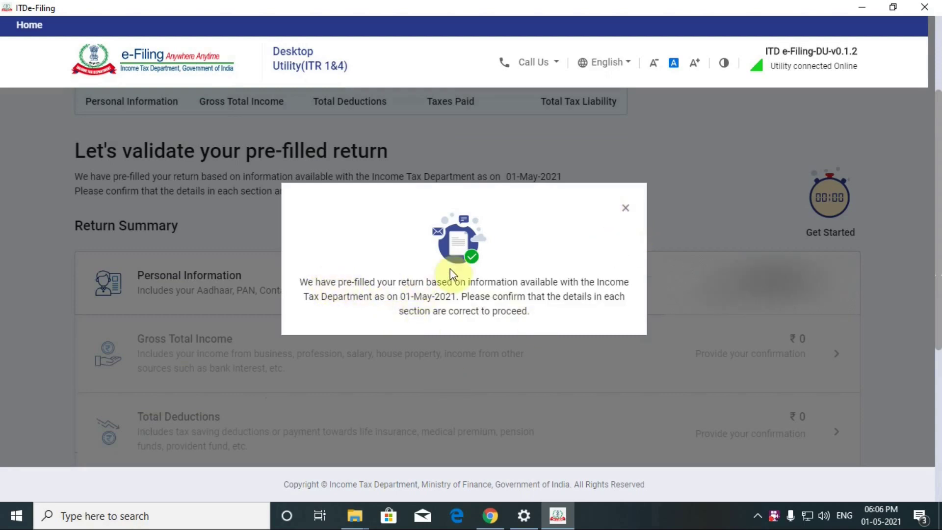
pyautogui.click(626, 212)
pyautogui.scroll(-3, 373, 336)
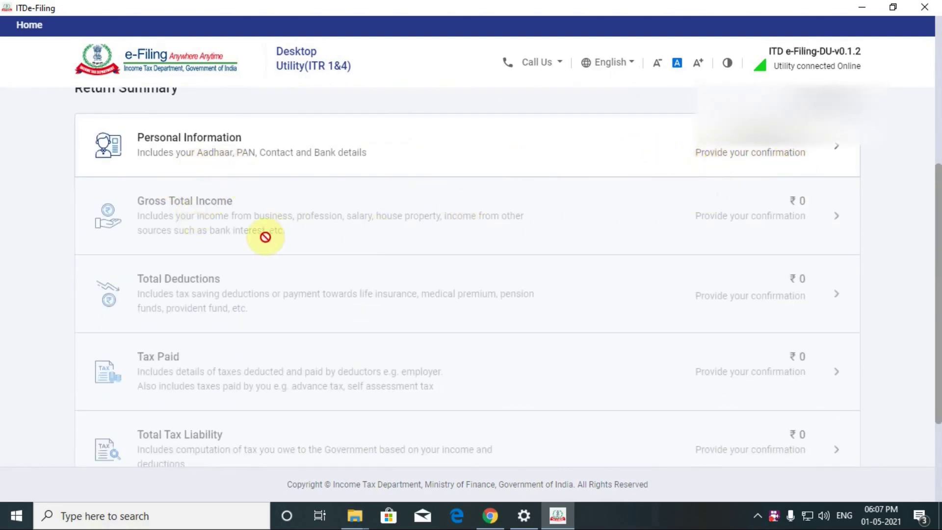
pyautogui.scroll(-1, 245, 221)
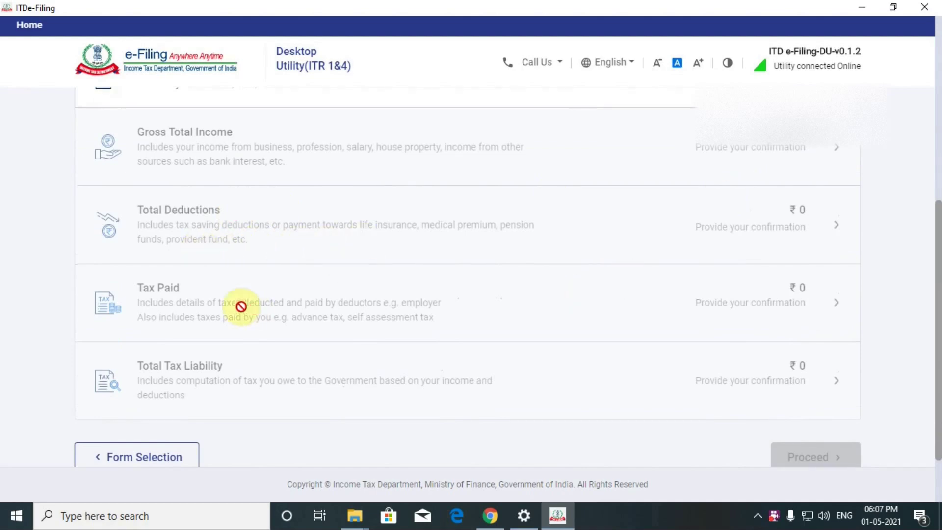
pyautogui.scroll(-1, 184, 319)
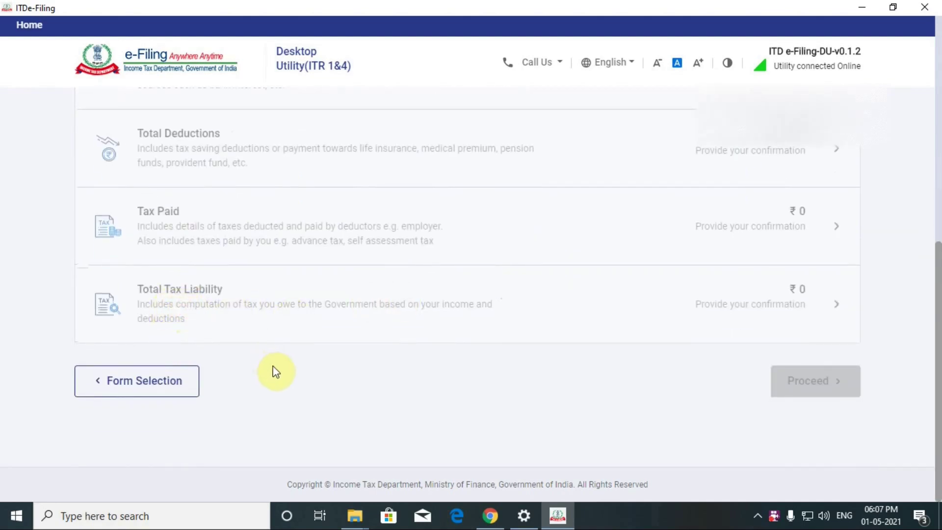
pyautogui.scroll(3, 446, 350)
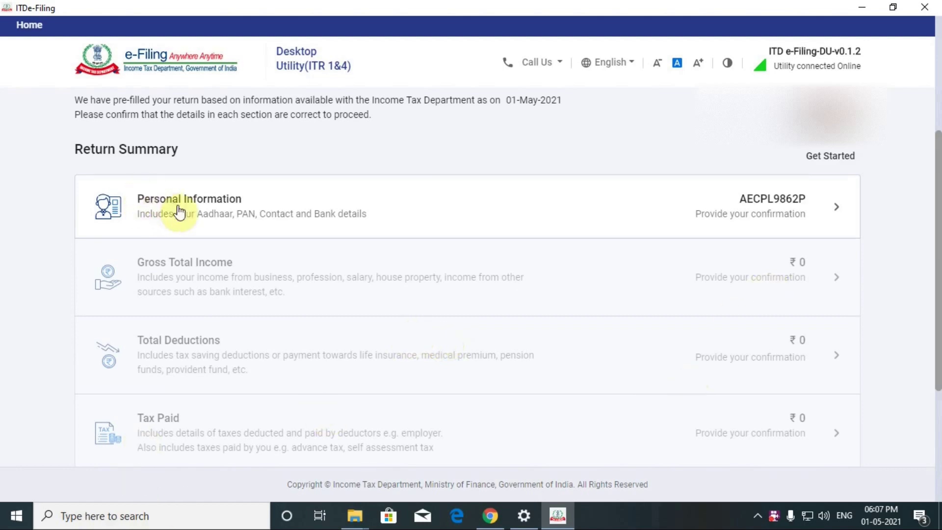
# Open the Personal Information section and look through the profile, contact and filing section details.
pyautogui.click(832, 209)
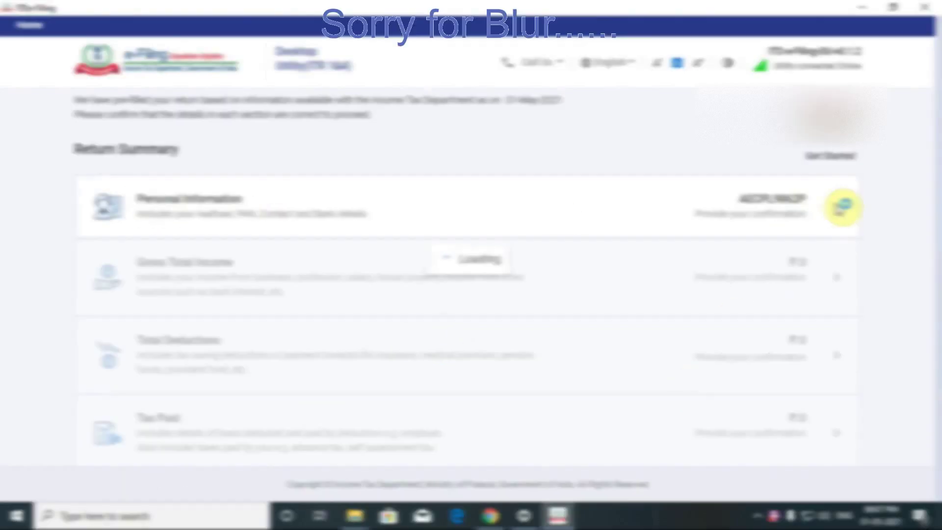
pyautogui.scroll(-5, 311, 337)
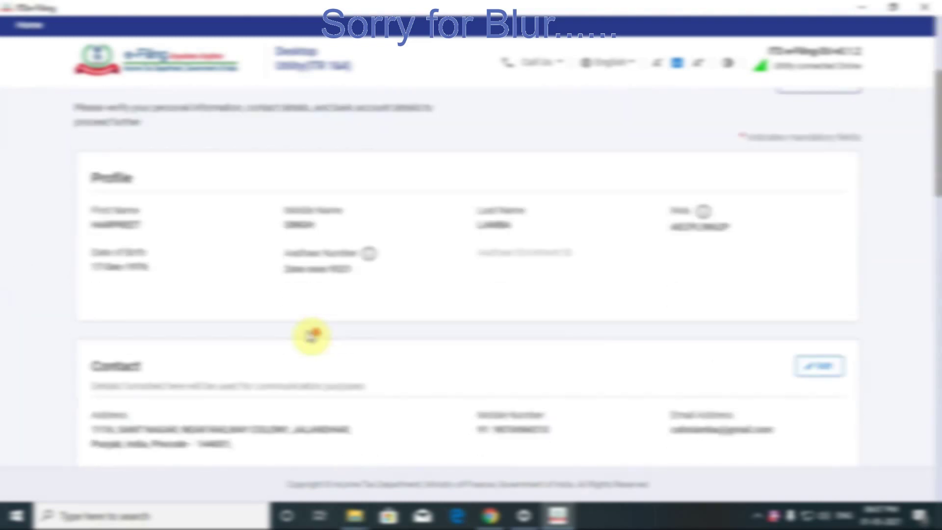
pyautogui.scroll(5, 216, 287)
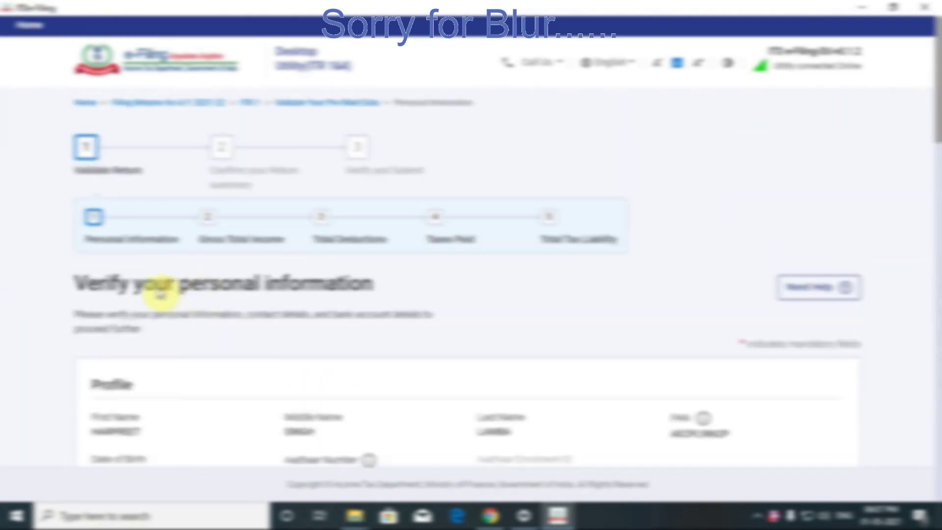
pyautogui.scroll(-3, 193, 290)
pyautogui.scroll(-3, 199, 318)
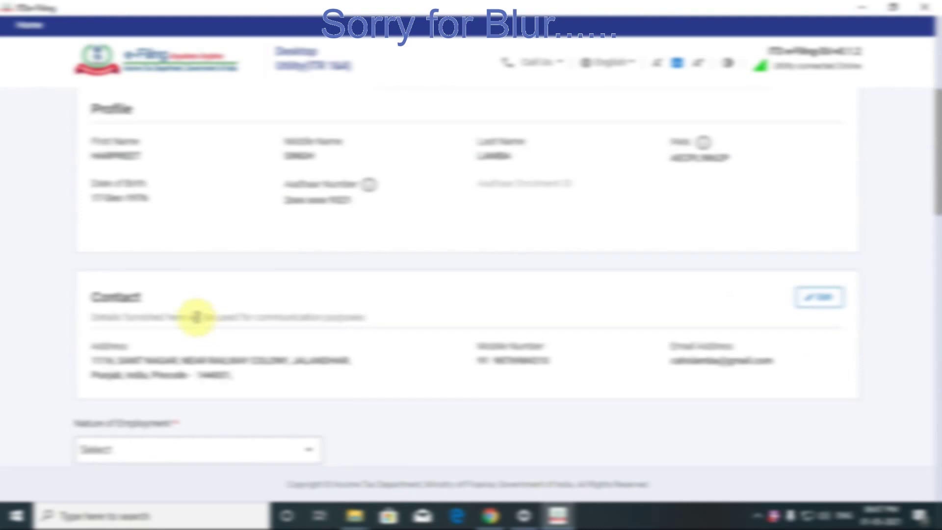
pyautogui.scroll(-8, 206, 374)
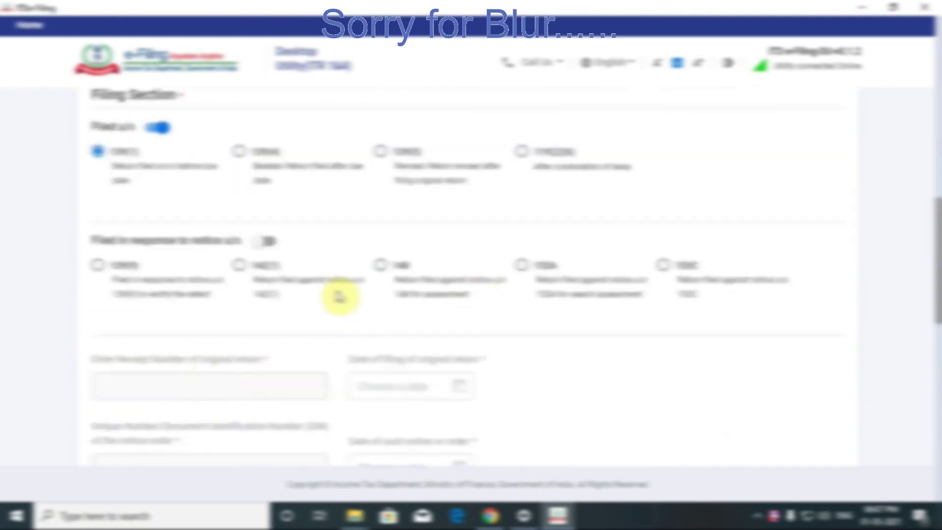
pyautogui.scroll(12, 248, 335)
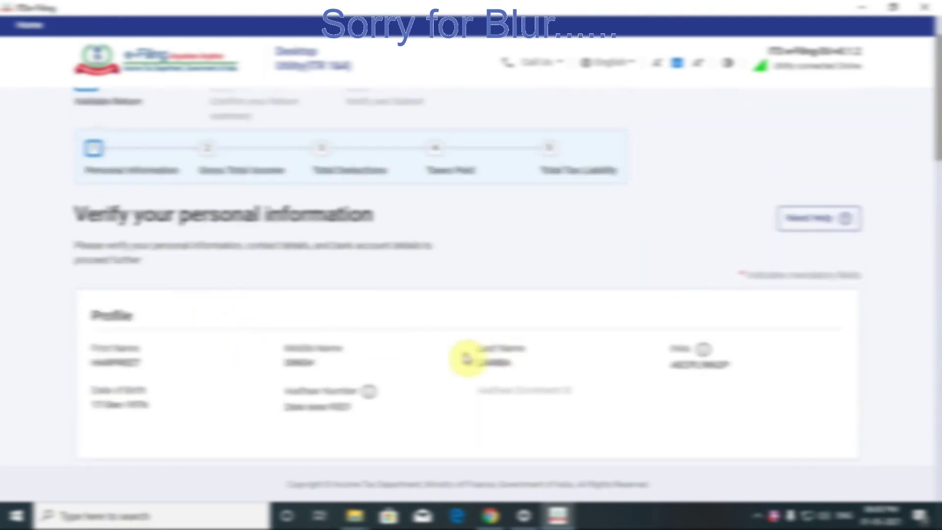
pyautogui.scroll(-8, 391, 365)
pyautogui.scroll(-4, 390, 365)
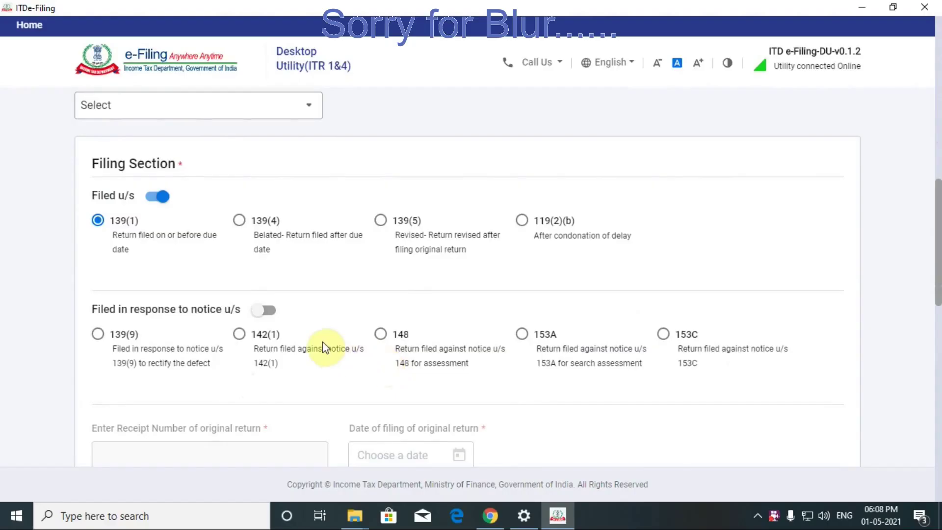
# Examine the available nature of employment choices without selecting one.
pyautogui.click(305, 111)
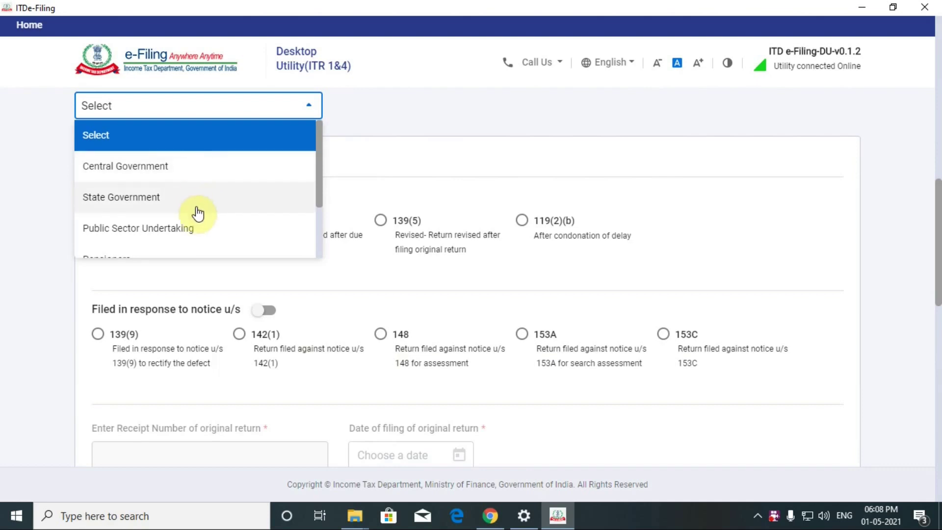
pyautogui.scroll(-2, 196, 216)
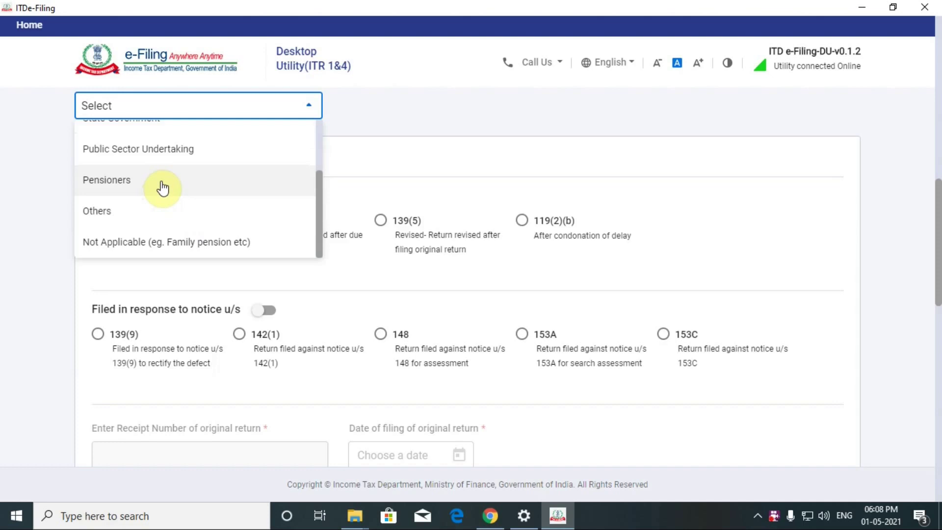
pyautogui.scroll(3, 160, 186)
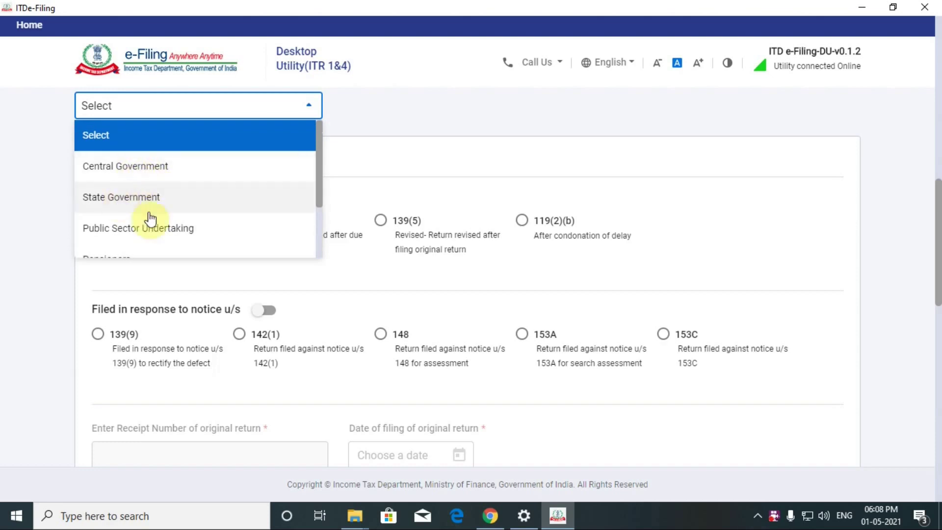
pyautogui.scroll(-3, 152, 226)
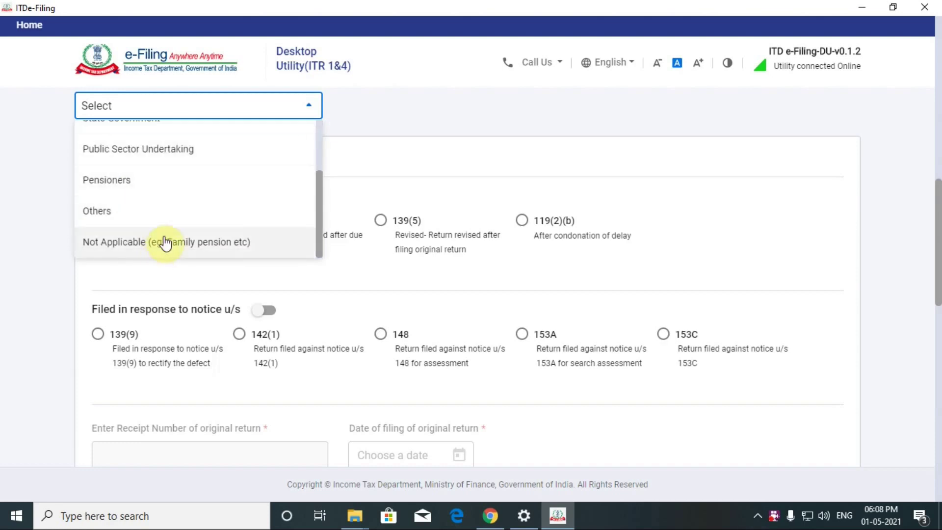
pyautogui.scroll(3, 261, 199)
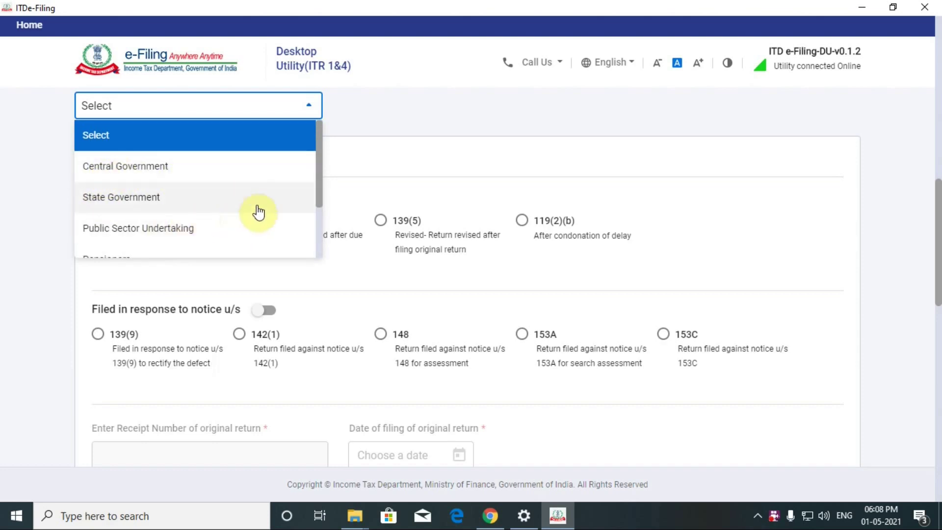
pyautogui.click(392, 163)
# Choose 139(1), return filed on or before due date, as the filing section.
pyautogui.click(99, 221)
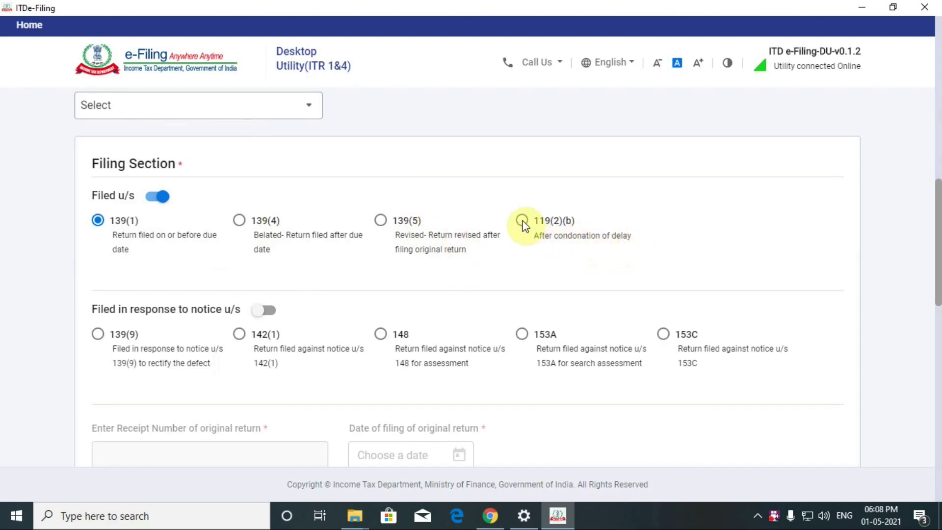
pyautogui.scroll(-1, 413, 273)
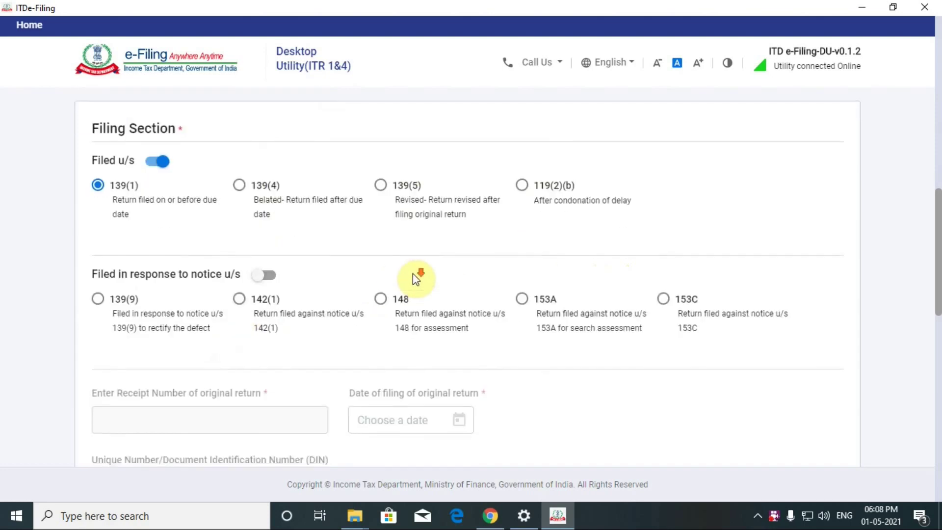
pyautogui.scroll(-1, 413, 273)
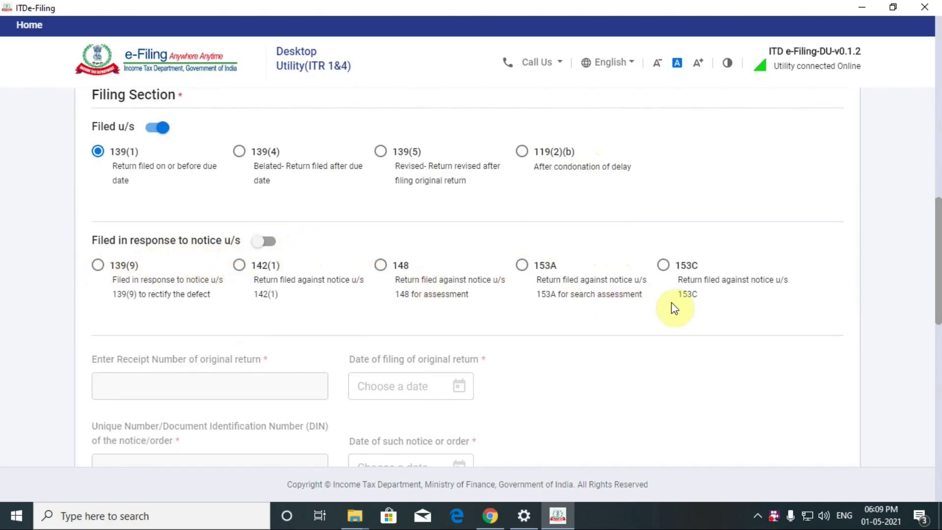
# Set the nature of employment to Pensioners.
pyautogui.scroll(4, 398, 269)
pyautogui.scroll(-1, 397, 270)
pyautogui.scroll(-2, 314, 202)
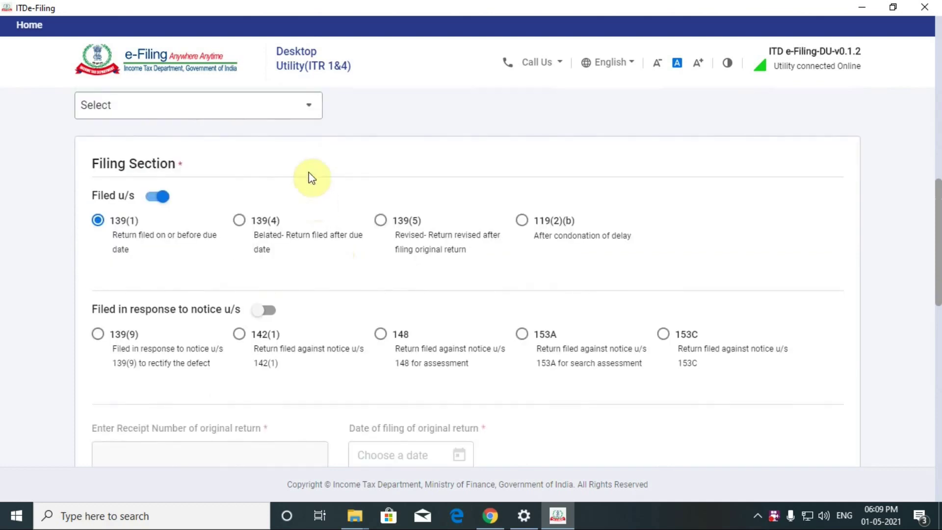
pyautogui.click(305, 113)
pyautogui.scroll(-3, 229, 216)
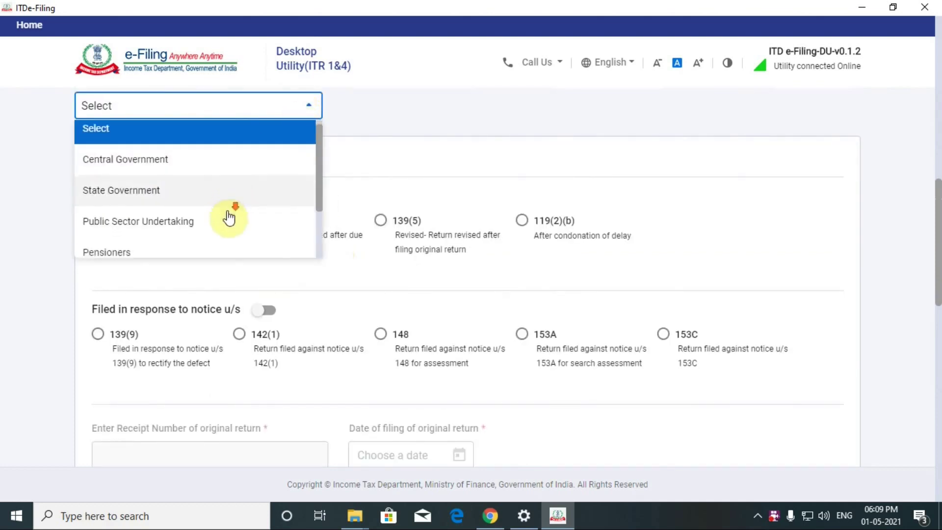
pyautogui.click(241, 178)
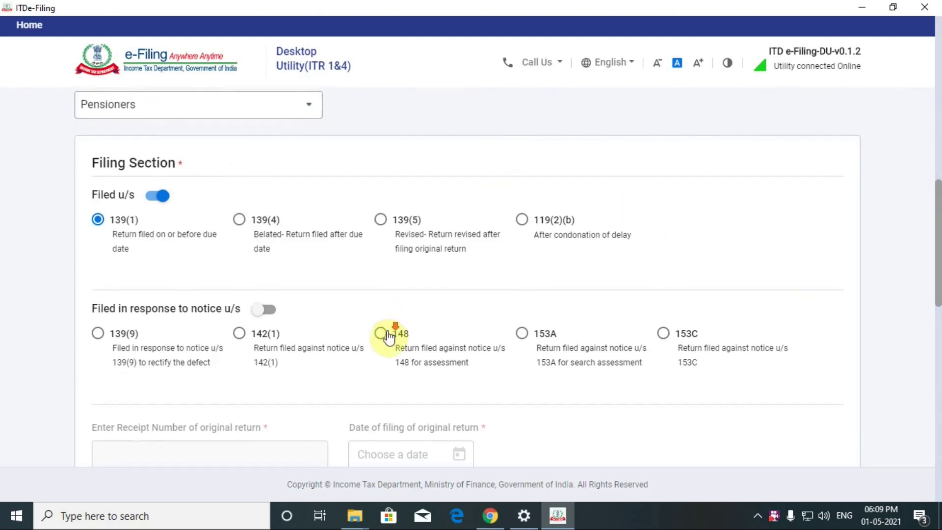
# Review the notice response options, original return and notice fields, and the new tax regime question u/s 115BAC.
pyautogui.scroll(-5, 387, 331)
pyautogui.scroll(3, 294, 295)
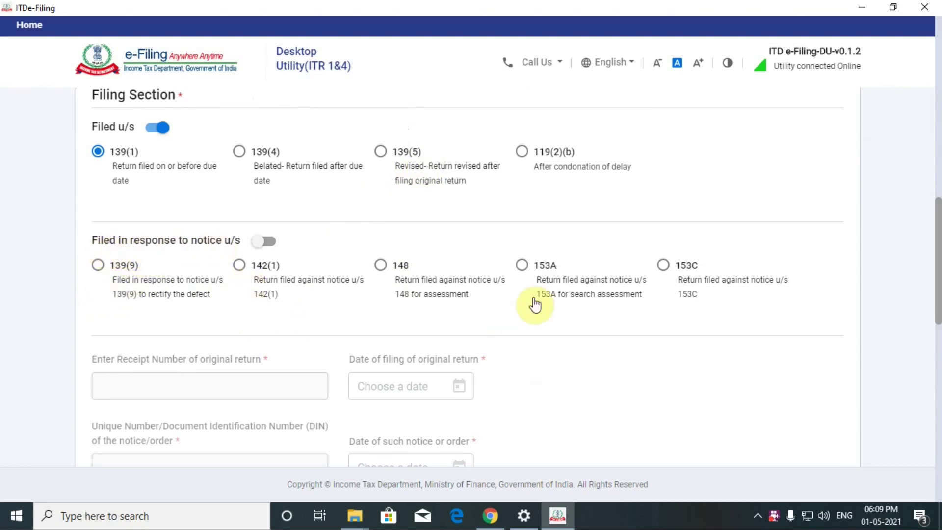
pyautogui.scroll(-1, 569, 310)
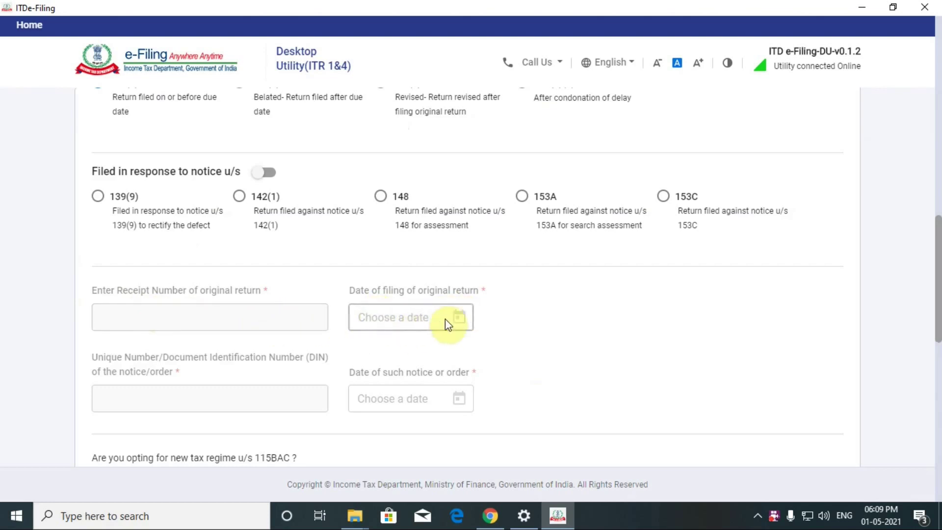
pyautogui.scroll(-1, 134, 399)
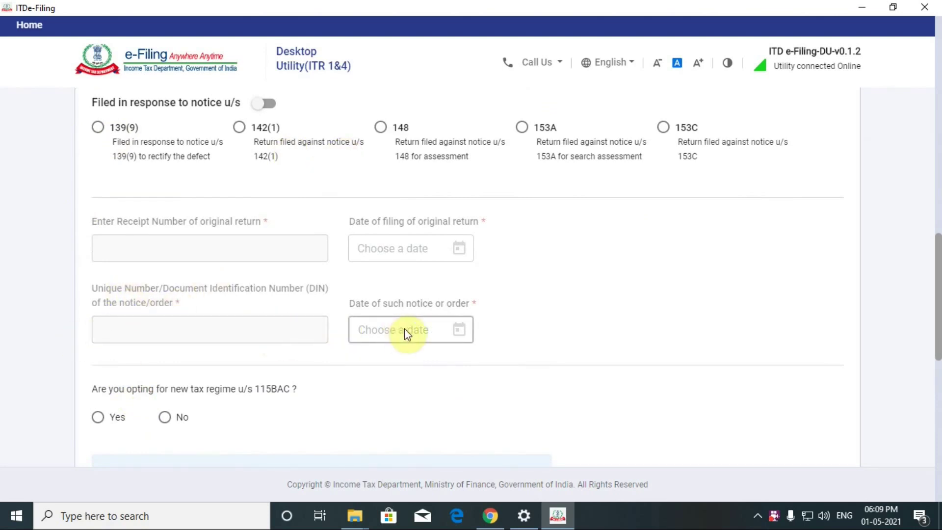
pyautogui.scroll(-2, 390, 342)
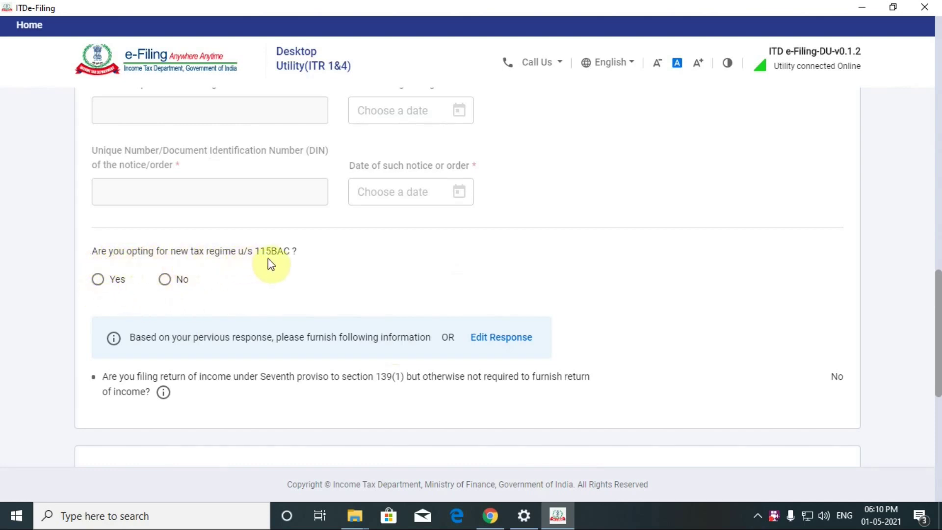
# Try opting for the new tax regime u/s 115BAC, review the disallowed deductions and allowances, and cancel the choice.
pyautogui.click(100, 284)
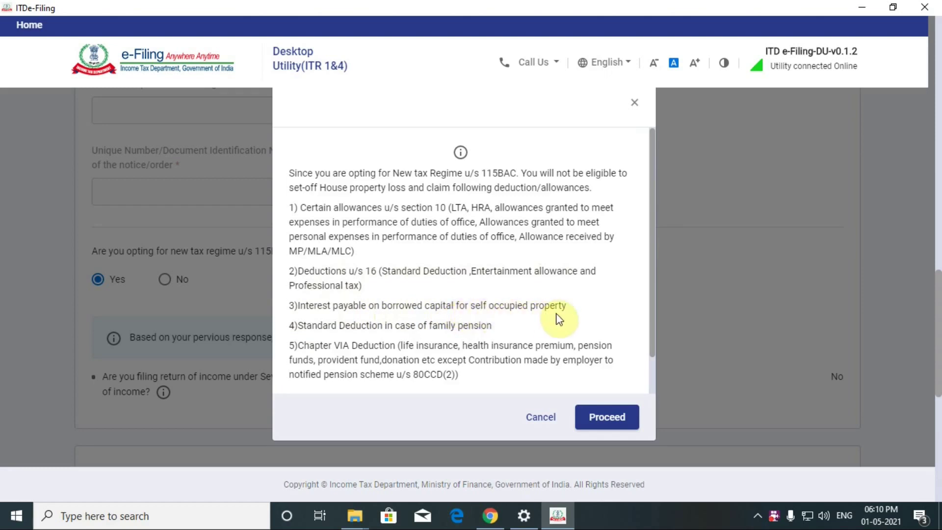
pyautogui.scroll(-2, 559, 319)
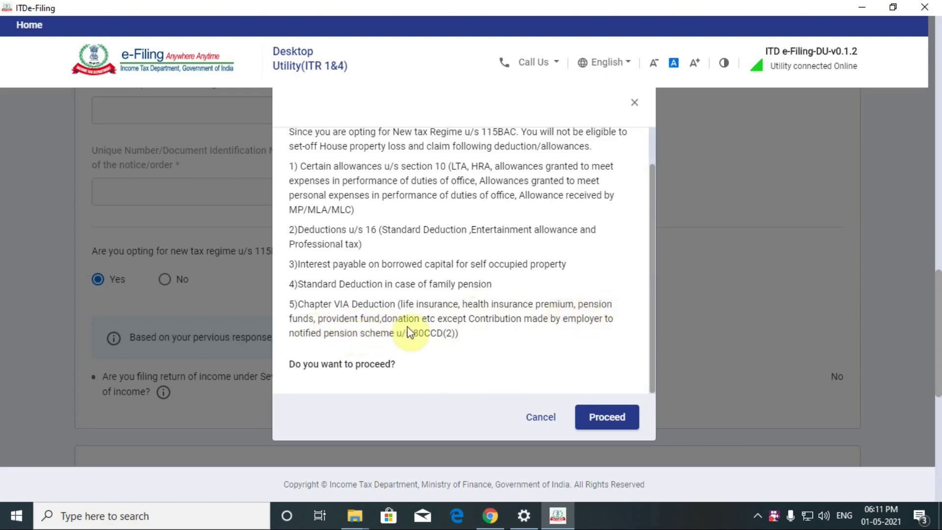
pyautogui.scroll(-1, 435, 325)
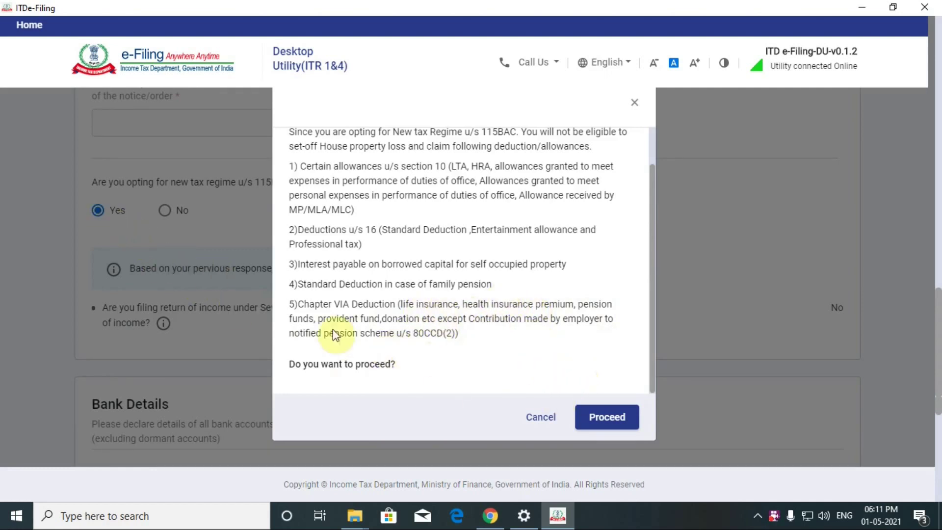
pyautogui.click(539, 417)
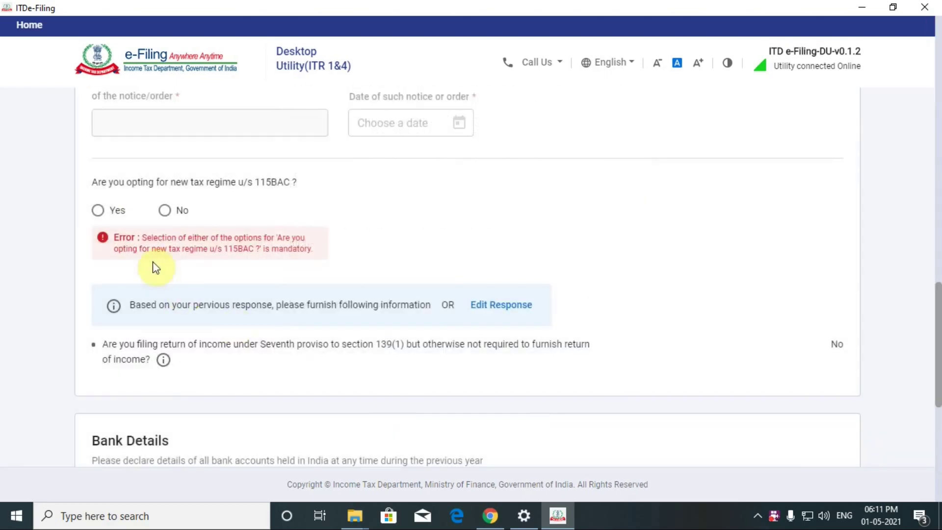
# Answer No to opting for the new tax regime u/s 115BAC.
pyautogui.click(164, 211)
pyautogui.scroll(-1, 307, 287)
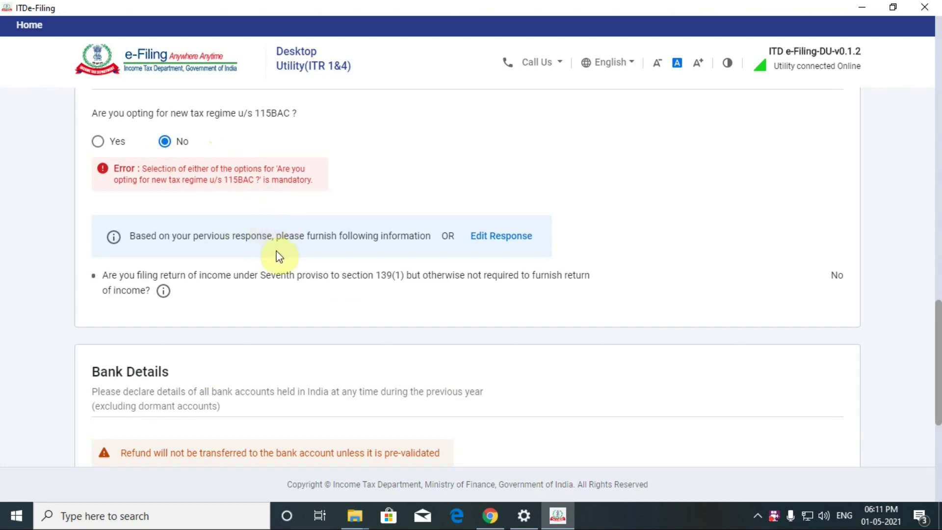
pyautogui.scroll(3, 288, 284)
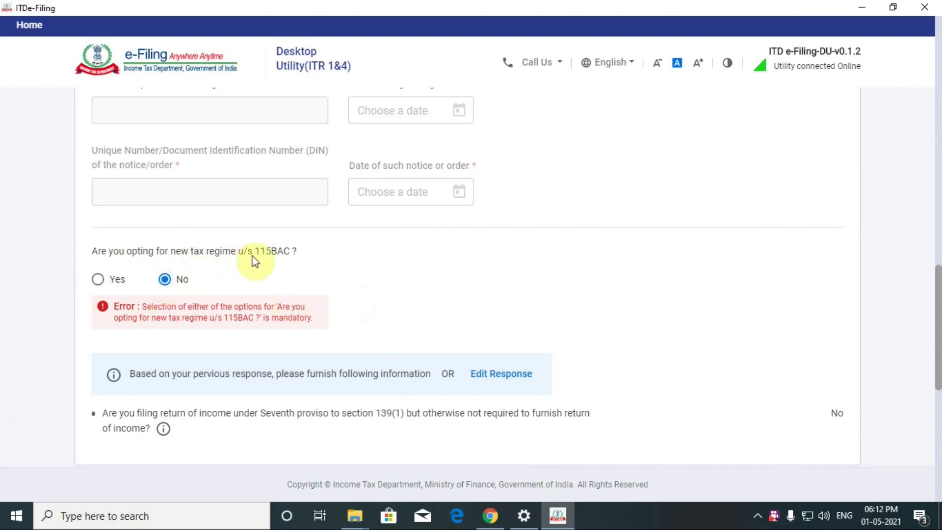
pyautogui.scroll(-3, 325, 290)
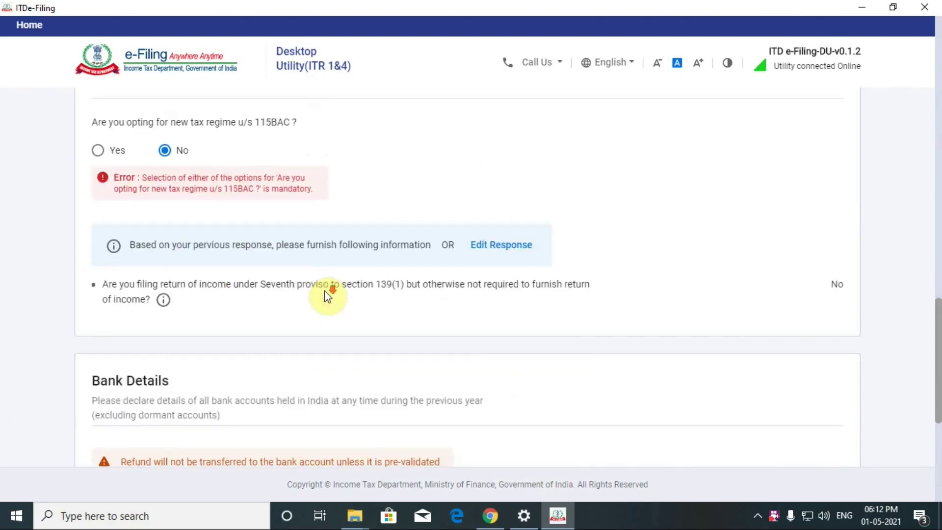
# Review the required fields of the Add Bank Account form under Bank Details and leave it without adding an account.
pyautogui.scroll(-3, 278, 314)
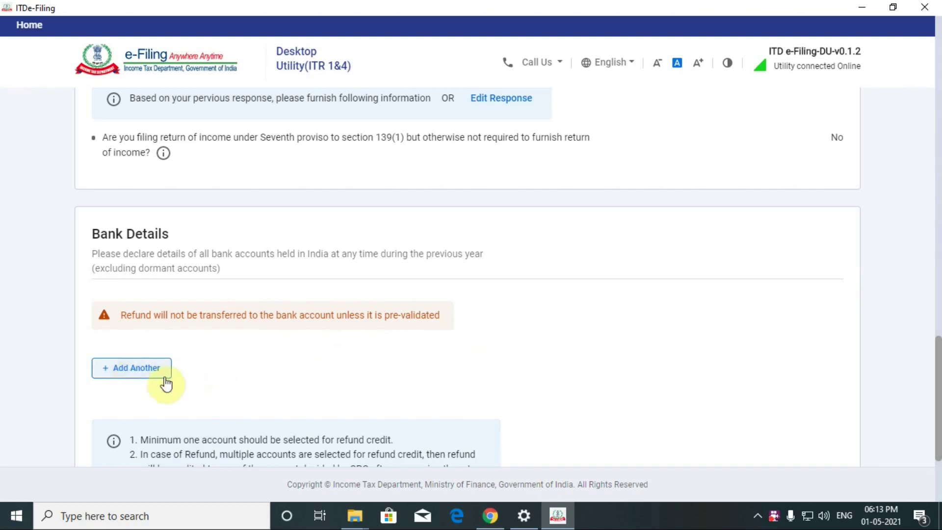
pyautogui.scroll(-3, 299, 382)
pyautogui.click(129, 233)
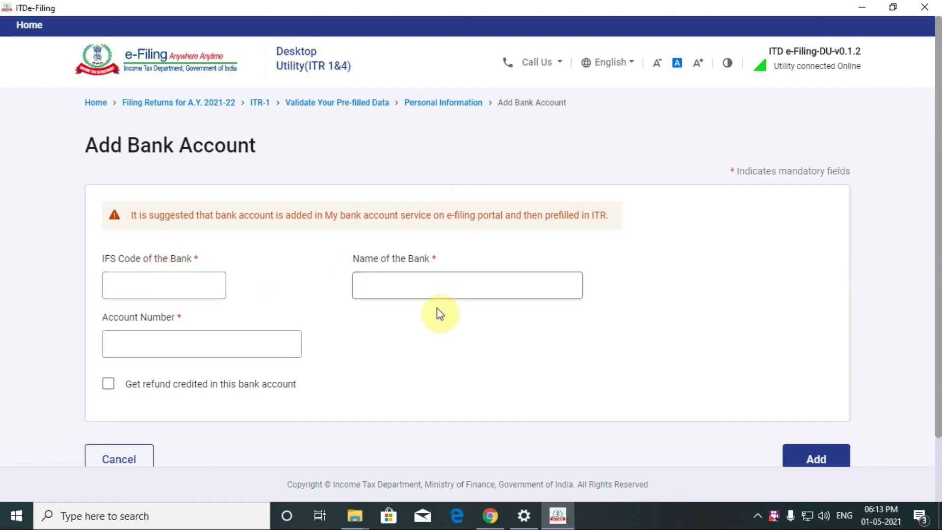
pyautogui.scroll(-2, 105, 343)
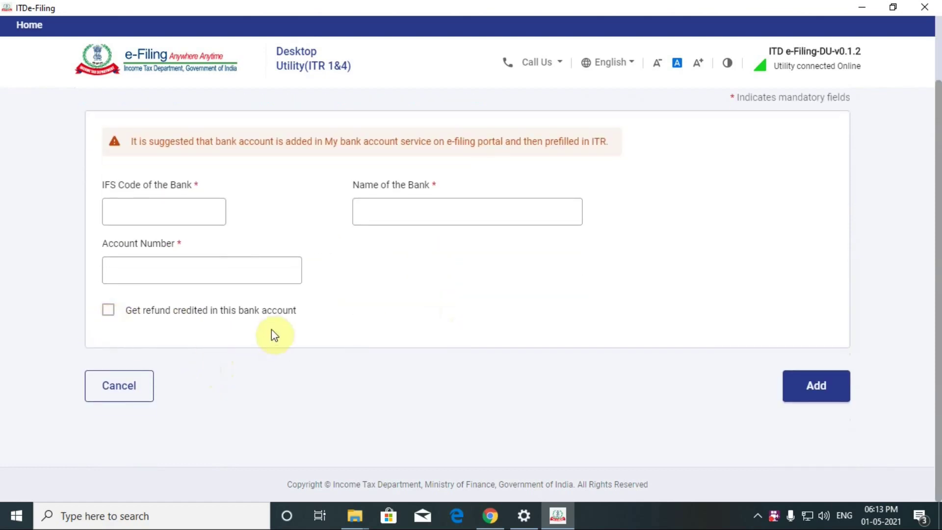
pyautogui.click(140, 396)
# Confirm the Personal Information section with a bank account nominated for refund.
pyautogui.scroll(-20, 326, 385)
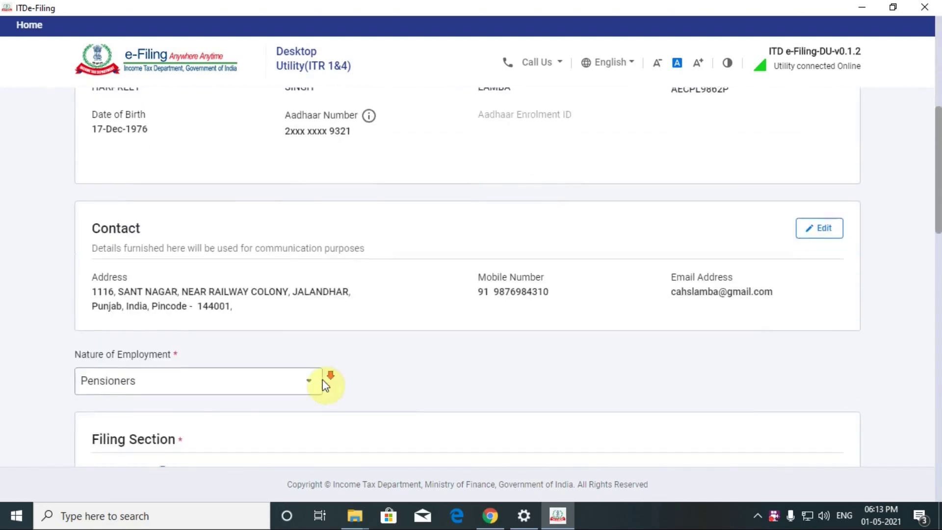
pyautogui.scroll(-4, 326, 385)
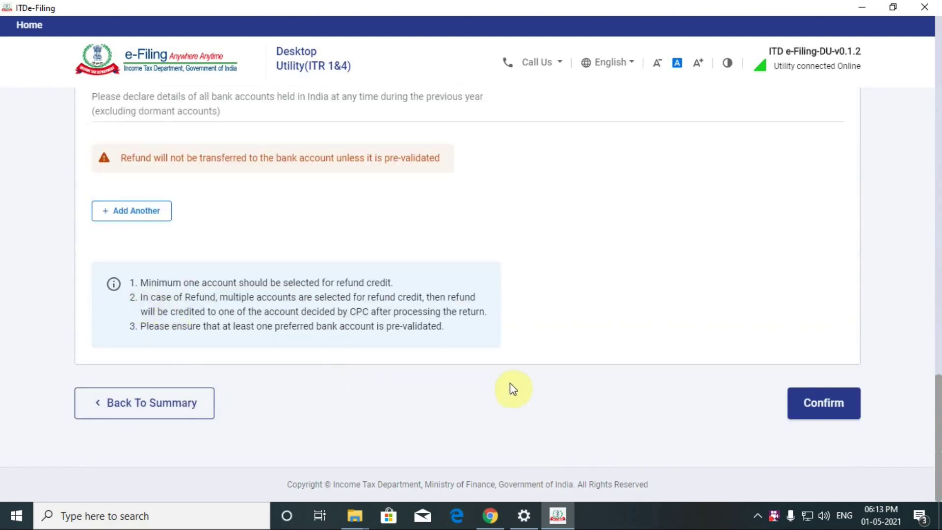
pyautogui.click(820, 415)
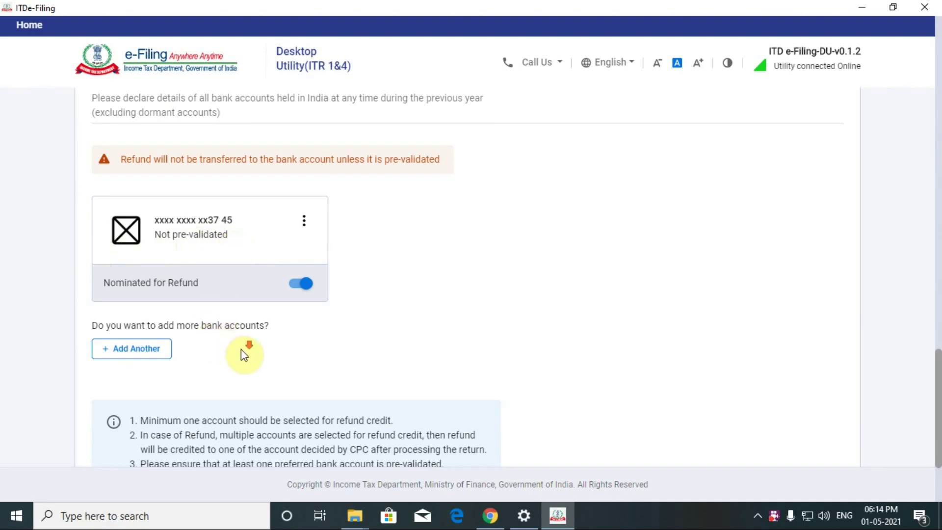
pyautogui.scroll(-3, 245, 351)
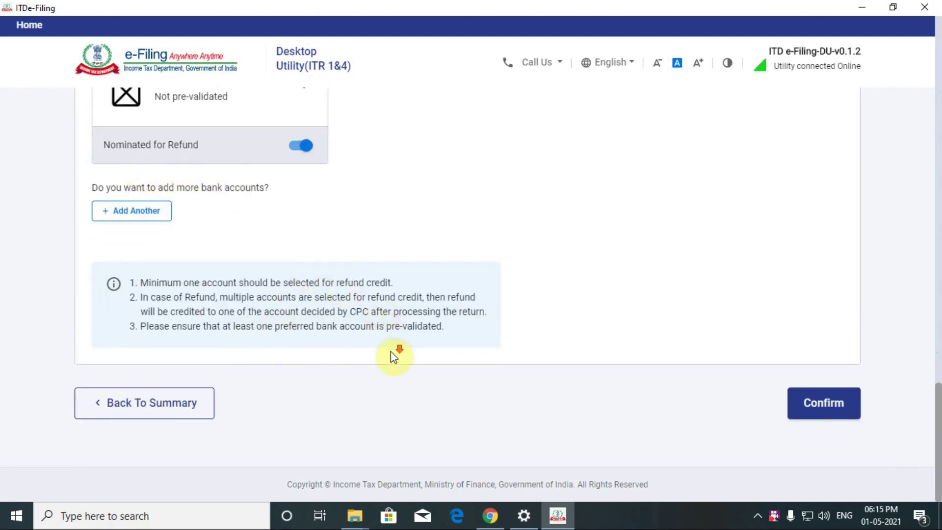
pyautogui.click(823, 413)
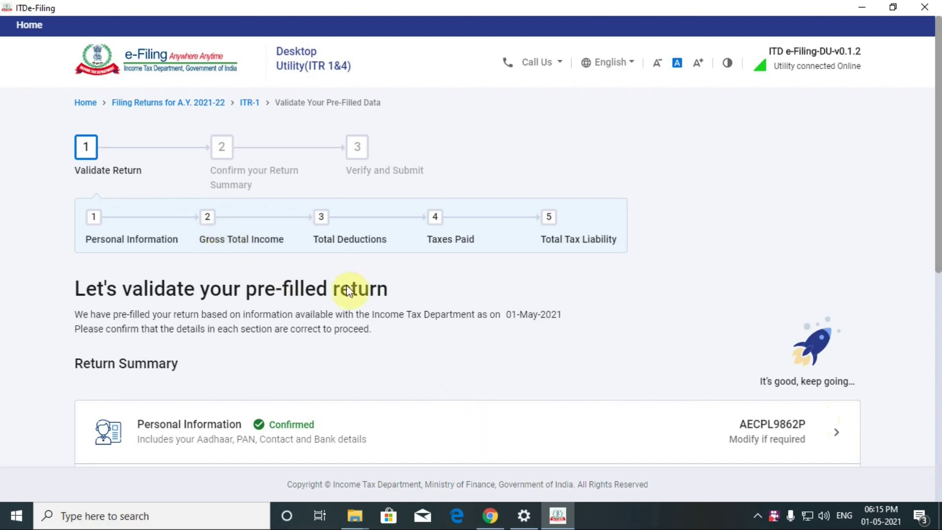
# Open the Gross Total Income section from the return summary.
pyautogui.scroll(-1, 363, 355)
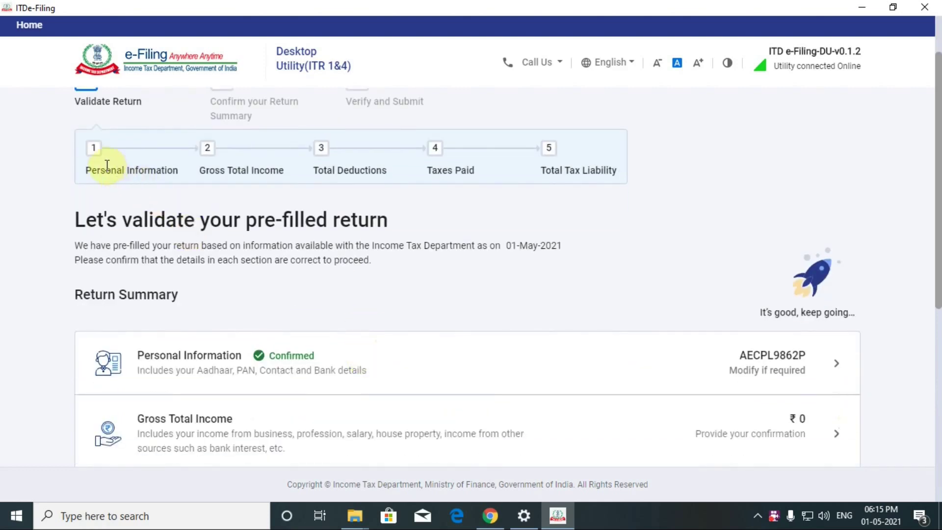
pyautogui.scroll(-1, 513, 358)
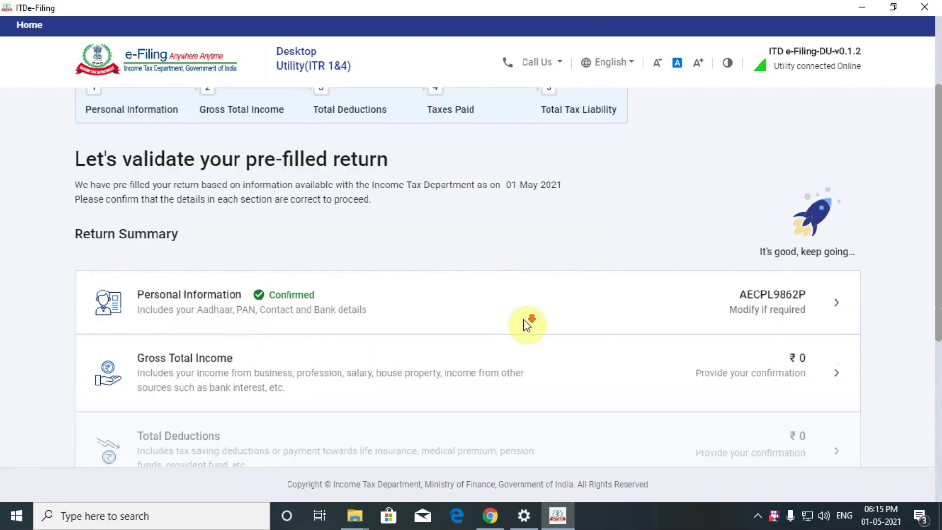
pyautogui.scroll(-1, 515, 330)
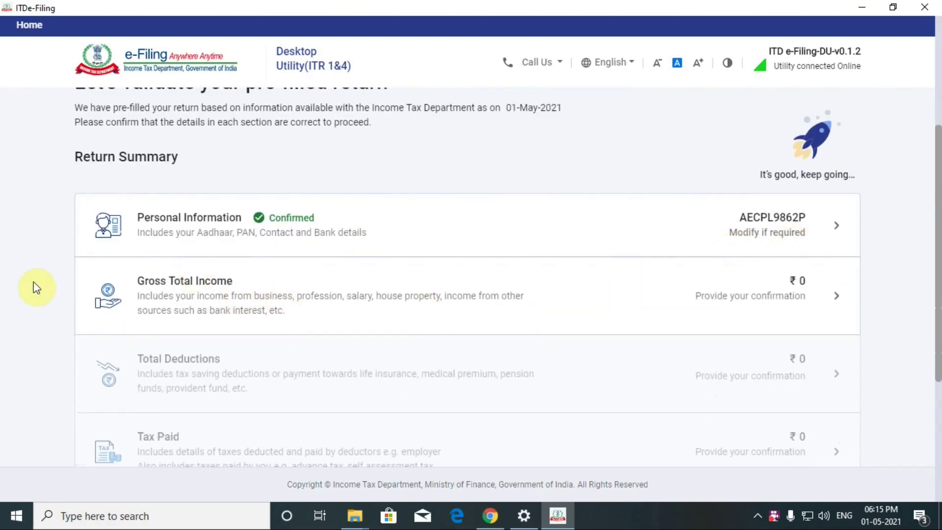
pyautogui.click(835, 296)
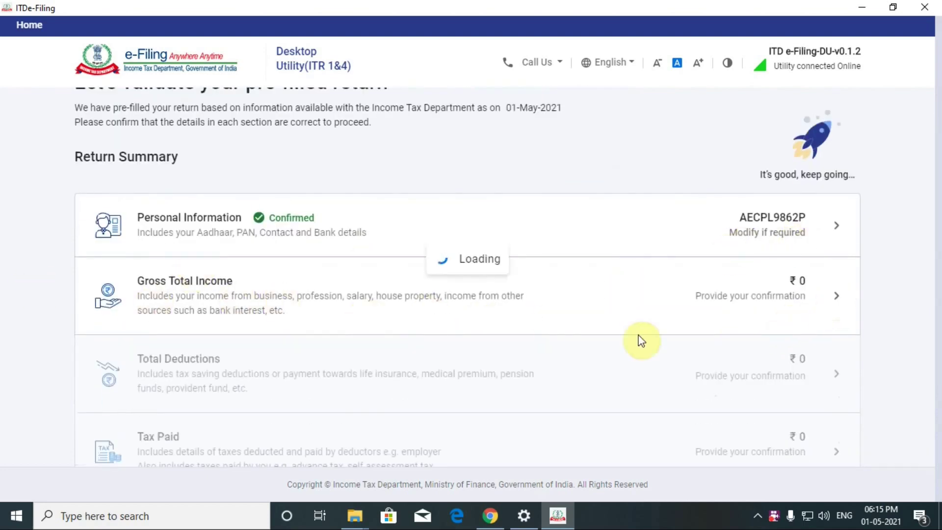
# Review the Income from Salary breakdown and open it for editing.
pyautogui.scroll(1, 467, 285)
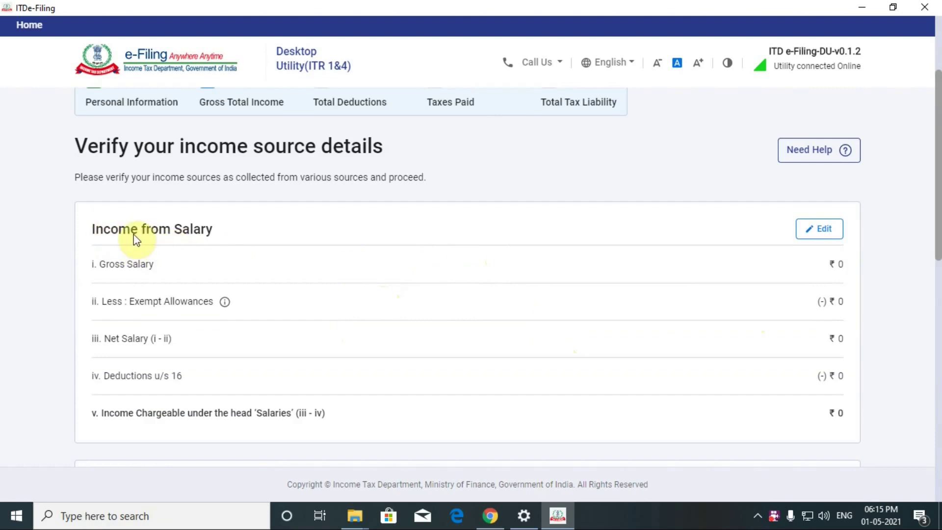
pyautogui.scroll(2, 230, 290)
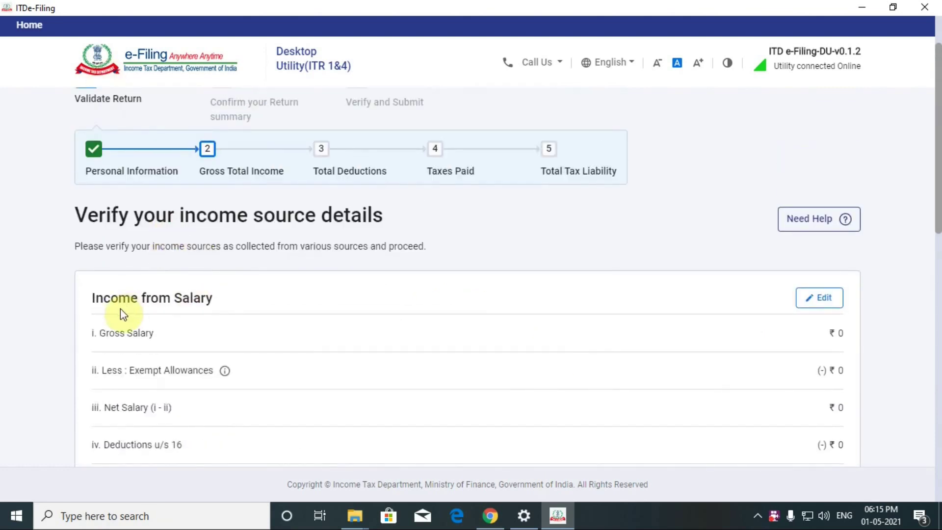
pyautogui.scroll(-1, 677, 342)
pyautogui.scroll(-3, 677, 342)
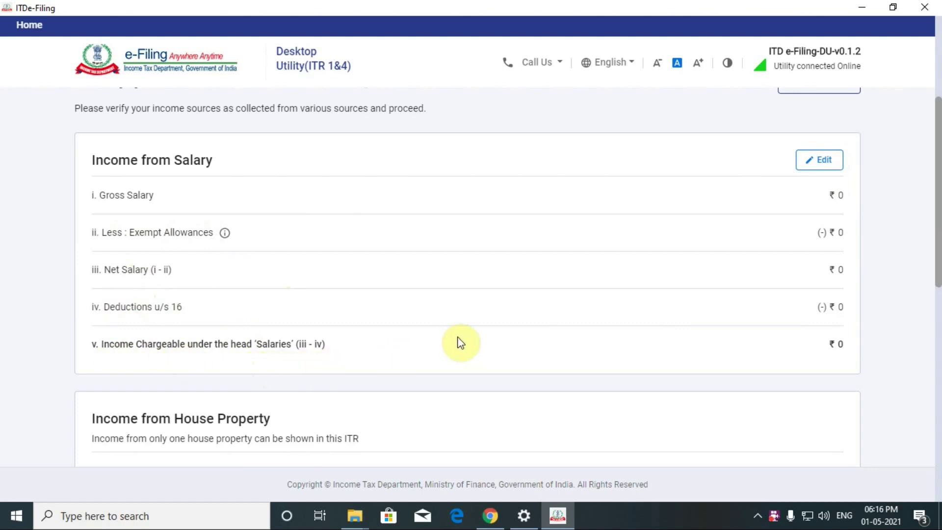
pyautogui.scroll(2, 460, 342)
pyautogui.click(825, 235)
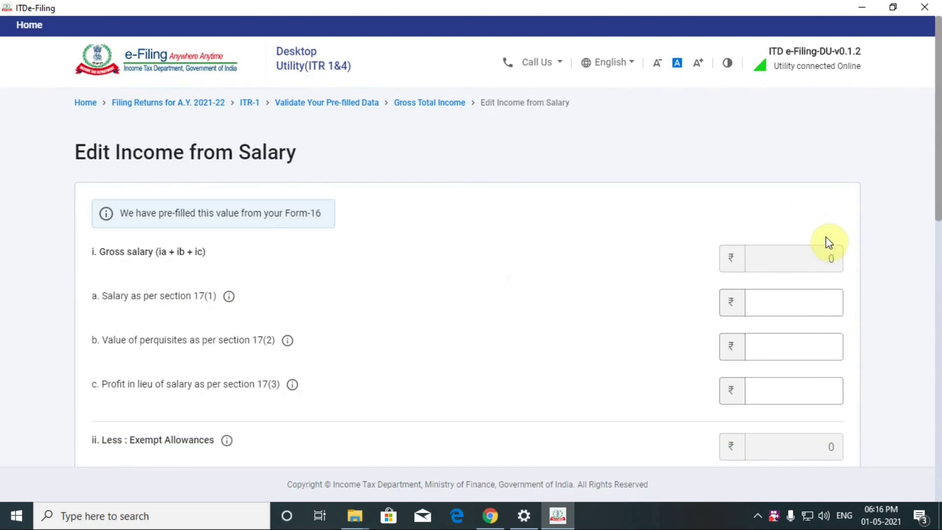
# Enter salary as per section 17(1) as 4,68,700, with perquisites u/s 17(2) and profit in lieu of salary u/s 17(3) both 0.
pyautogui.click(809, 255)
pyautogui.click(800, 297)
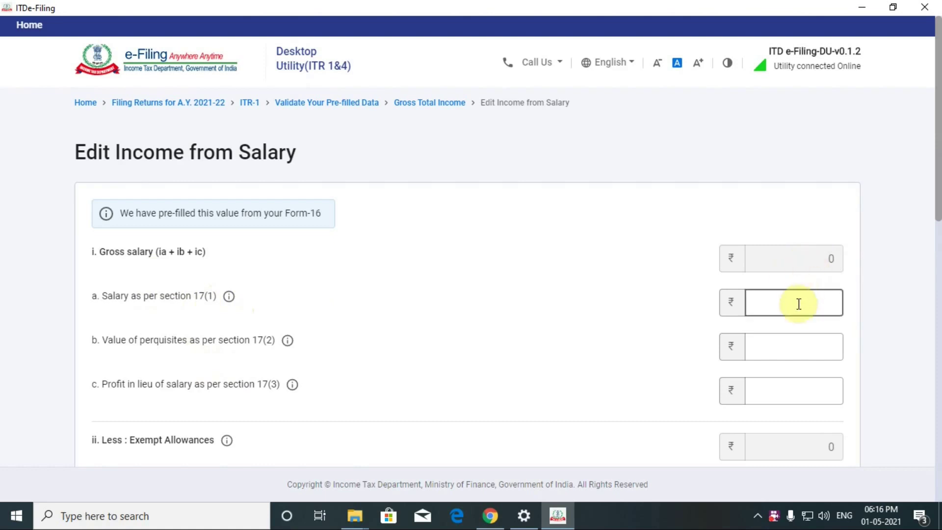
pyautogui.click(785, 337)
pyautogui.scroll(-1, 784, 335)
pyautogui.scroll(-2, 784, 335)
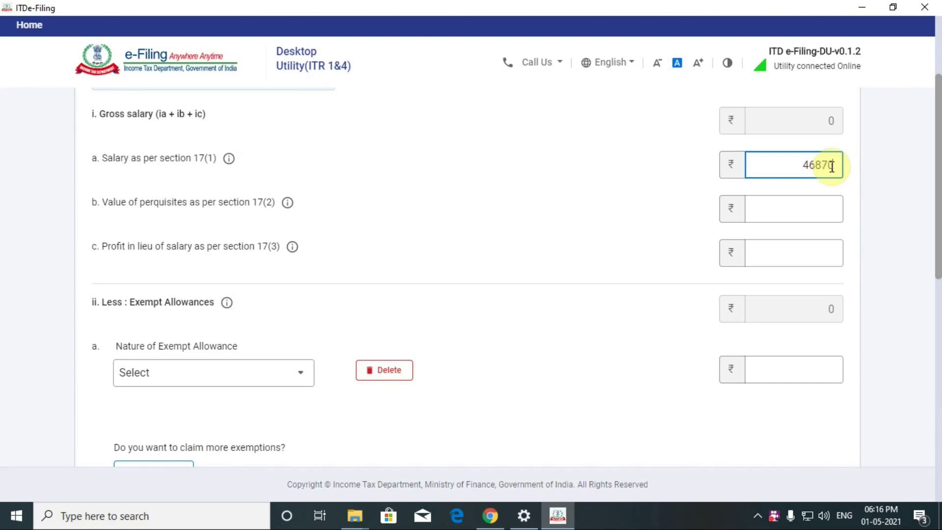
pyautogui.click(821, 212)
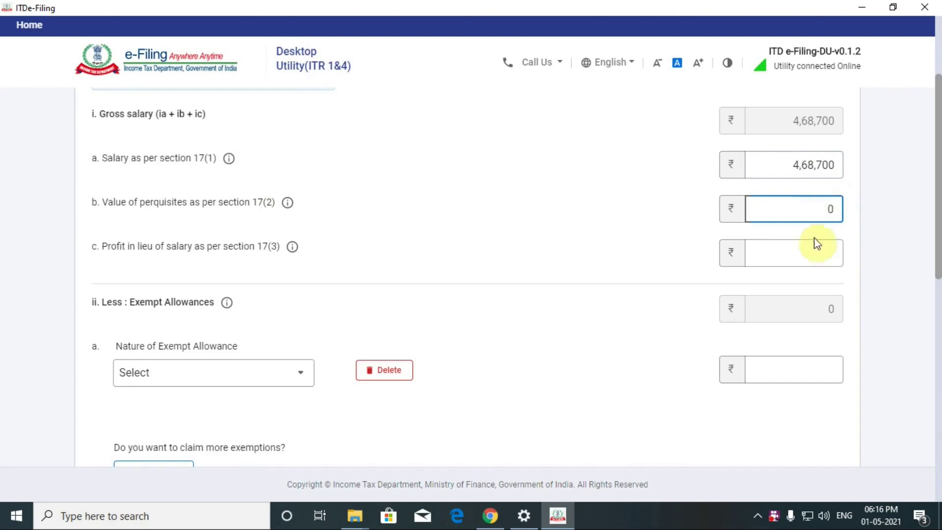
pyautogui.click(796, 263)
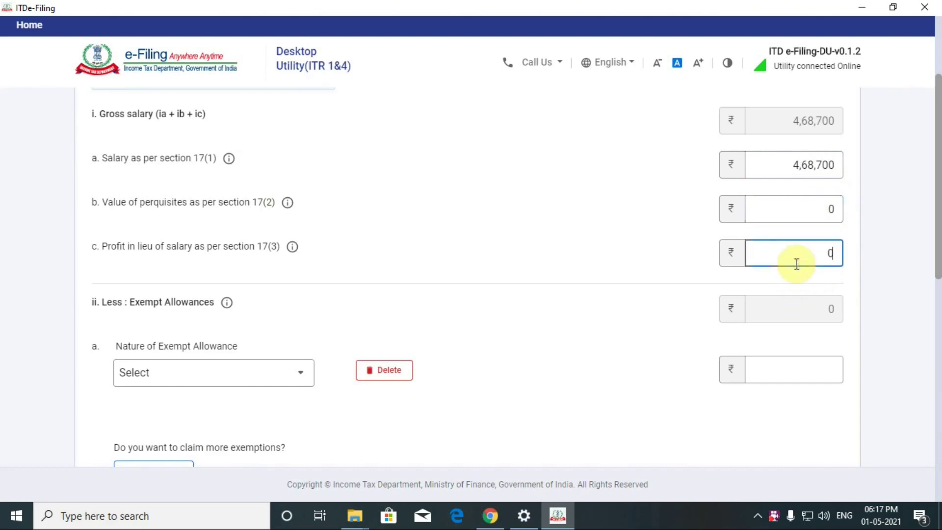
pyautogui.click(596, 358)
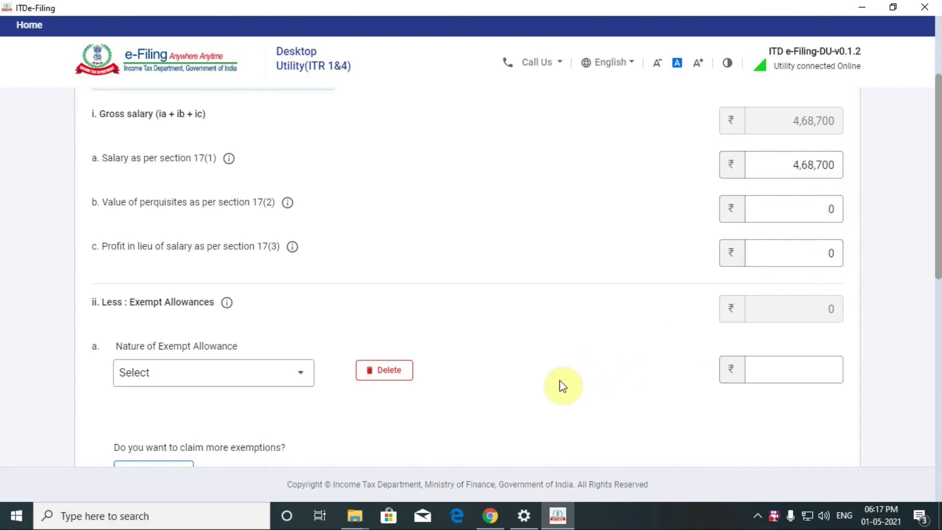
# Claim the Sec 10(13A) house rent allowance as an exempt allowance of 12,000.
pyautogui.scroll(-3, 563, 386)
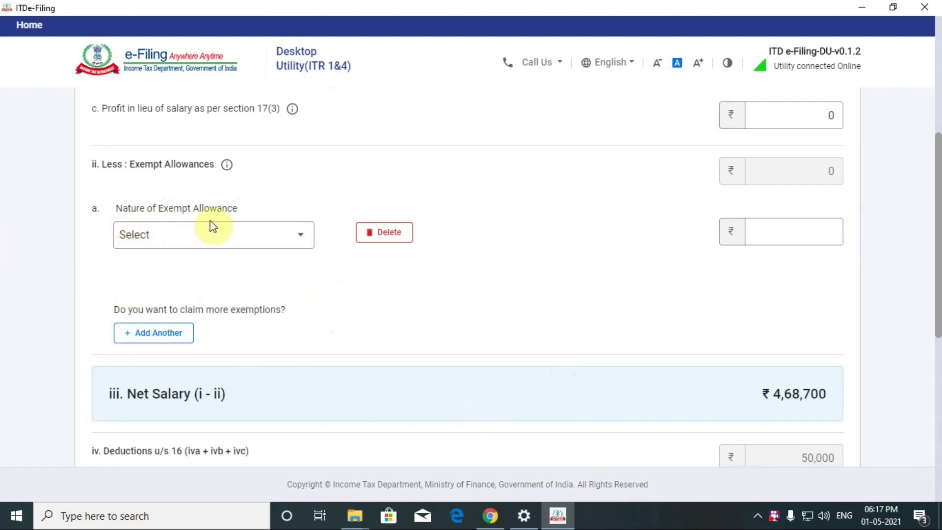
pyautogui.click(299, 237)
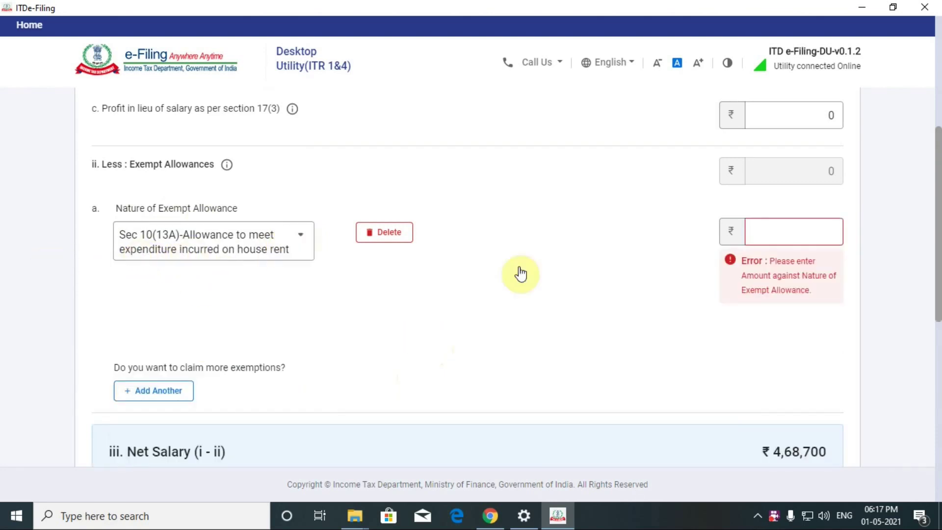
pyautogui.click(795, 234)
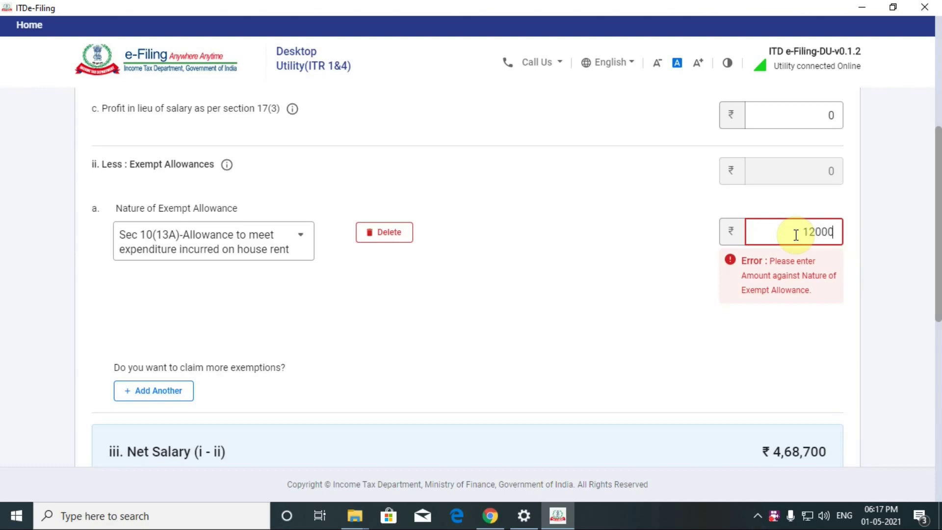
pyautogui.click(606, 254)
# Review the net salary calculation and the deductions u/s 16 in the salary form.
pyautogui.scroll(-5, 614, 317)
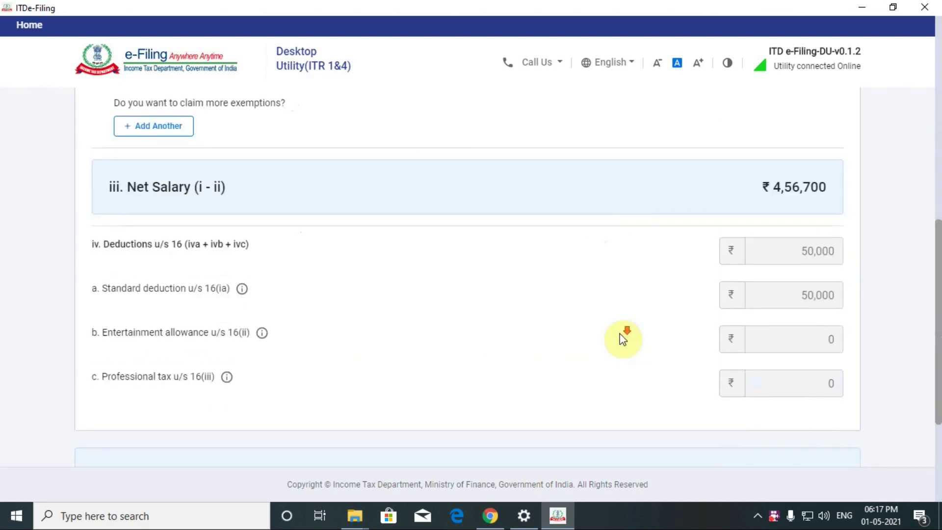
pyautogui.scroll(4, 489, 363)
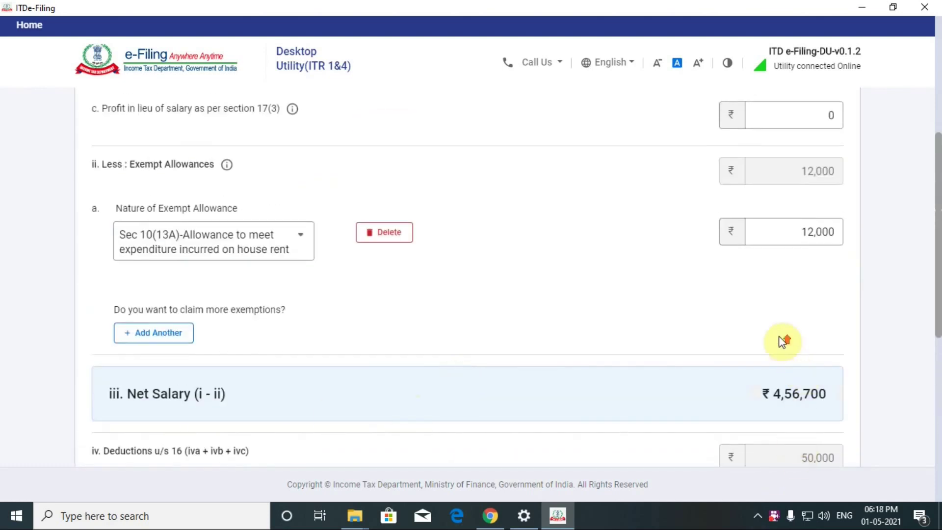
pyautogui.scroll(5, 782, 339)
pyautogui.scroll(-5, 786, 386)
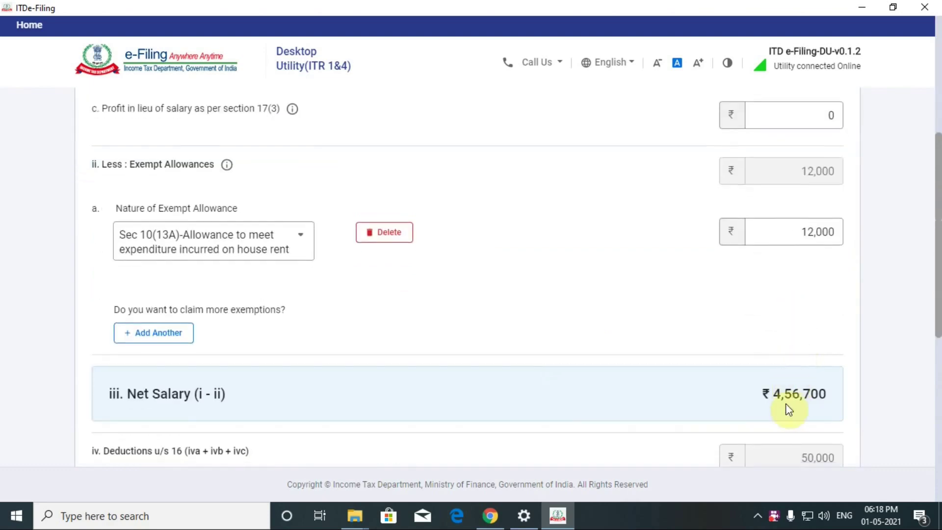
pyautogui.scroll(-3, 520, 422)
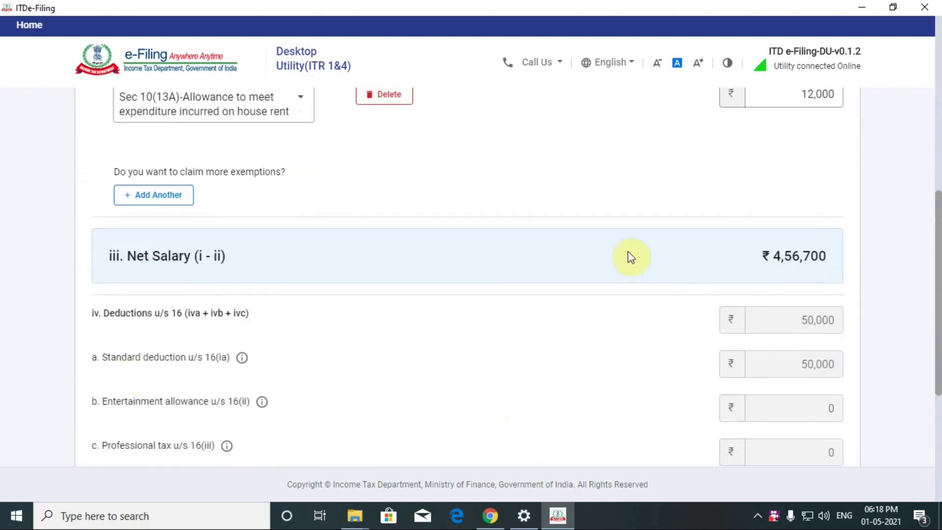
# Check the exempt allowances, deductions u/s 16 and income chargeable under Salaries, and save the salary details.
pyautogui.scroll(4, 470, 286)
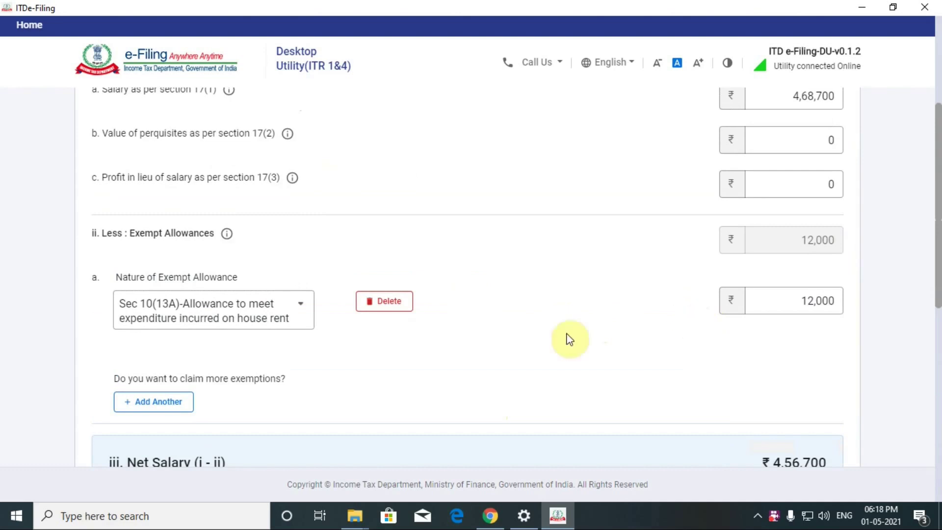
pyautogui.scroll(-4, 510, 339)
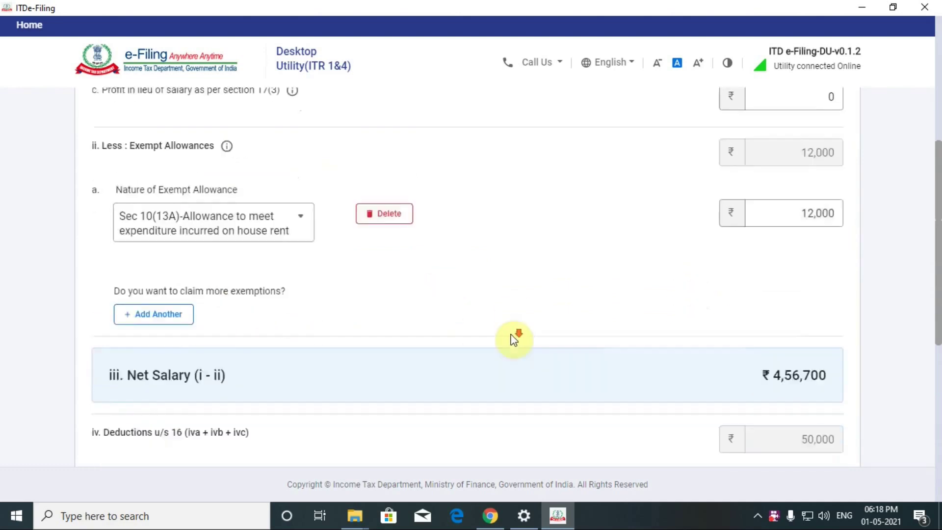
pyautogui.scroll(-1, 509, 340)
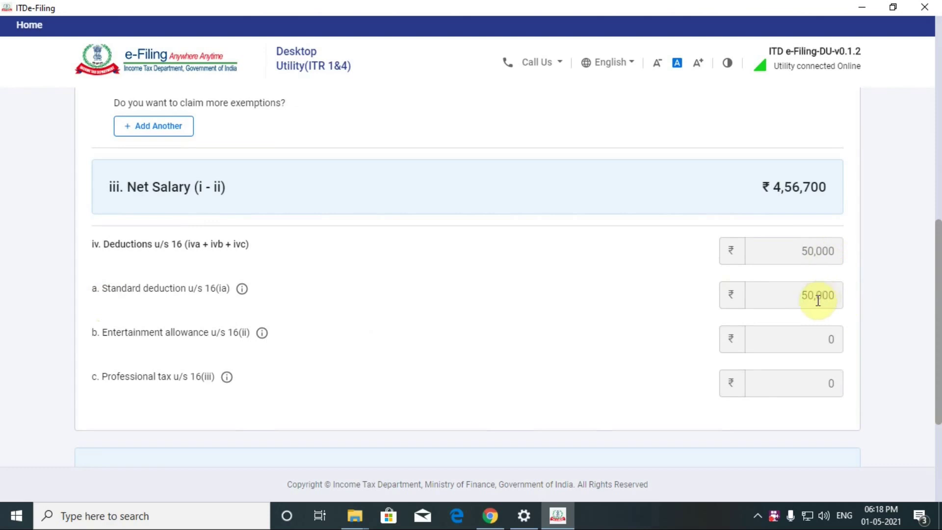
pyautogui.scroll(-2, 658, 362)
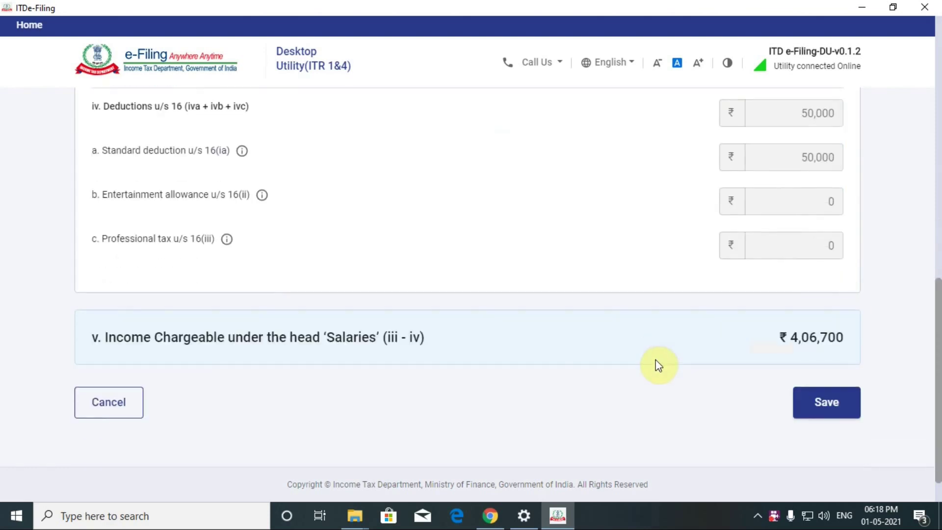
pyautogui.click(809, 408)
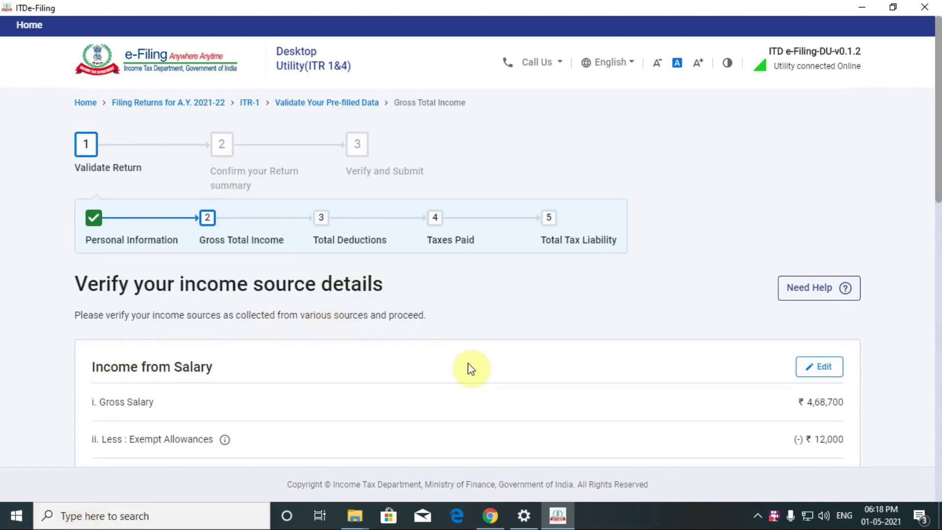
# Add a Self Occupied house property with 15,000 interest payable on borrowed capital to Income from House Property.
pyautogui.scroll(-3, 467, 368)
pyautogui.scroll(-4, 363, 363)
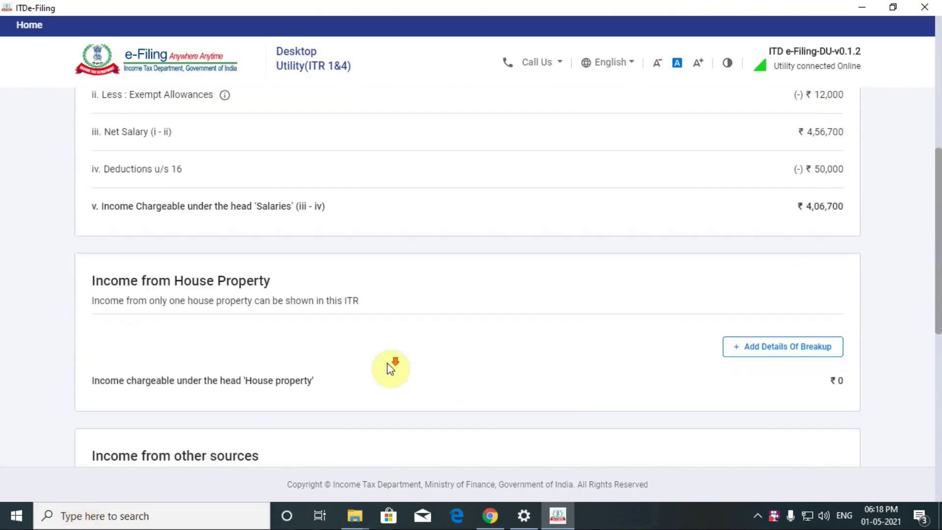
pyautogui.scroll(-3, 654, 403)
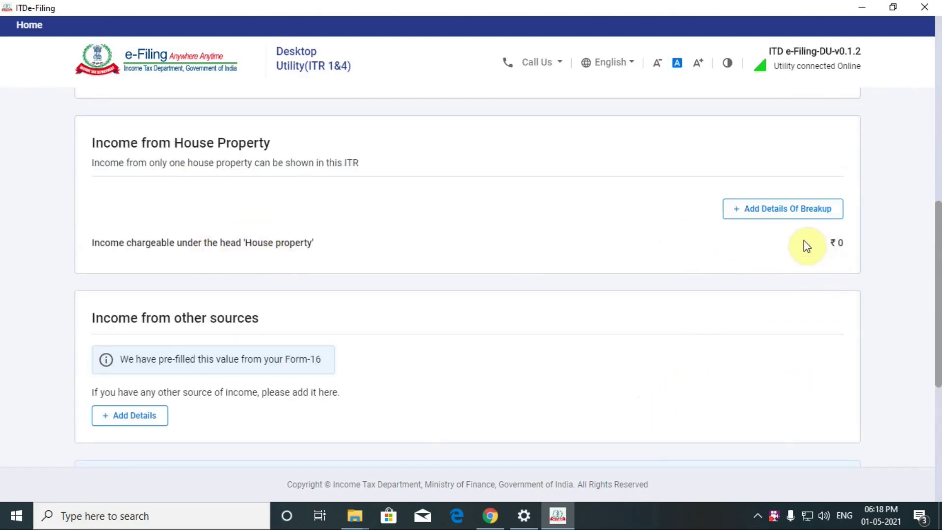
pyautogui.click(776, 221)
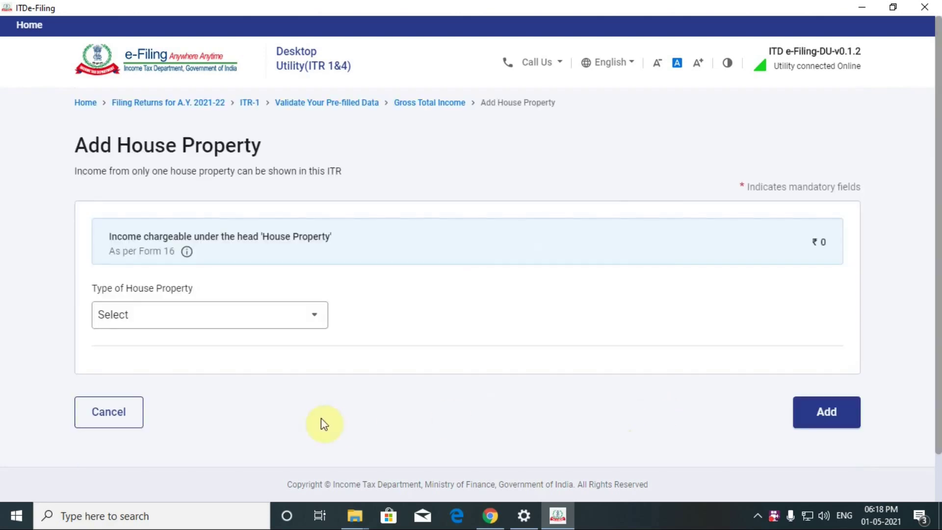
pyautogui.click(315, 316)
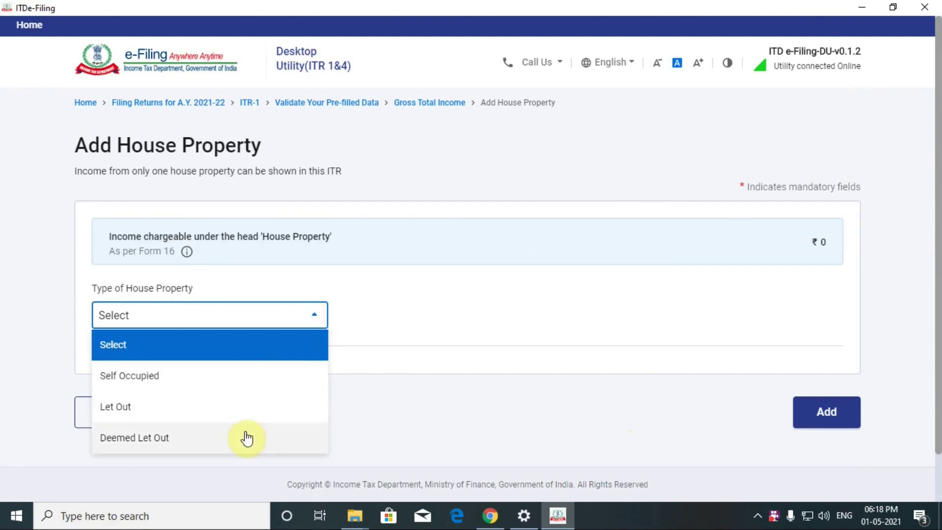
pyautogui.click(245, 376)
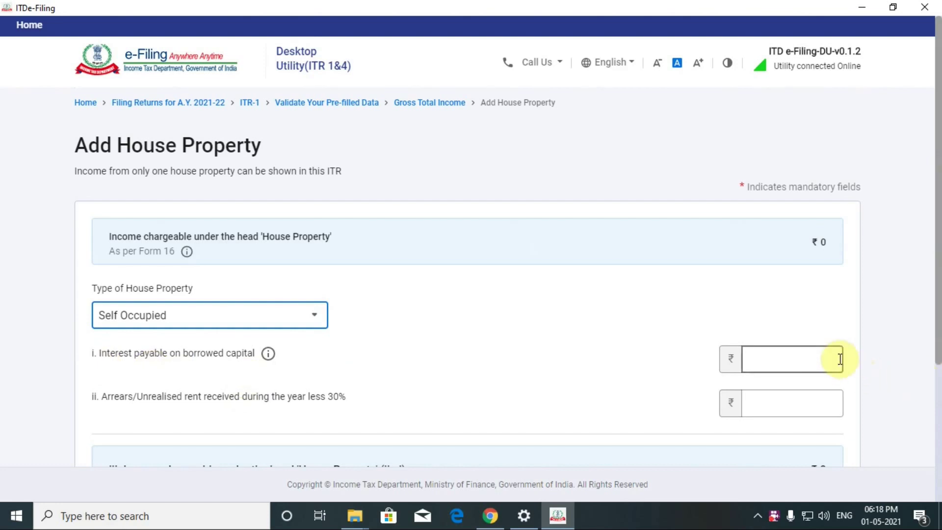
pyautogui.click(825, 363)
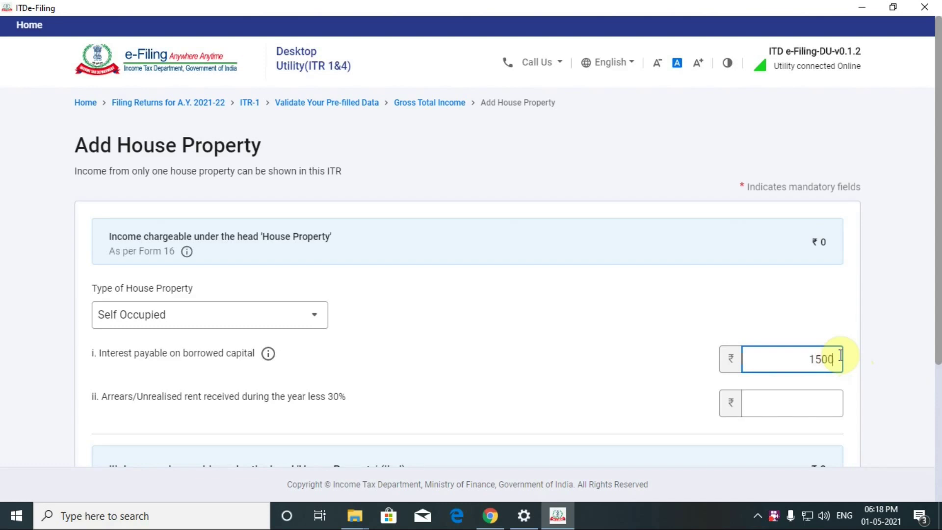
pyautogui.click(642, 351)
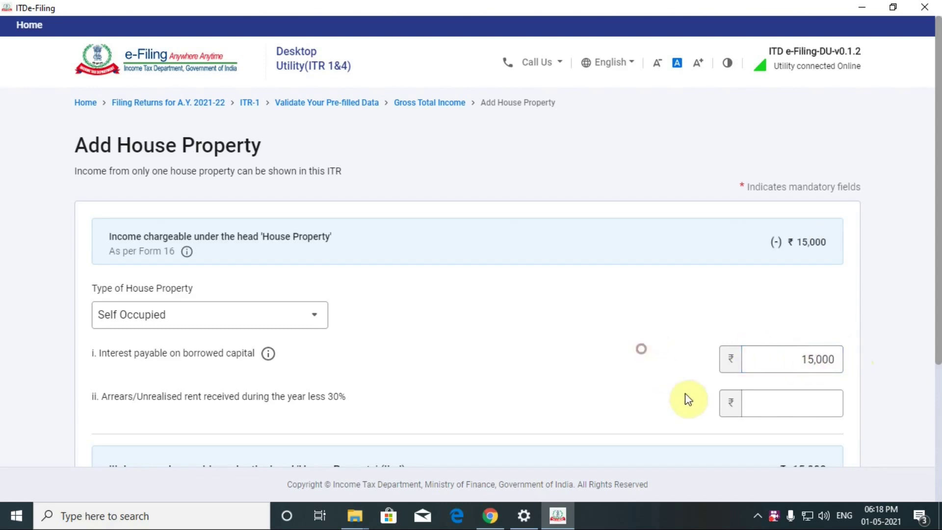
pyautogui.scroll(-3, 689, 403)
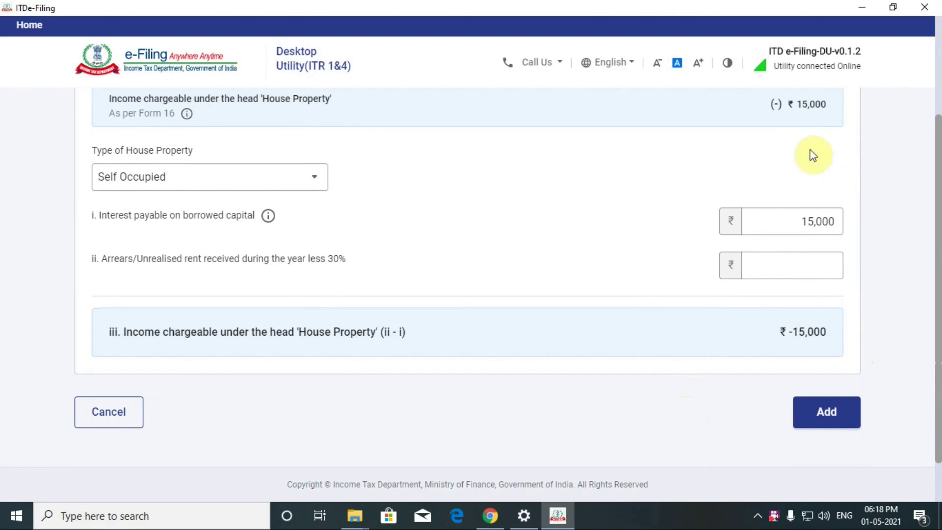
pyautogui.click(828, 422)
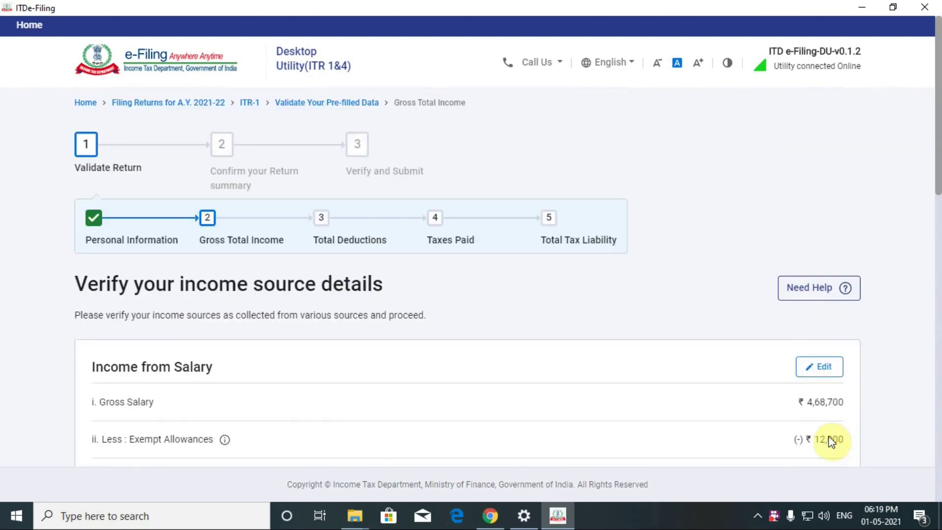
# Review the salary and house property breakdowns, the other sources section and the Gross Total Income.
pyautogui.scroll(-3, 832, 441)
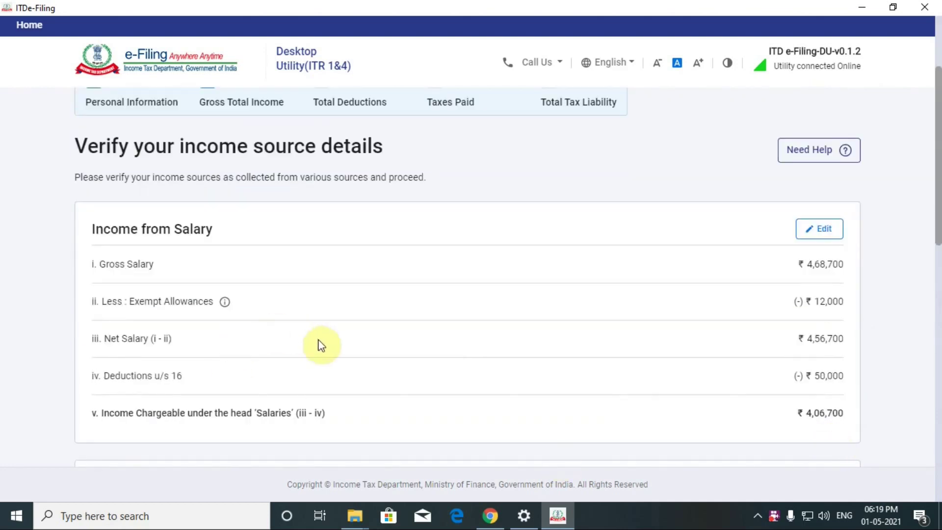
pyautogui.scroll(-5, 325, 361)
pyautogui.scroll(-3, 298, 343)
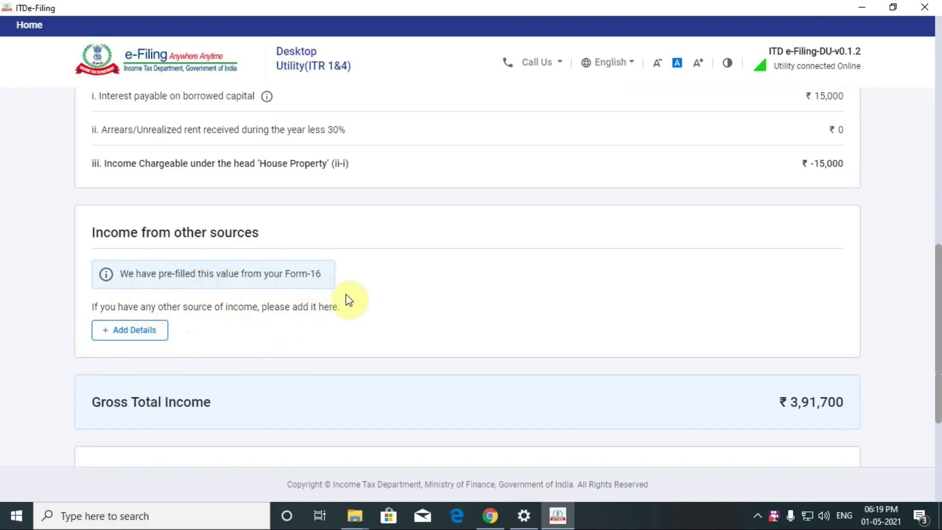
pyautogui.scroll(5, 461, 326)
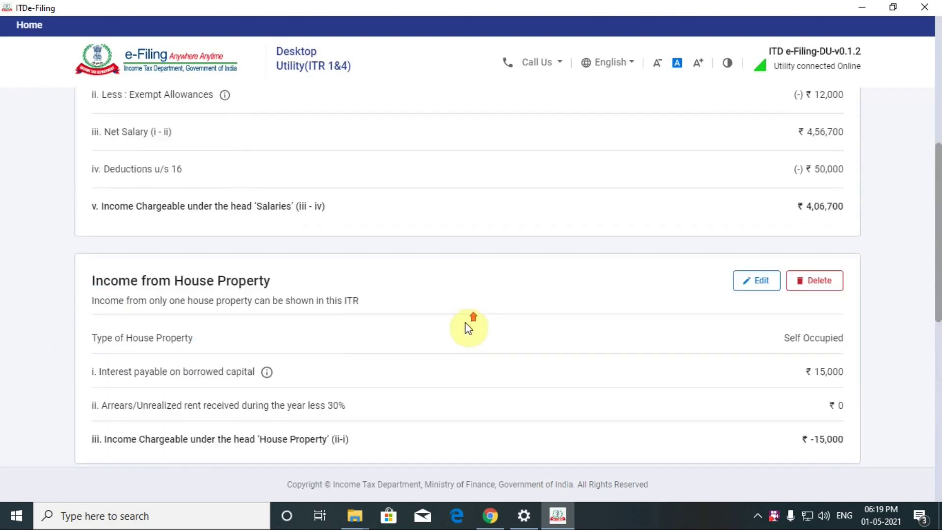
pyautogui.scroll(5, 814, 289)
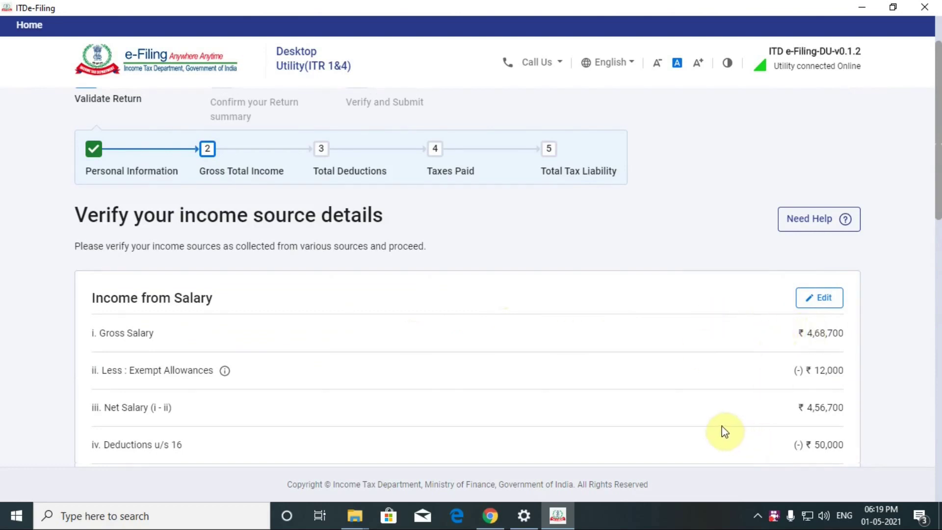
pyautogui.scroll(-4, 726, 430)
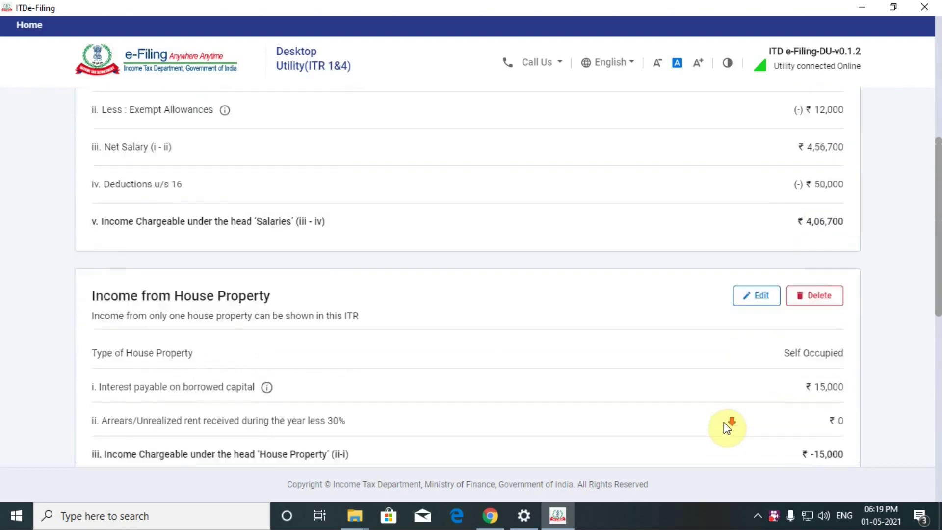
pyautogui.scroll(-4, 725, 427)
pyautogui.scroll(3, 659, 409)
pyautogui.scroll(-5, 660, 406)
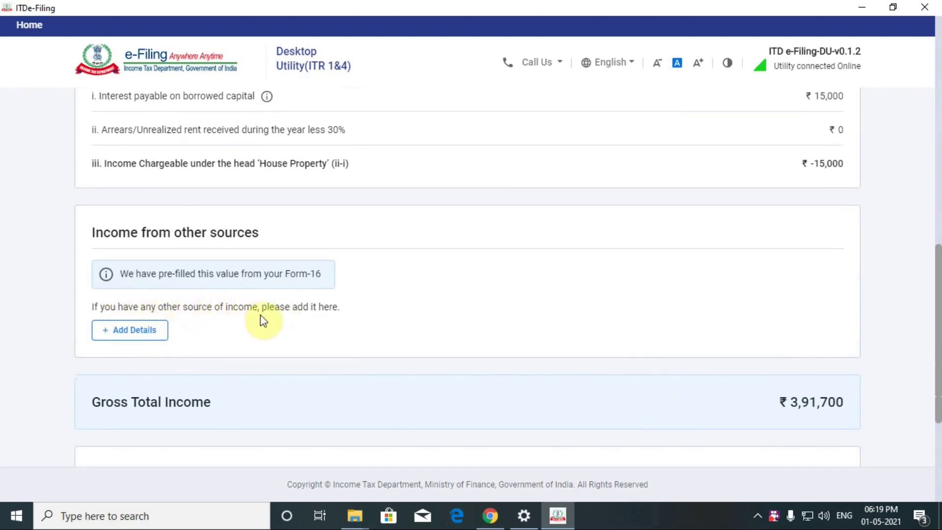
# Start adding income from other sources and declare interest income from savings bank accounts of 7,500.
pyautogui.click(145, 339)
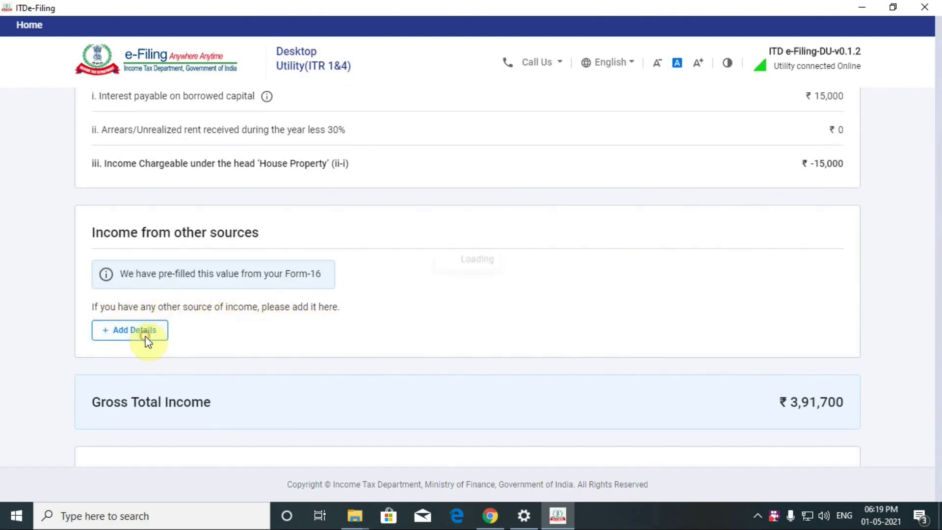
pyautogui.scroll(-1, 519, 401)
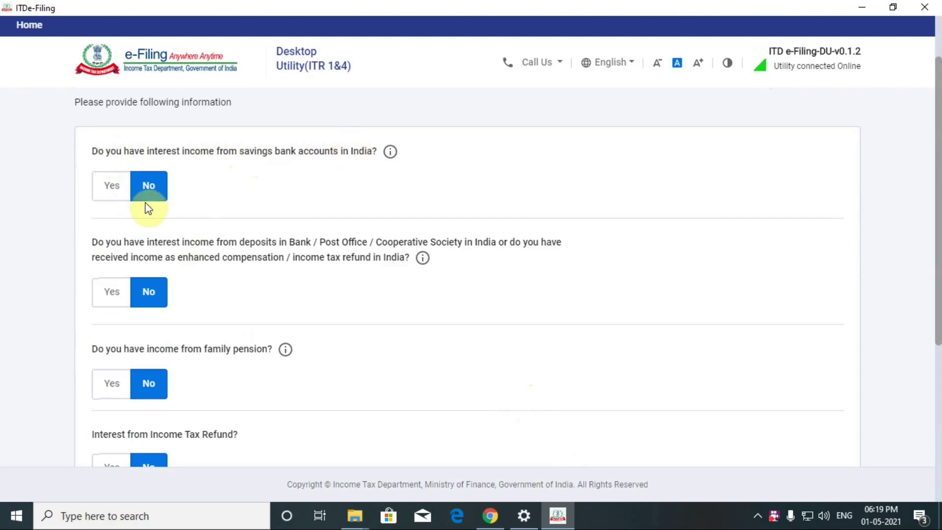
pyautogui.click(110, 191)
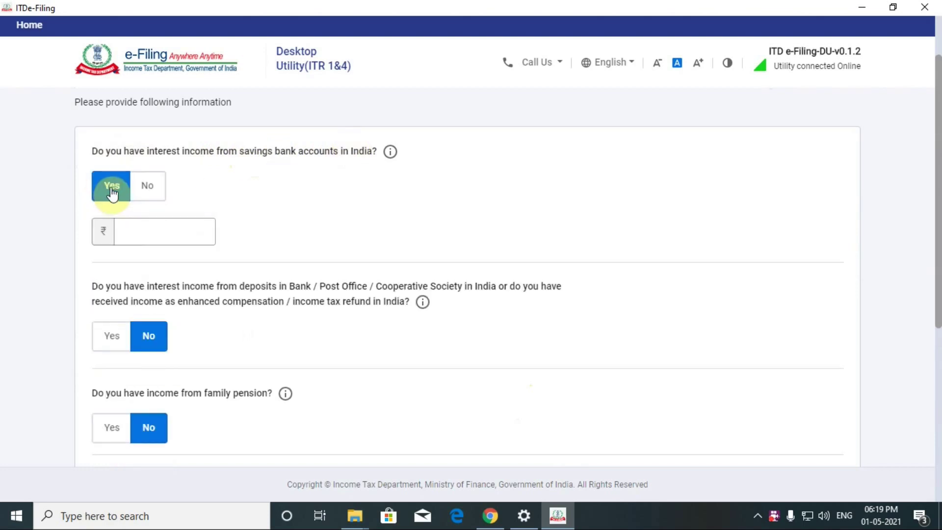
pyautogui.click(126, 230)
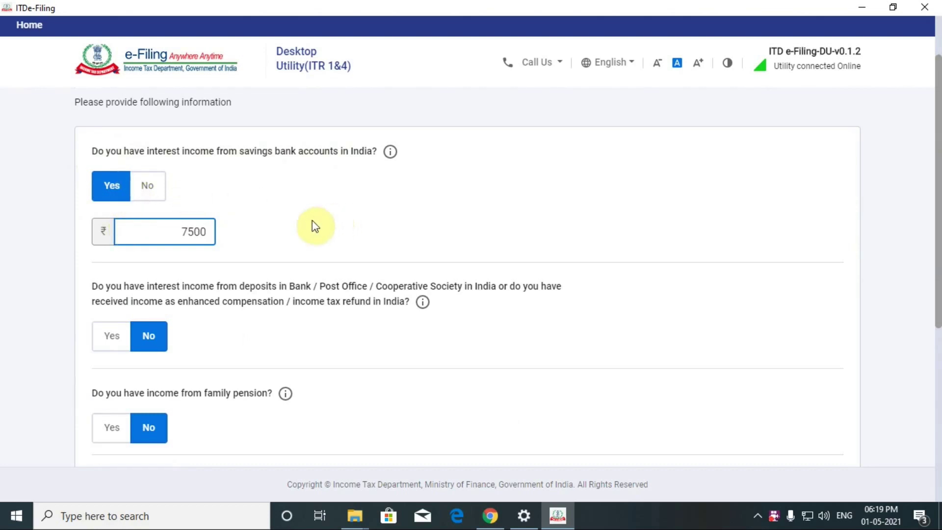
# Check the remaining other-income questions and declare interest from Income Tax Refund of 250.
pyautogui.scroll(-4, 279, 352)
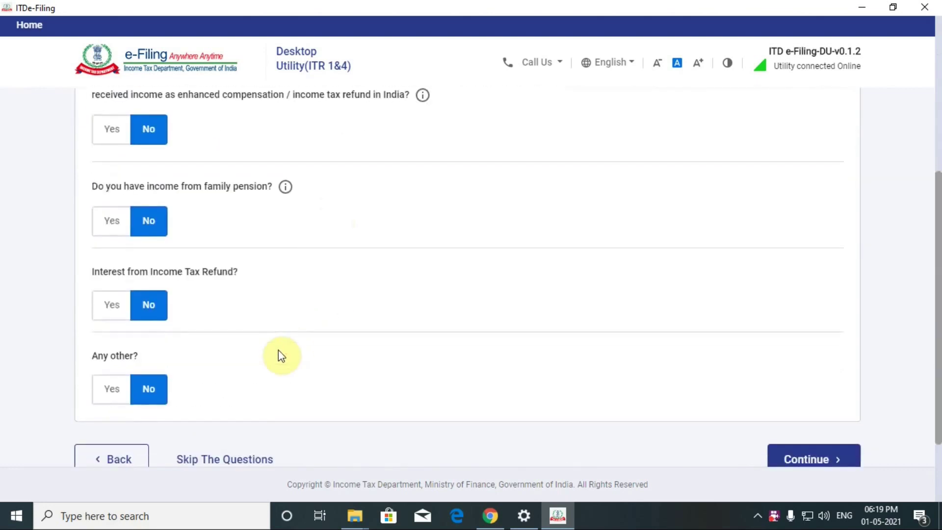
pyautogui.scroll(1, 279, 352)
pyautogui.scroll(2, 279, 349)
pyautogui.scroll(-5, 303, 364)
pyautogui.scroll(6, 328, 367)
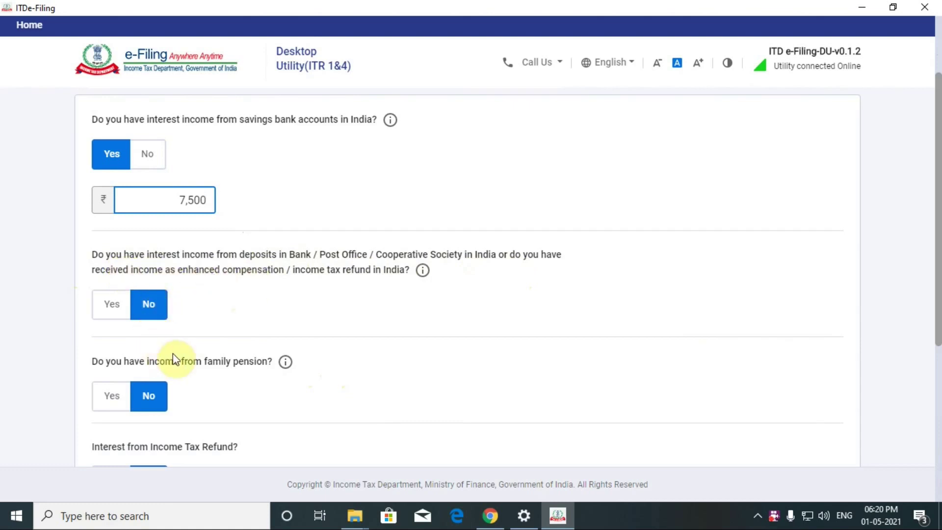
pyautogui.scroll(-2, 247, 335)
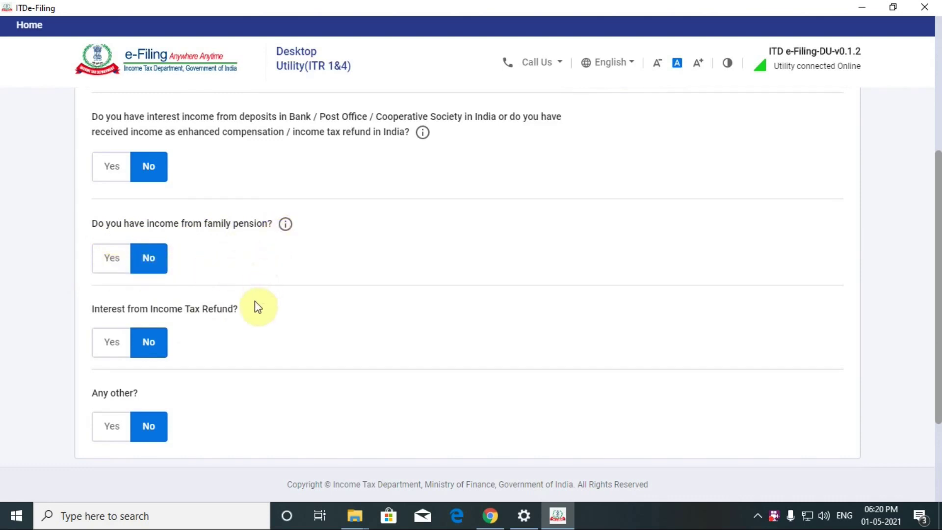
pyautogui.scroll(-3, 256, 306)
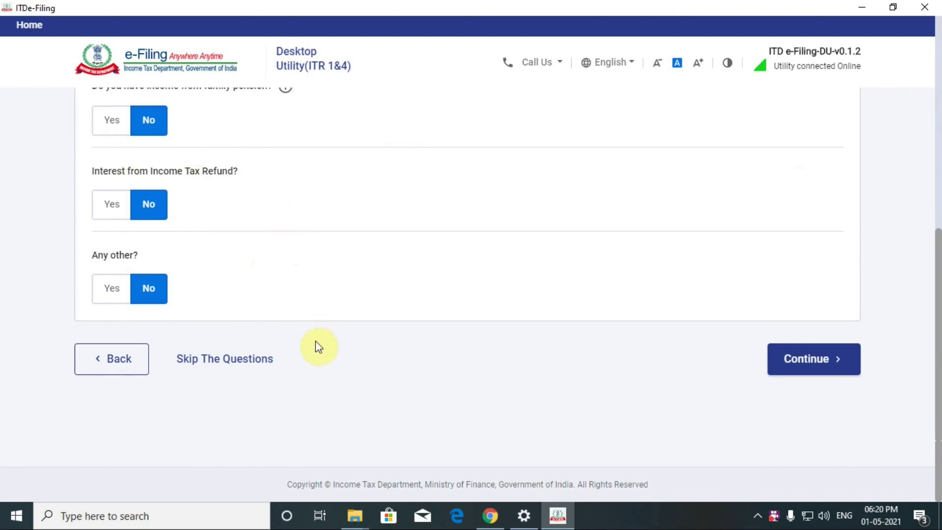
pyautogui.click(116, 215)
pyautogui.click(143, 249)
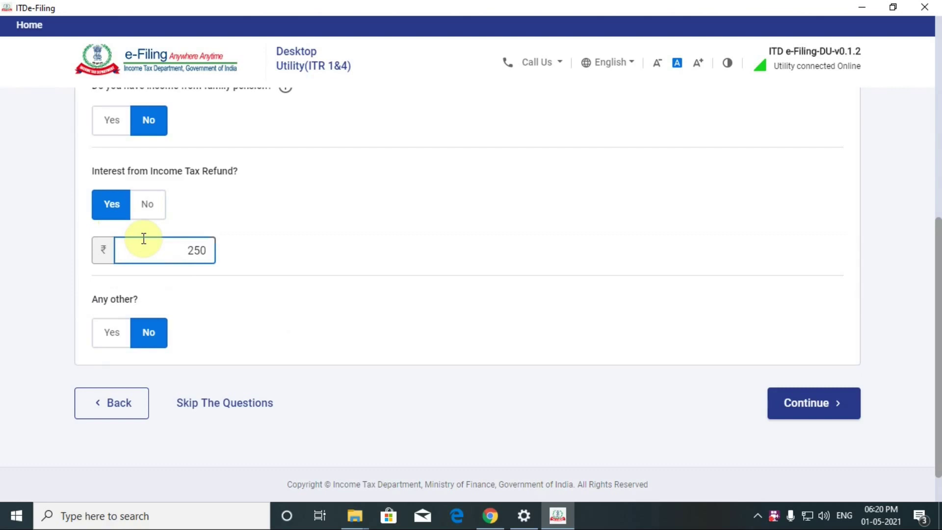
pyautogui.click(272, 308)
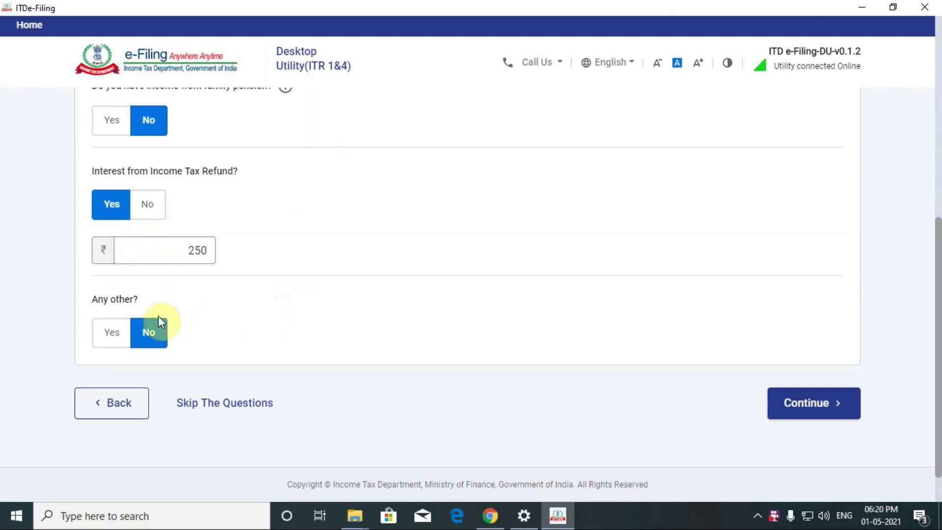
# Declare any other income of 1,20,000 with the description INCOME FROM TUITION FEE.
pyautogui.click(113, 333)
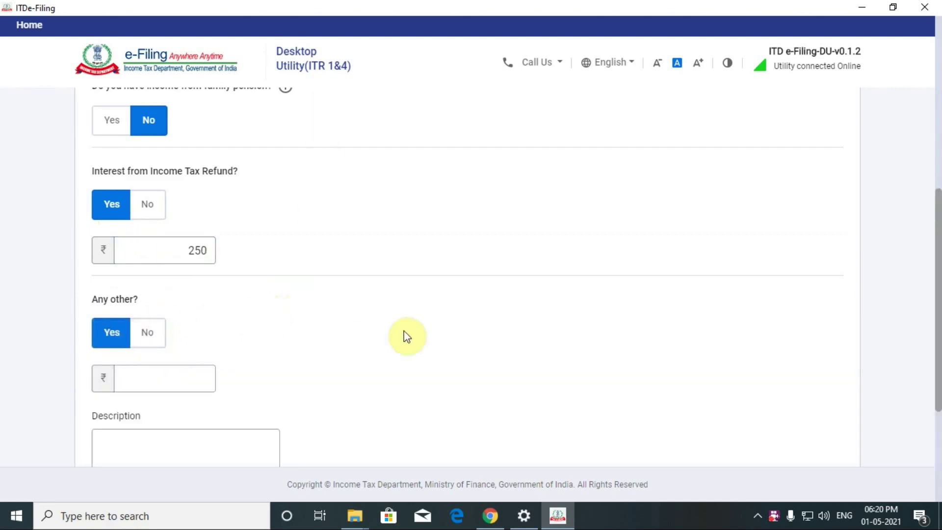
pyautogui.scroll(-3, 402, 339)
pyautogui.click(125, 238)
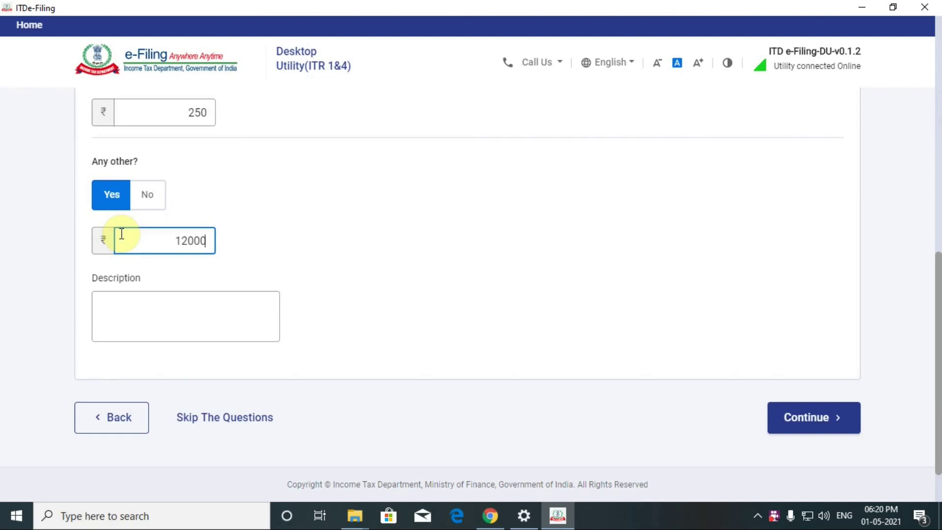
pyautogui.click(109, 318)
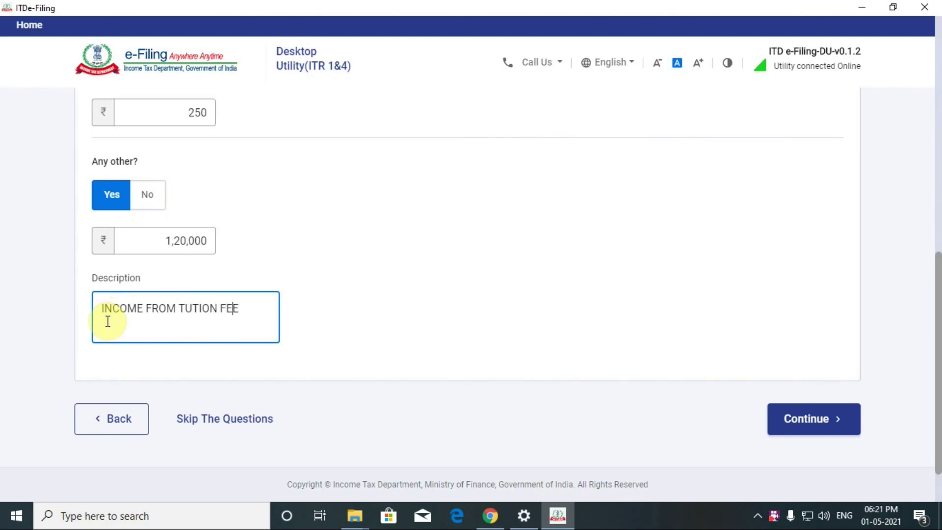
pyautogui.write('I')
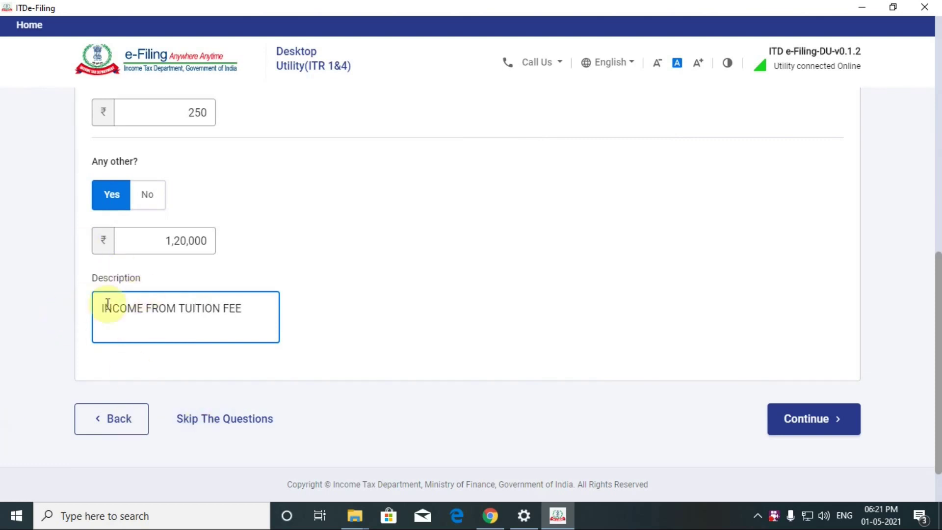
pyautogui.click(359, 302)
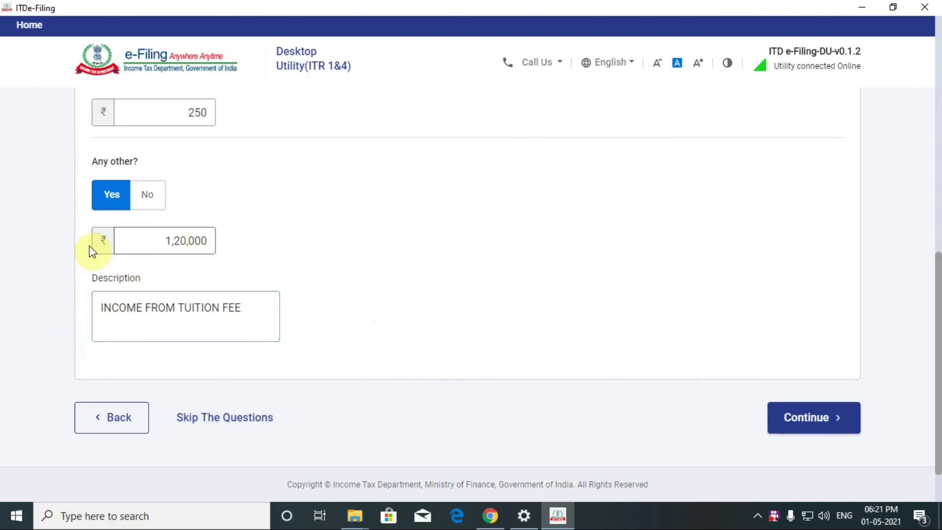
# Submit the other-sources income answers and review the updated income details through to the Exempt Income section.
pyautogui.scroll(-1, 408, 336)
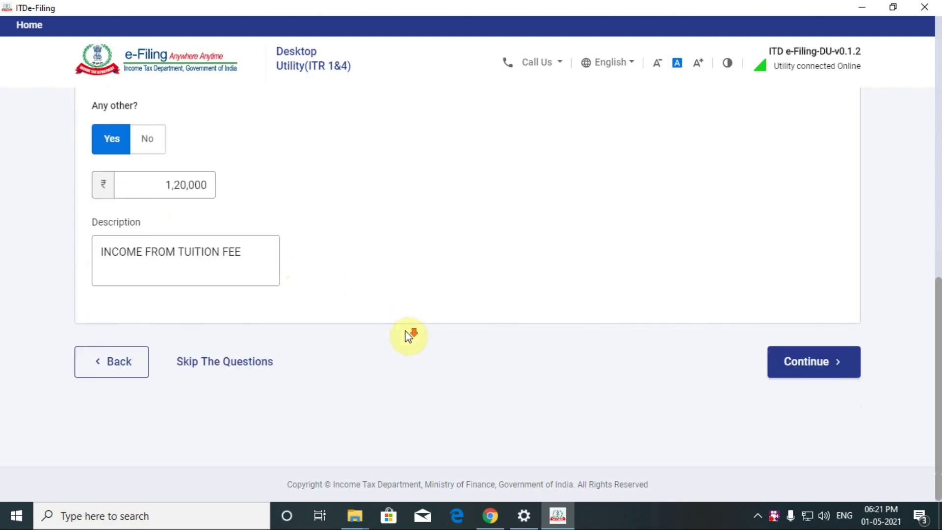
pyautogui.click(799, 361)
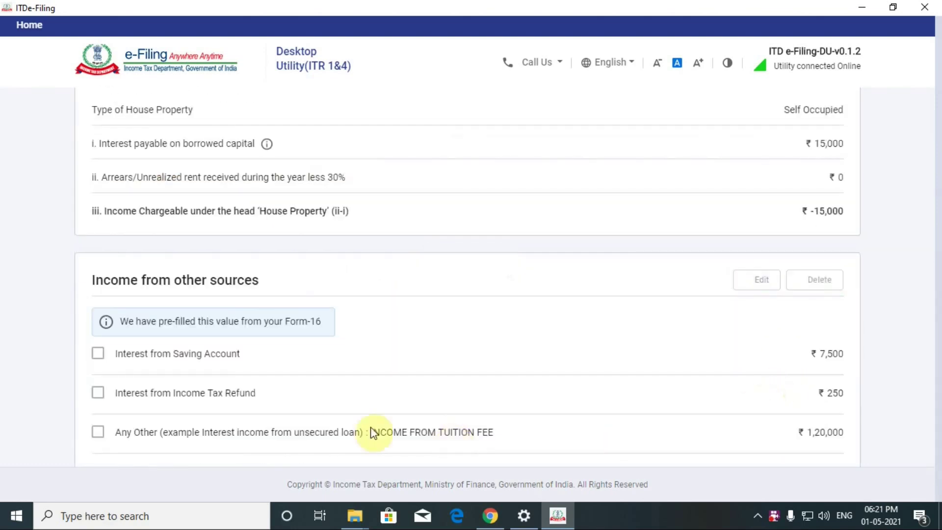
pyautogui.scroll(-7, 350, 410)
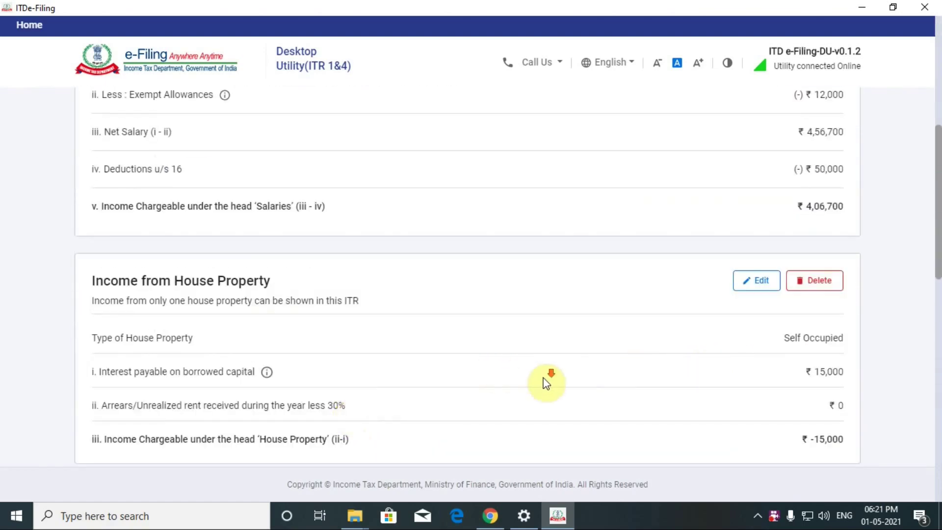
pyautogui.scroll(-4, 544, 382)
pyautogui.scroll(-10, 634, 397)
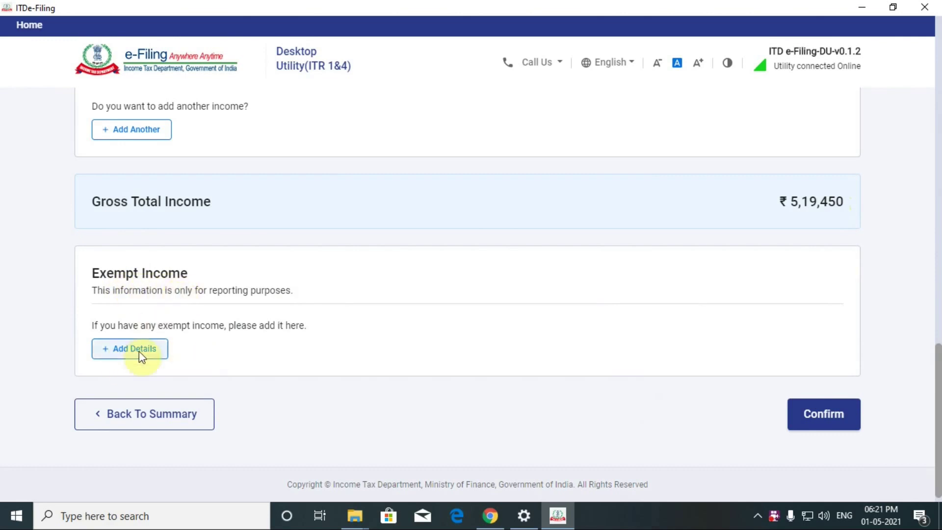
pyautogui.scroll(-1, 357, 370)
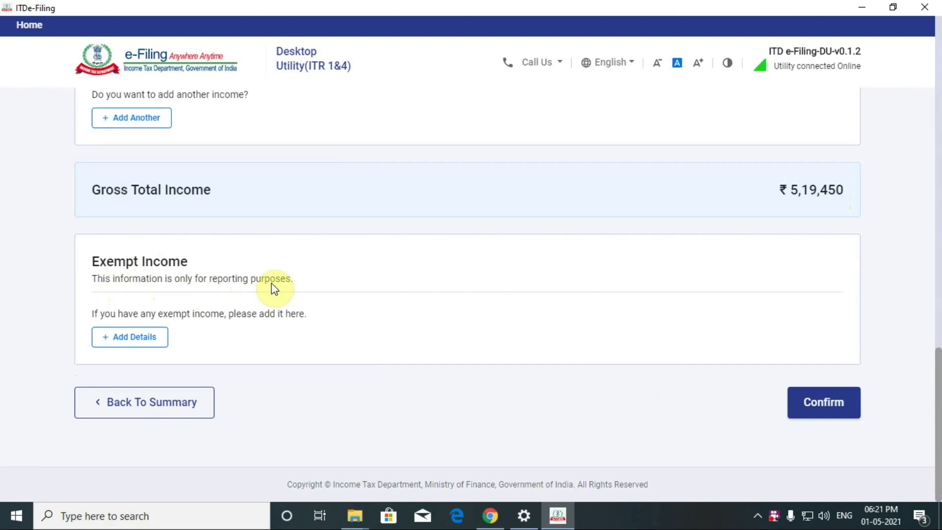
# Start adding exempt income details and choose Any Other as the nature of exempt income.
pyautogui.click(129, 338)
pyautogui.click(138, 231)
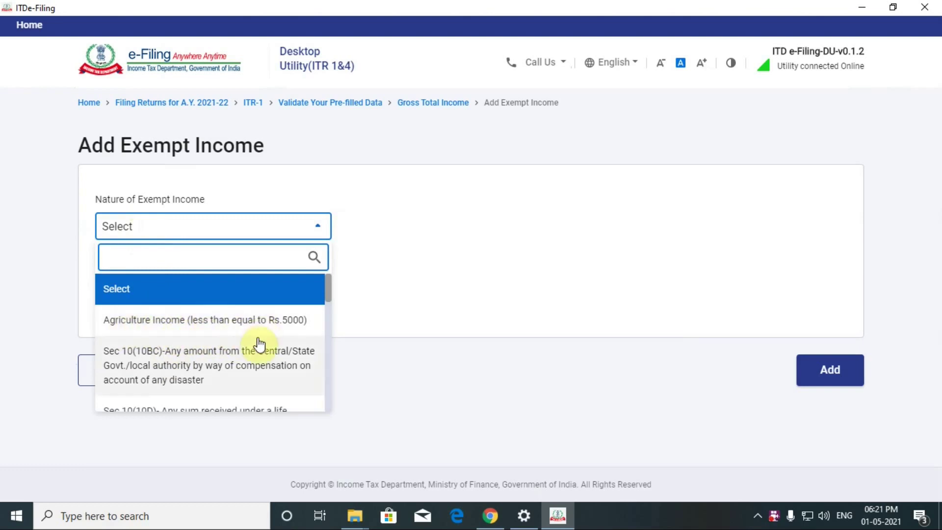
pyautogui.scroll(-5, 282, 333)
pyautogui.scroll(-5, 283, 337)
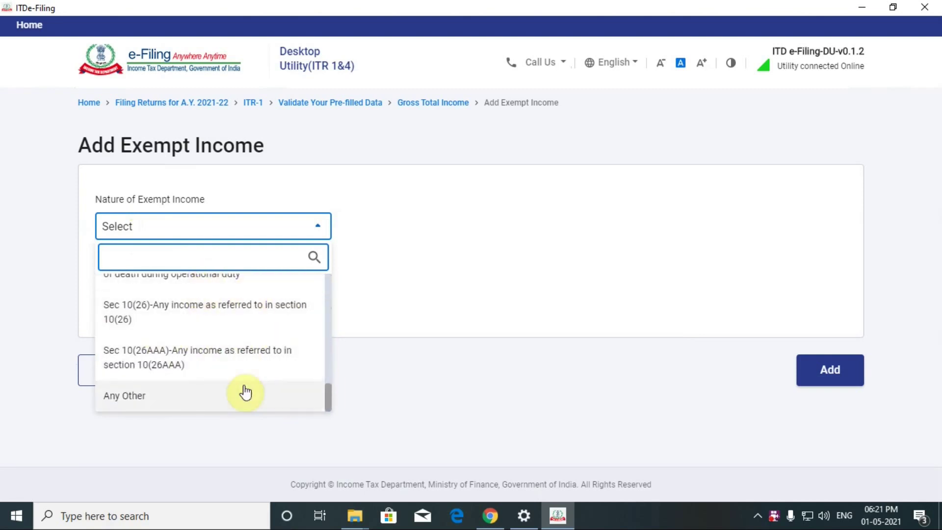
pyautogui.scroll(7, 246, 391)
pyautogui.scroll(-7, 246, 391)
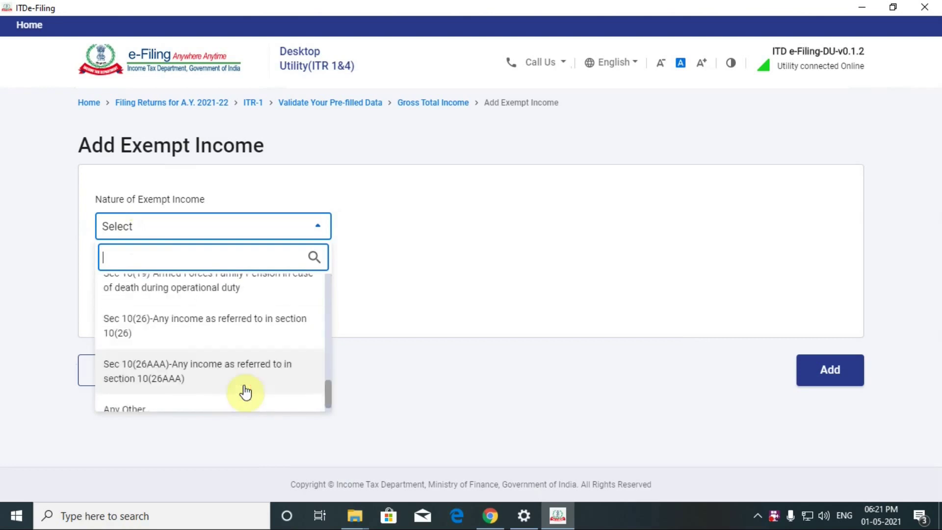
pyautogui.click(150, 401)
# Describe the exempt income as PPF INTEREST, set its amount to 20,200 and add it to the return.
pyautogui.click(159, 299)
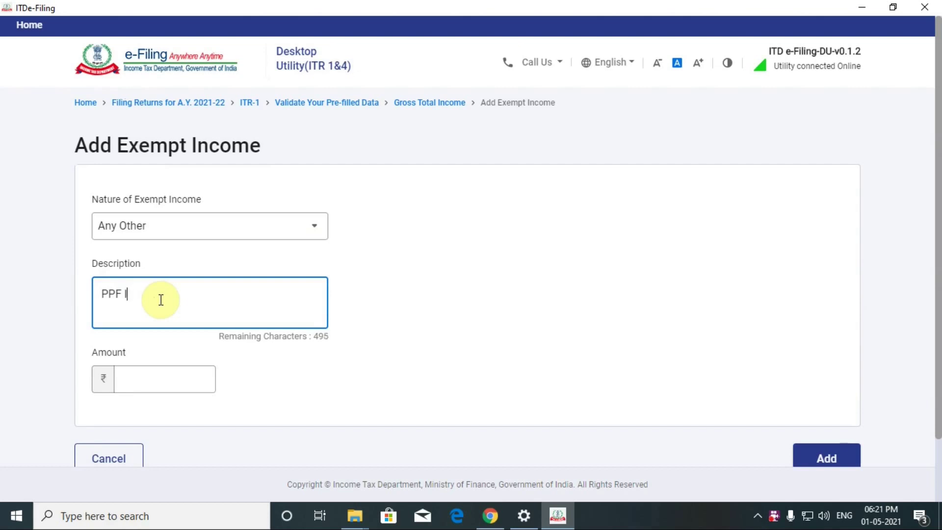
pyautogui.click(143, 383)
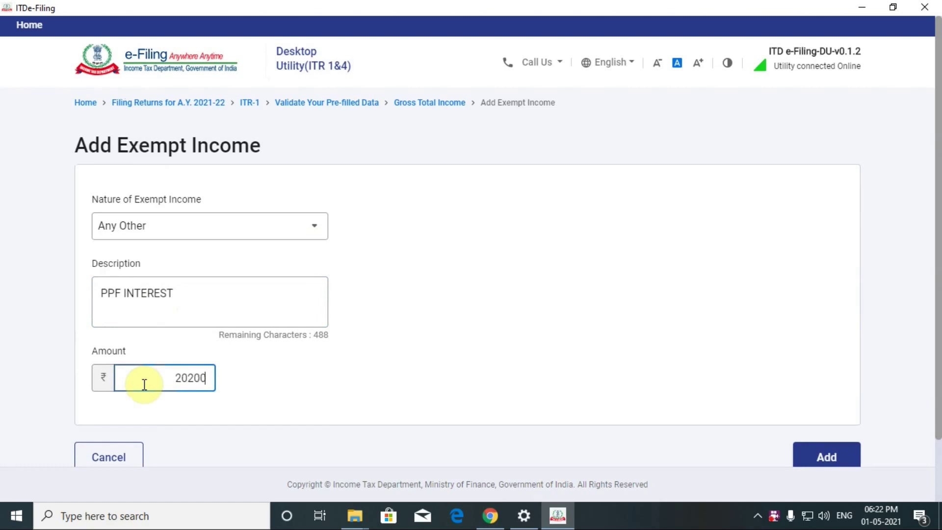
pyautogui.click(427, 367)
pyautogui.scroll(-3, 432, 373)
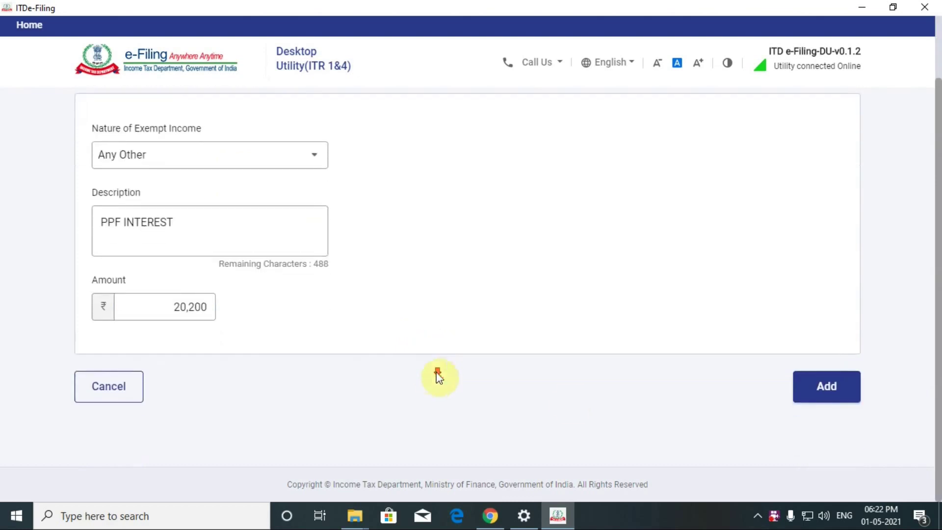
pyautogui.click(831, 389)
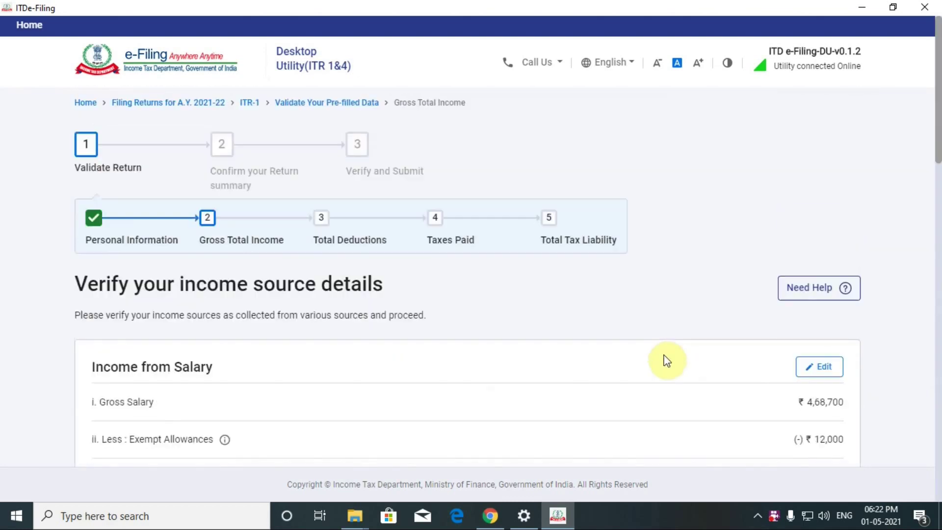
# Check the Gross Total Income and the exempt income entry, and confirm the income source details.
pyautogui.scroll(-10, 607, 375)
pyautogui.scroll(-10, 610, 388)
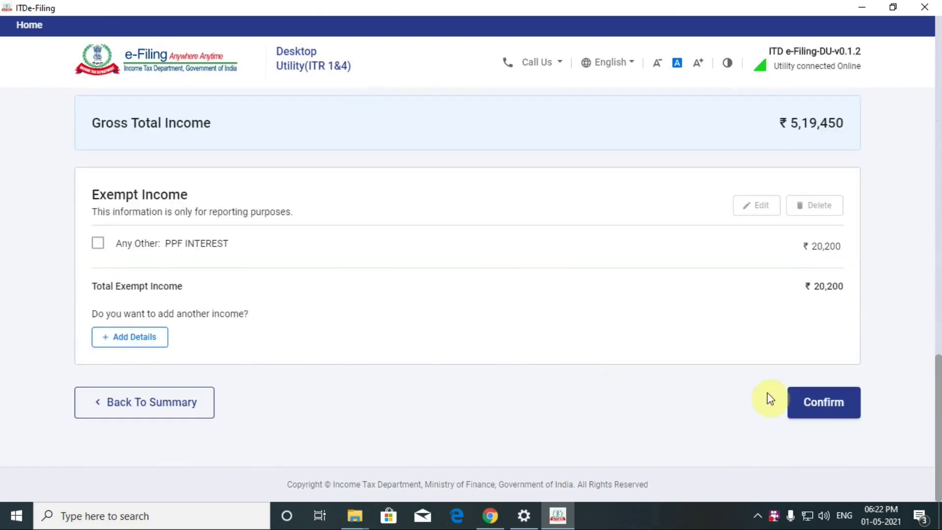
pyautogui.scroll(3, 435, 395)
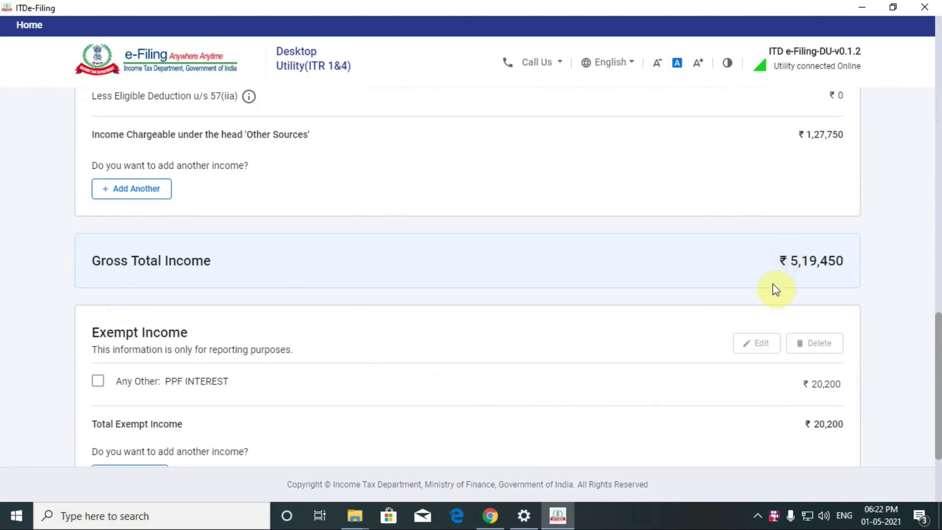
pyautogui.scroll(-3, 772, 293)
pyautogui.click(813, 407)
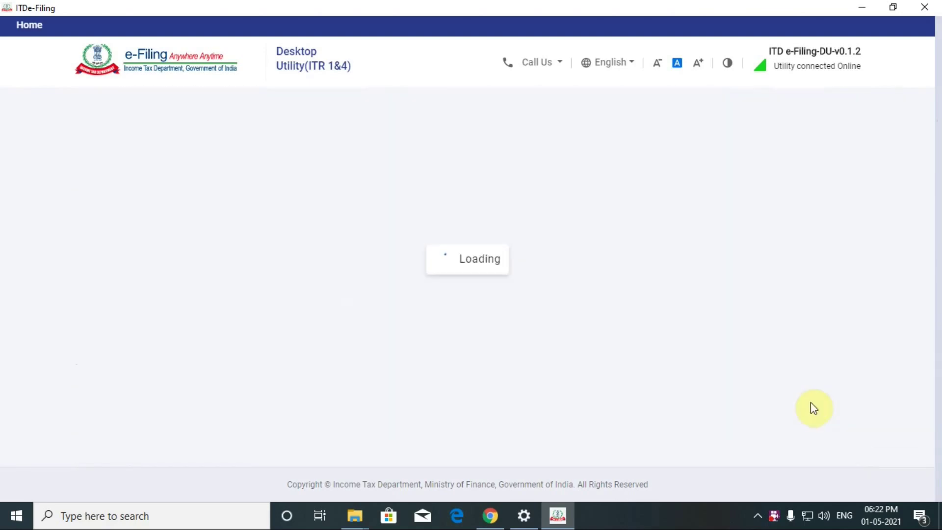
# Open the Total Deductions section from the return summary and review the eligible deductions offered for claiming.
pyautogui.scroll(-6, 313, 339)
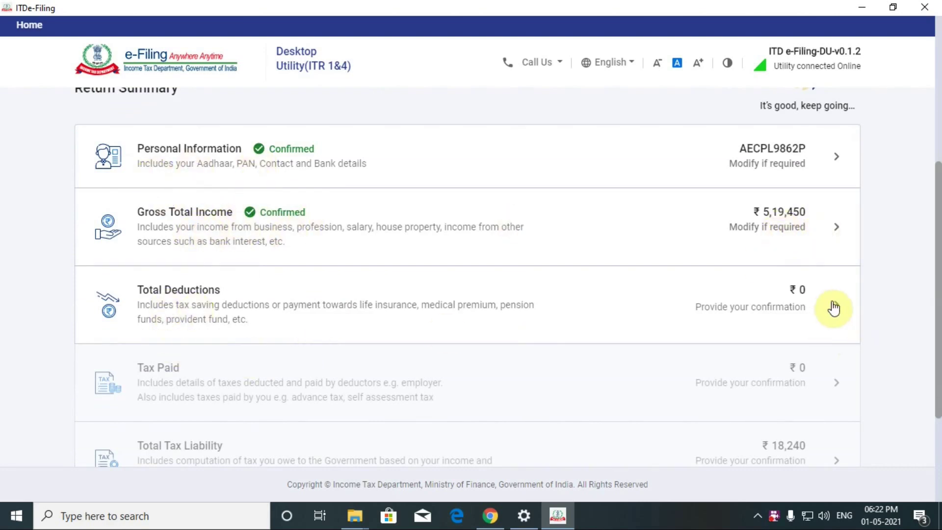
pyautogui.click(835, 306)
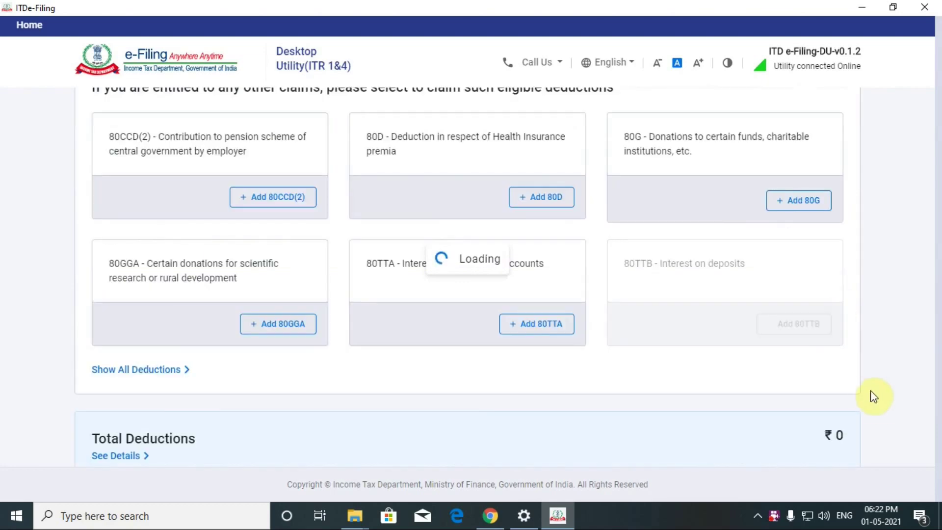
pyautogui.scroll(-3, 469, 386)
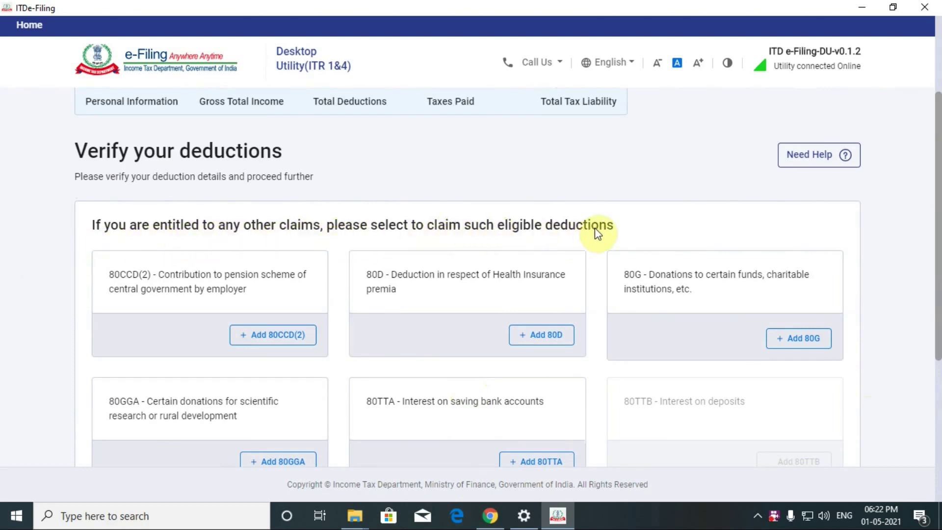
pyautogui.scroll(-3, 466, 320)
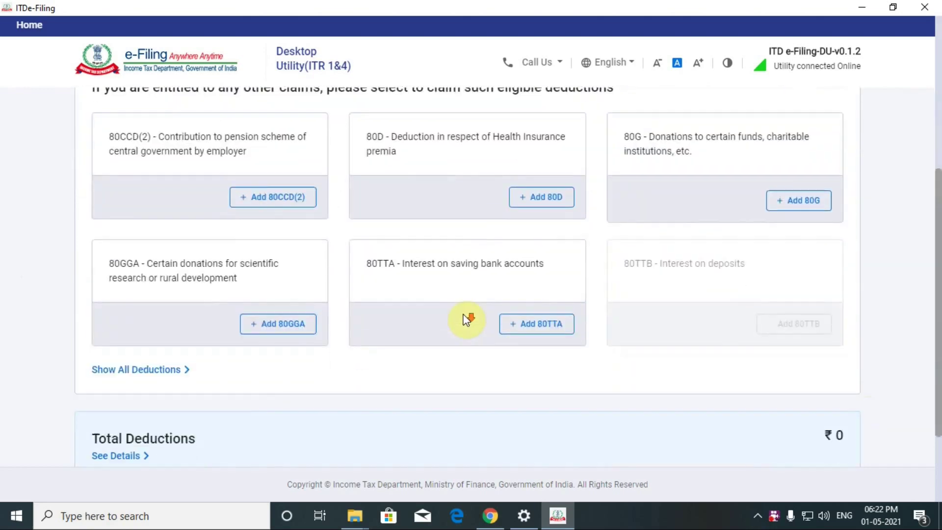
pyautogui.scroll(6, 466, 320)
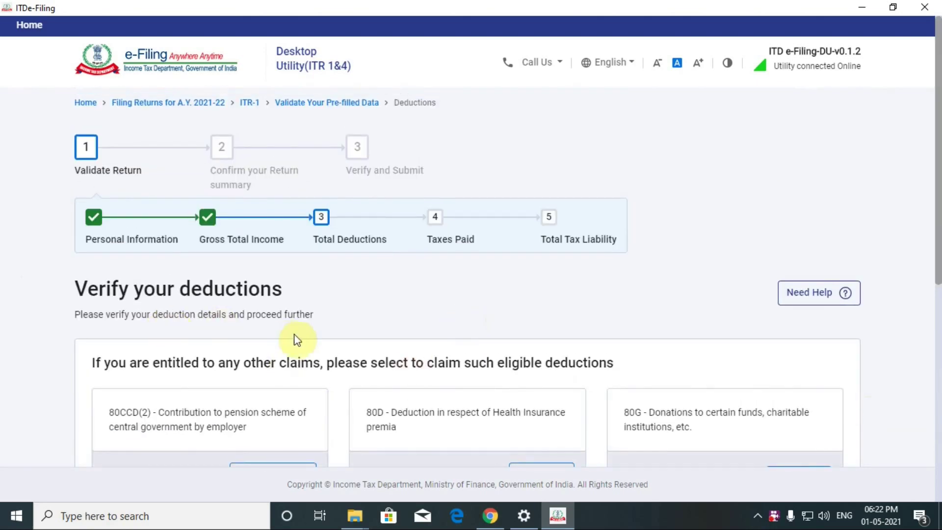
pyautogui.scroll(-1, 295, 345)
pyautogui.scroll(-1, 296, 345)
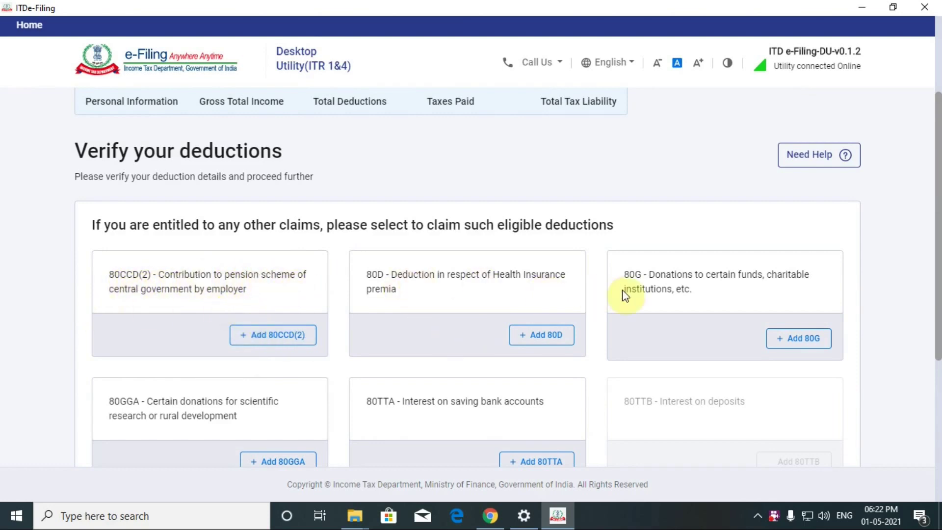
pyautogui.scroll(-4, 593, 319)
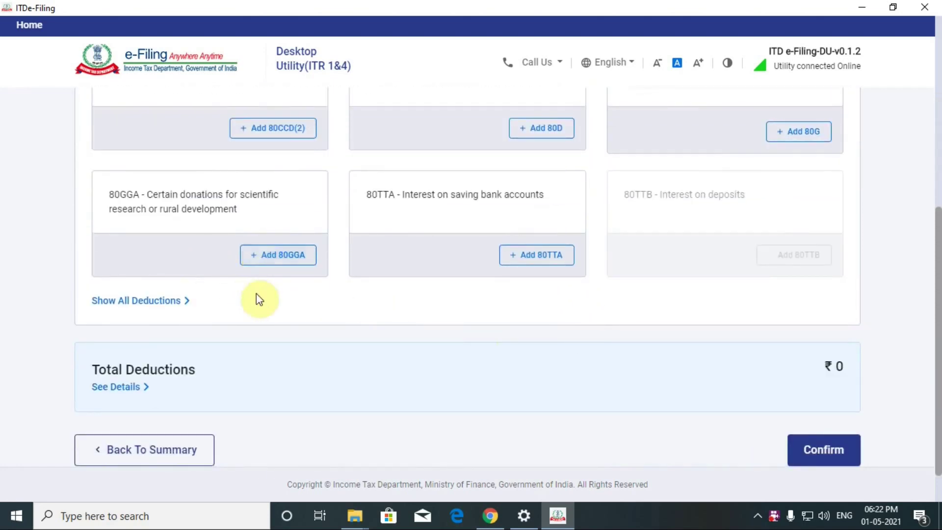
# Show the full list of deductions and select 80C for life insurance premia and provident fund contributions.
pyautogui.click(167, 301)
pyautogui.scroll(-3, 290, 383)
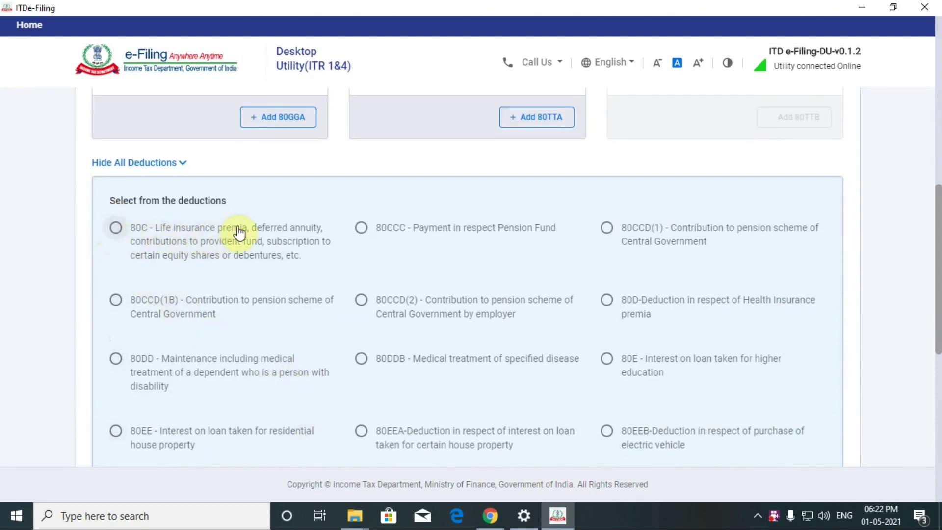
pyautogui.click(116, 231)
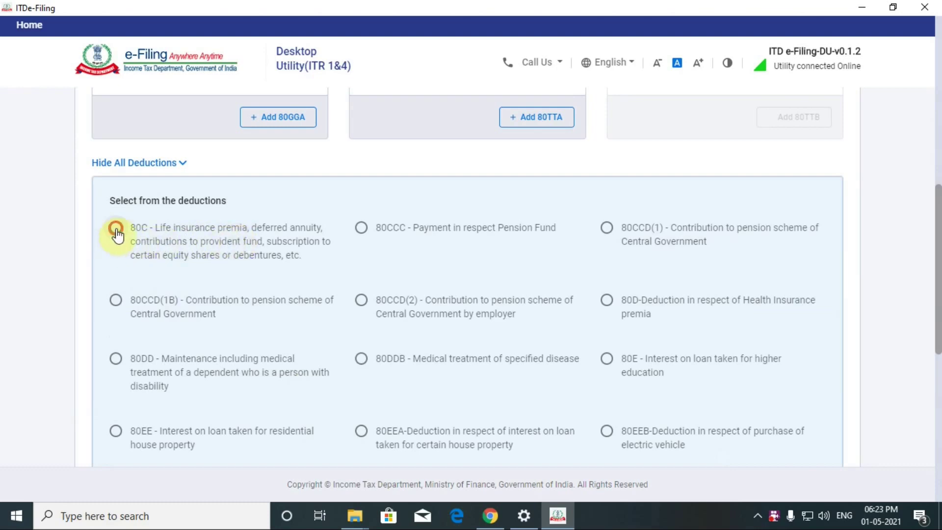
# Examine the complete list of deduction sections, from 80C through 80U, for other claims that may apply.
pyautogui.scroll(-7, 405, 321)
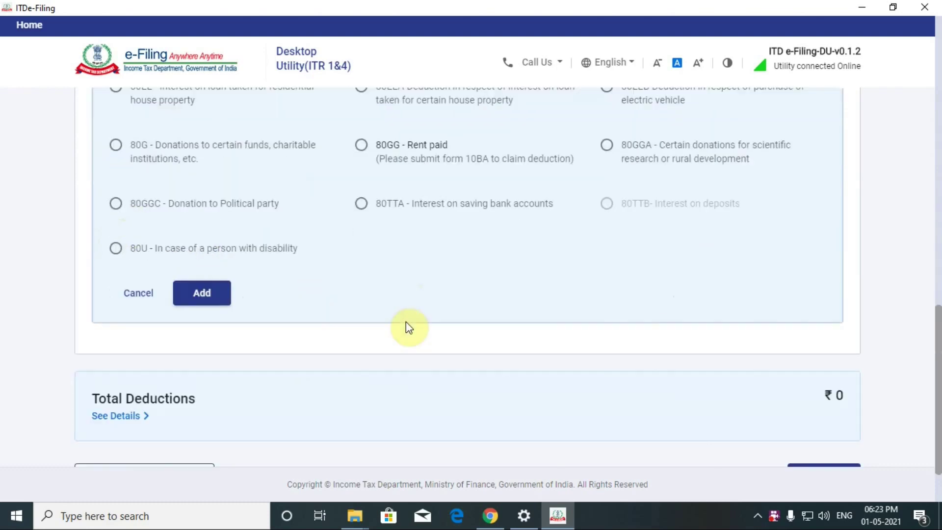
pyautogui.scroll(6, 316, 333)
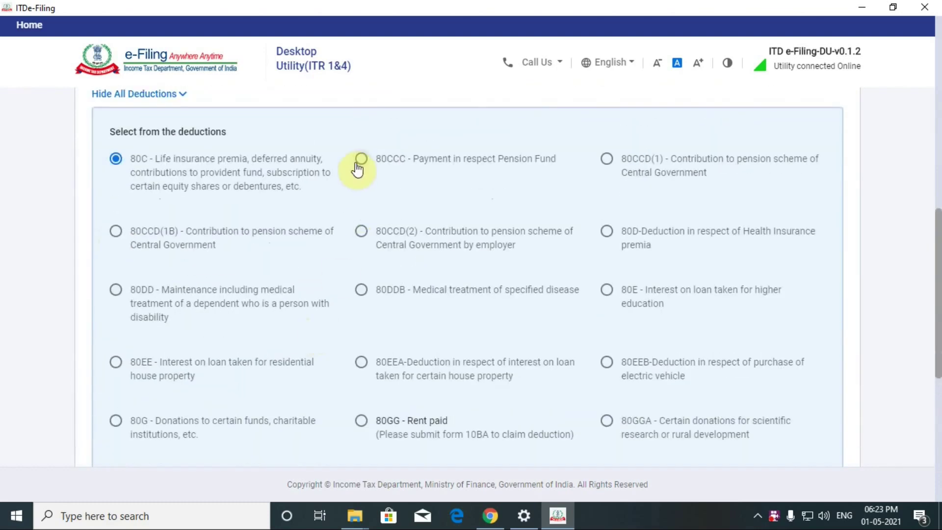
pyautogui.scroll(4, 346, 244)
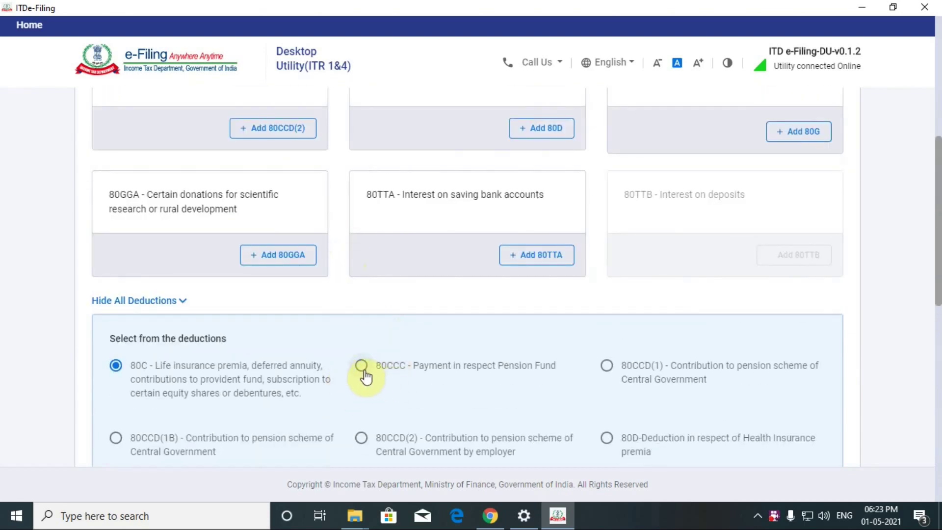
pyautogui.scroll(-4, 493, 391)
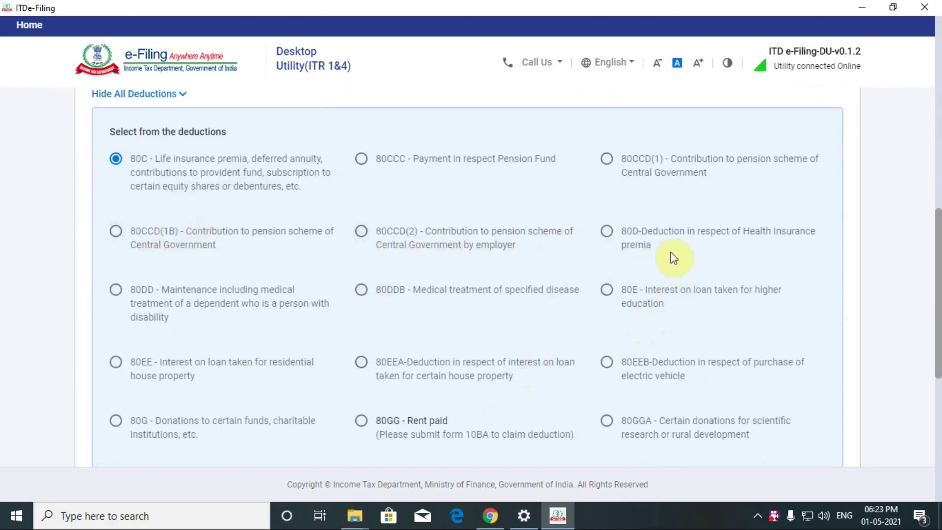
pyautogui.scroll(-4, 458, 370)
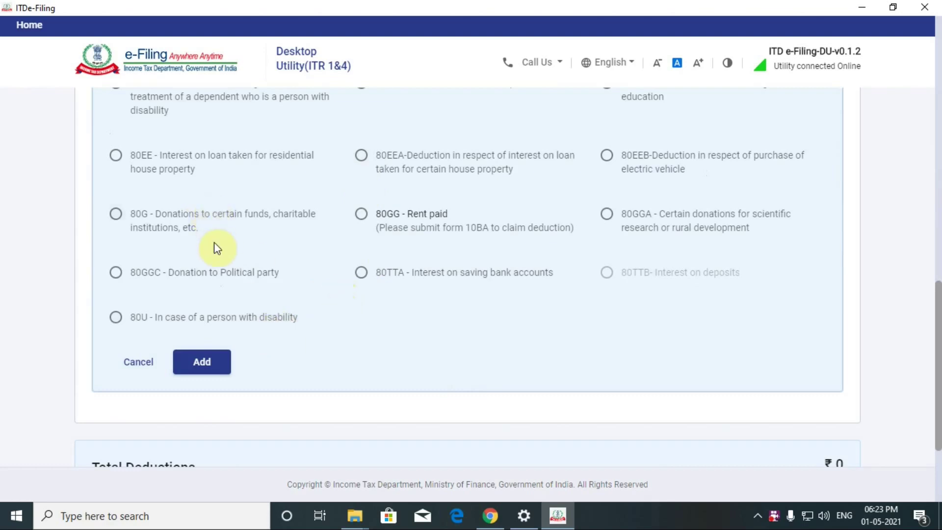
pyautogui.scroll(4, 217, 244)
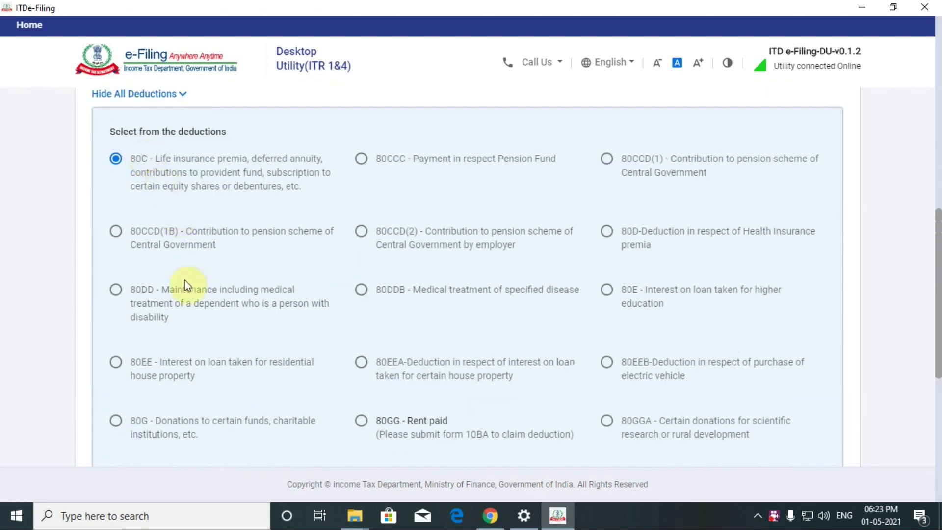
pyautogui.scroll(-5, 186, 270)
pyautogui.scroll(-1, 383, 318)
pyautogui.scroll(-1, 383, 318)
# Add an 80C deduction of 6,200 and confirm the Total Deductions section.
pyautogui.click(210, 218)
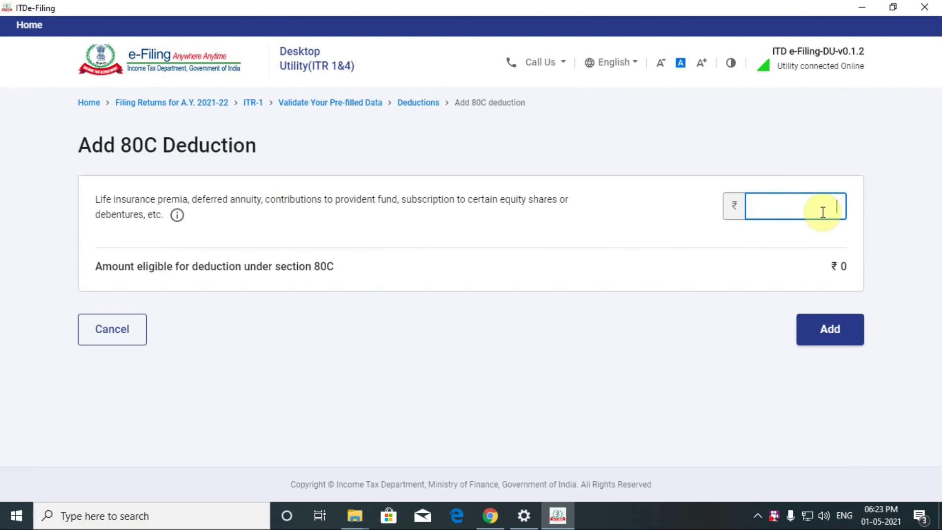
pyautogui.click(683, 223)
pyautogui.scroll(-1, 578, 382)
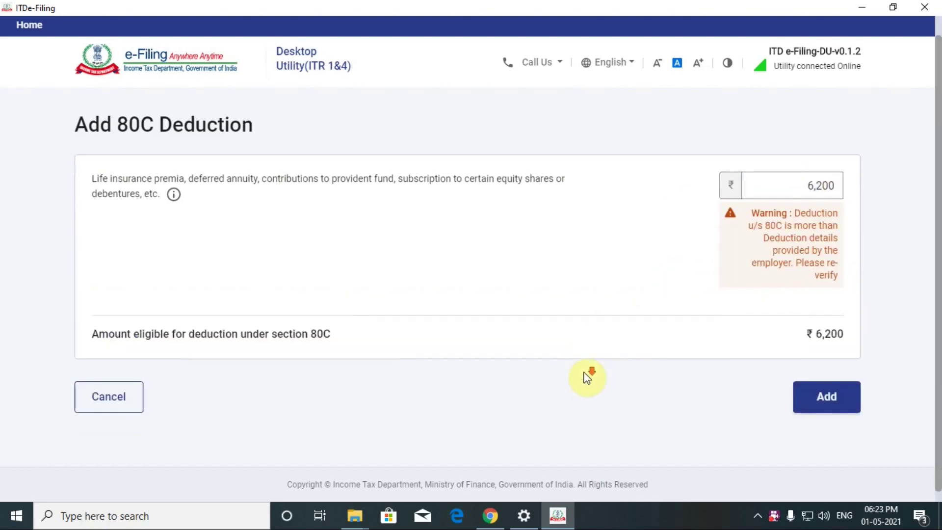
pyautogui.click(818, 392)
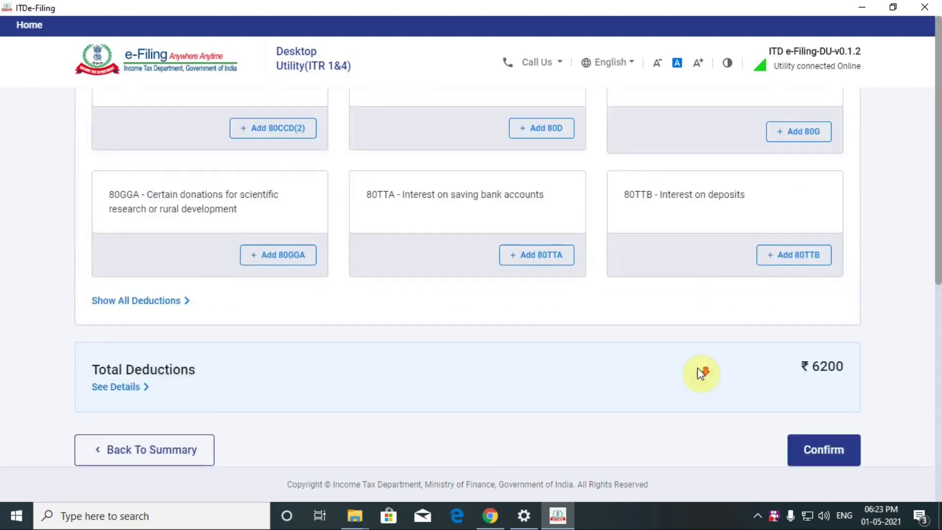
pyautogui.scroll(-10, 700, 374)
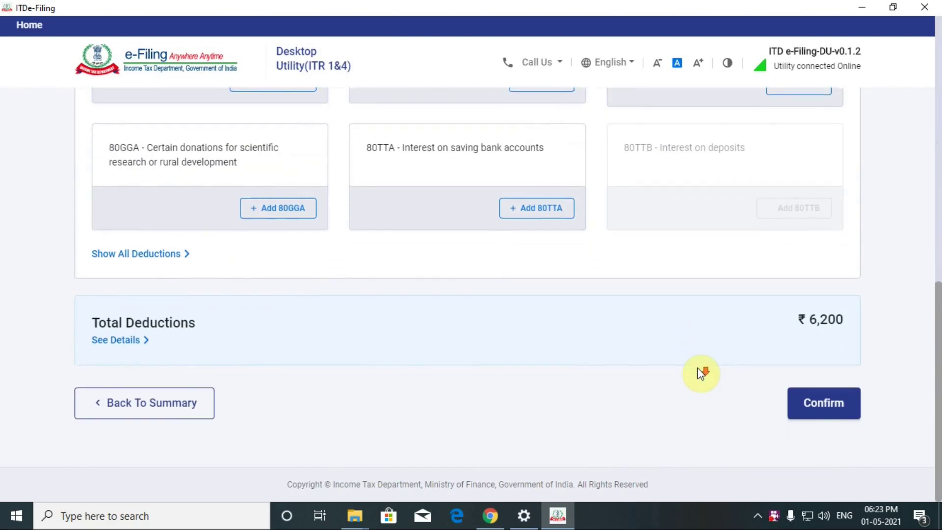
pyautogui.click(813, 410)
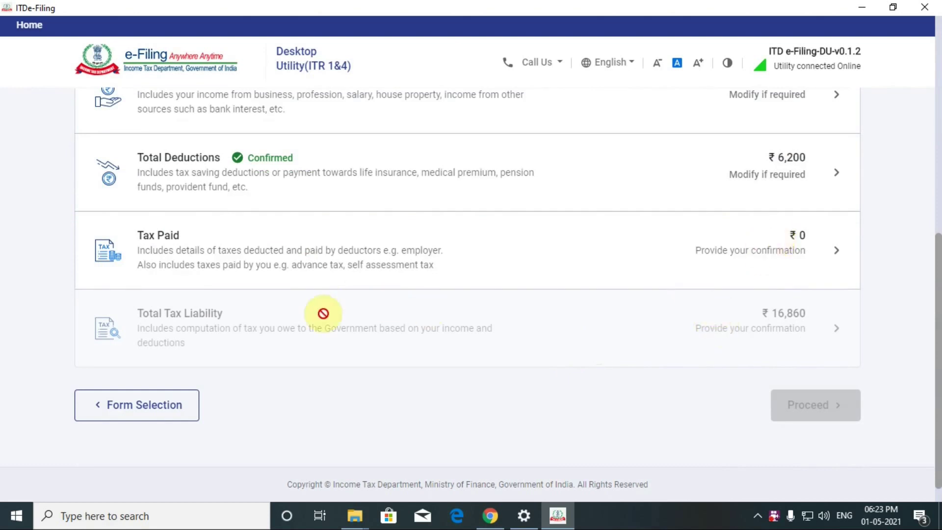
# Open the Tax Paid section from the return summary and review its TDS, Form 16C, TCS and advance tax entries.
pyautogui.scroll(3, 597, 297)
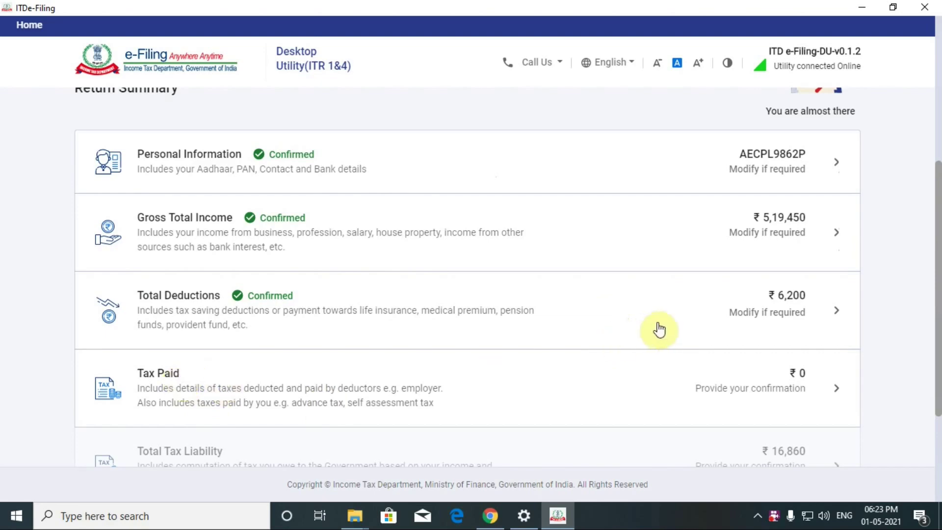
pyautogui.scroll(3, 700, 305)
pyautogui.scroll(-4, 721, 354)
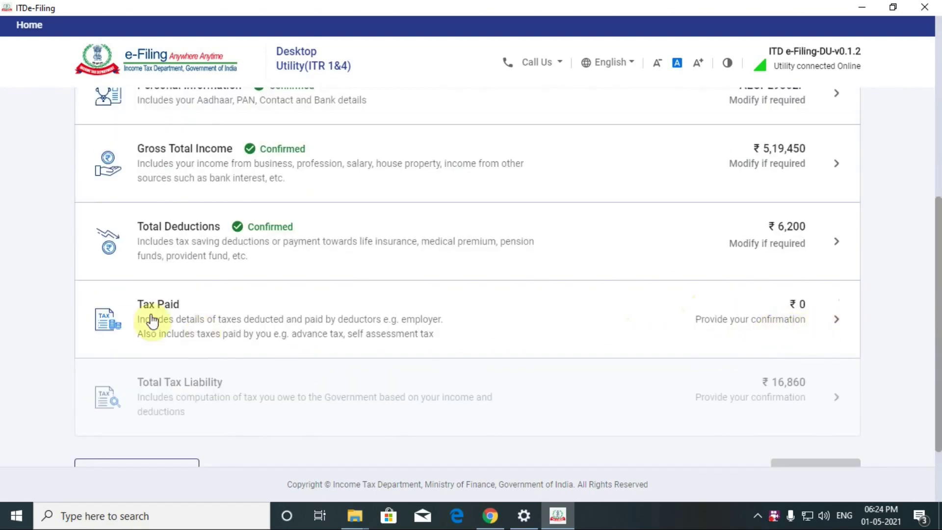
pyautogui.click(836, 322)
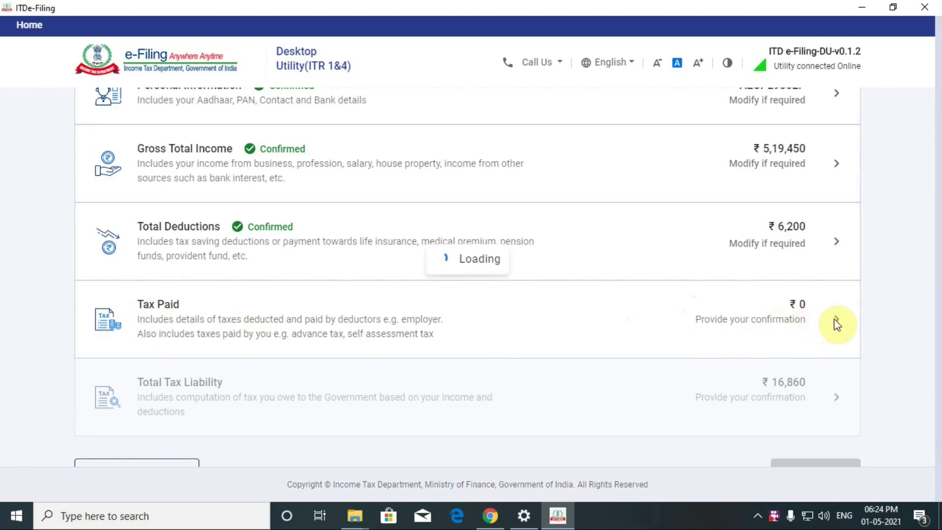
pyautogui.scroll(-5, 817, 360)
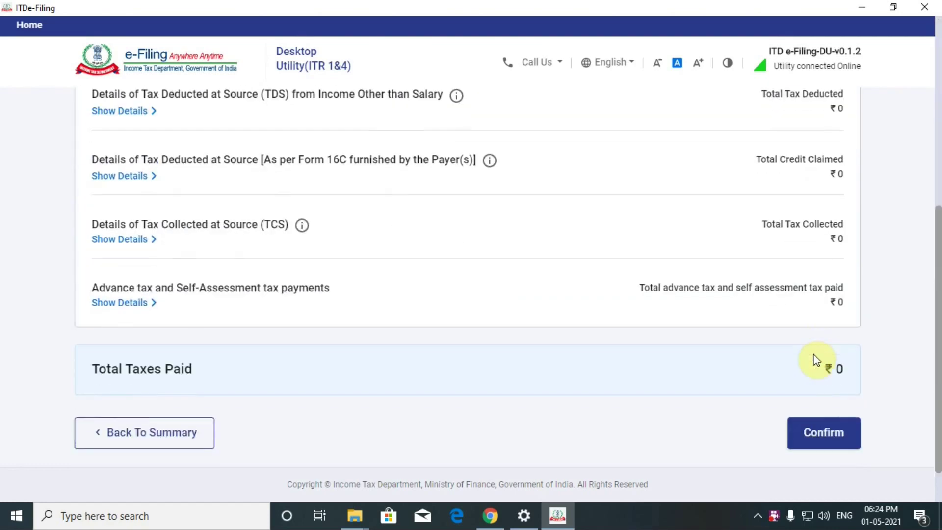
pyautogui.scroll(3, 263, 245)
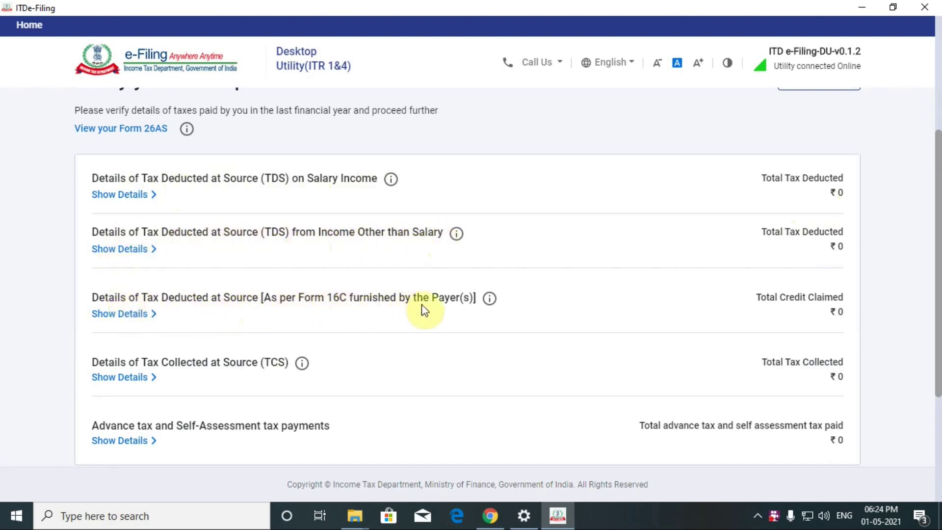
pyautogui.scroll(-1, 261, 396)
pyautogui.scroll(-2, 261, 396)
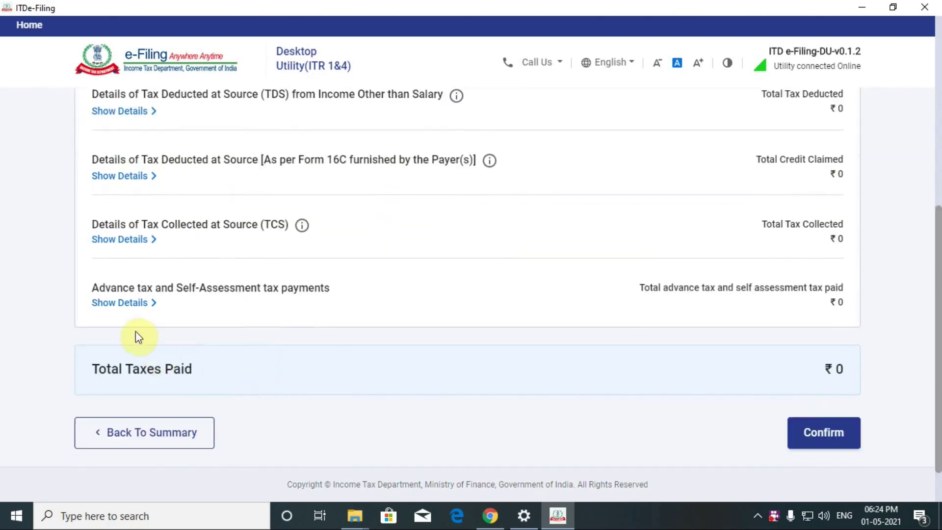
# Show the details of TDS from income other than salary and confirm the Tax Paid section.
pyautogui.scroll(5, 219, 395)
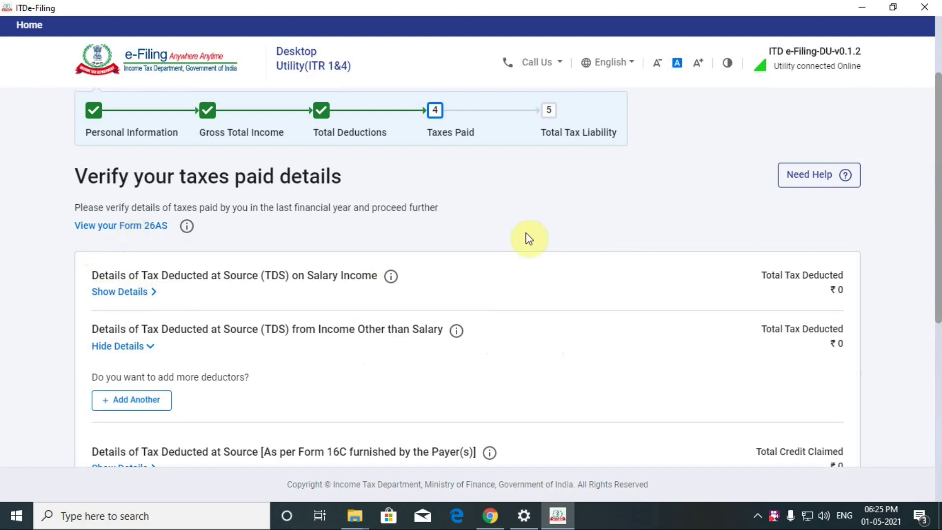
pyautogui.scroll(-7, 663, 308)
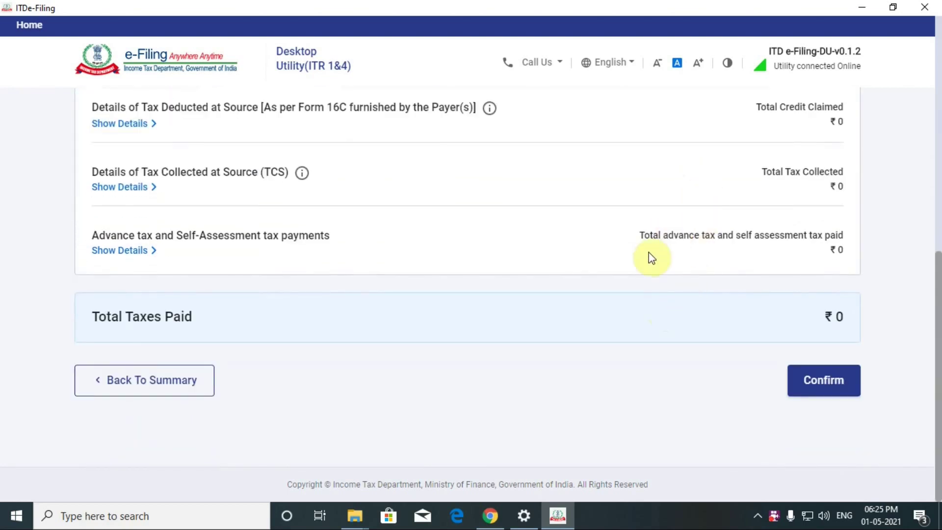
pyautogui.click(822, 385)
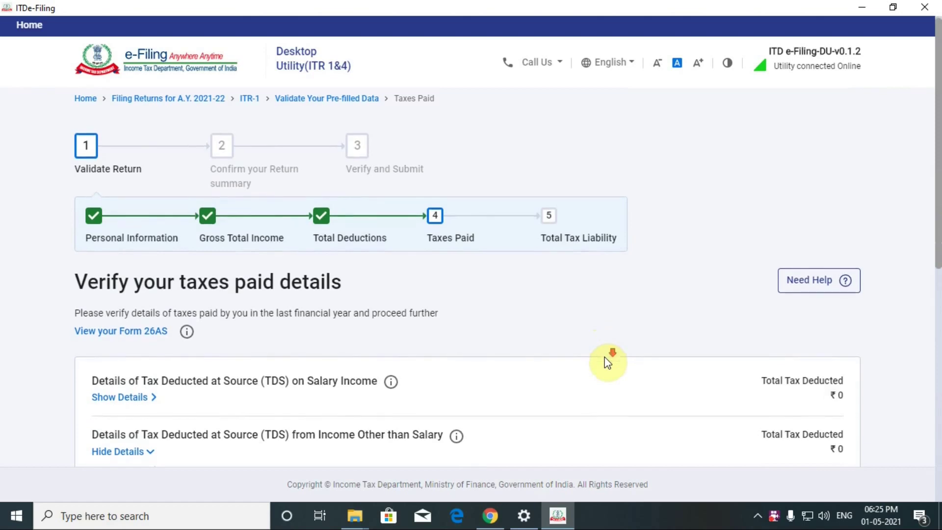
pyautogui.scroll(-9, 607, 363)
pyautogui.click(829, 384)
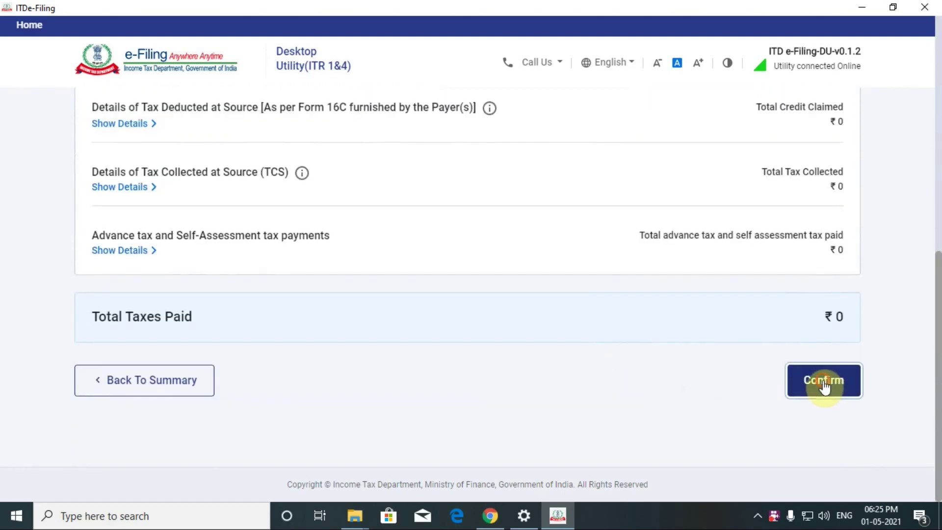
# Examine the return summary, comparing gross total income, total deductions, tax paid and total tax liability.
pyautogui.scroll(-3, 626, 354)
pyautogui.scroll(-6, 625, 354)
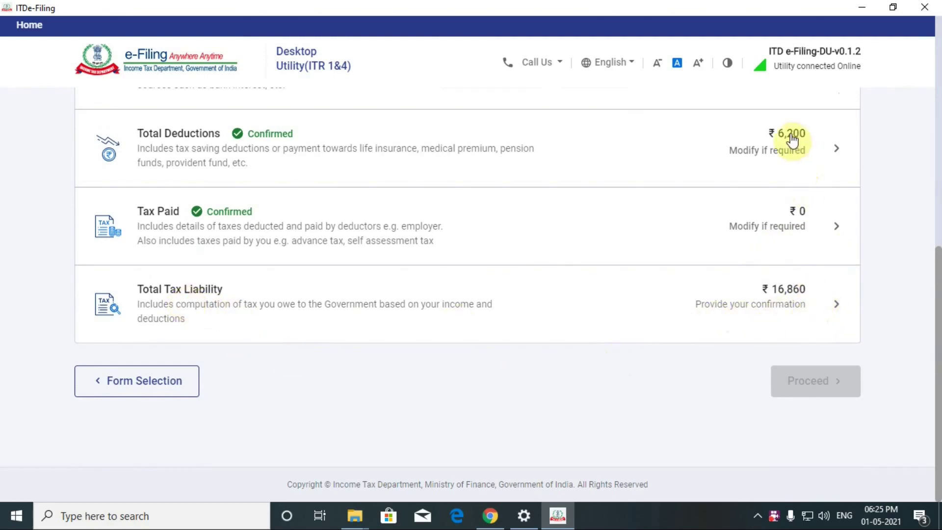
pyautogui.scroll(4, 803, 338)
pyautogui.scroll(-1, 815, 319)
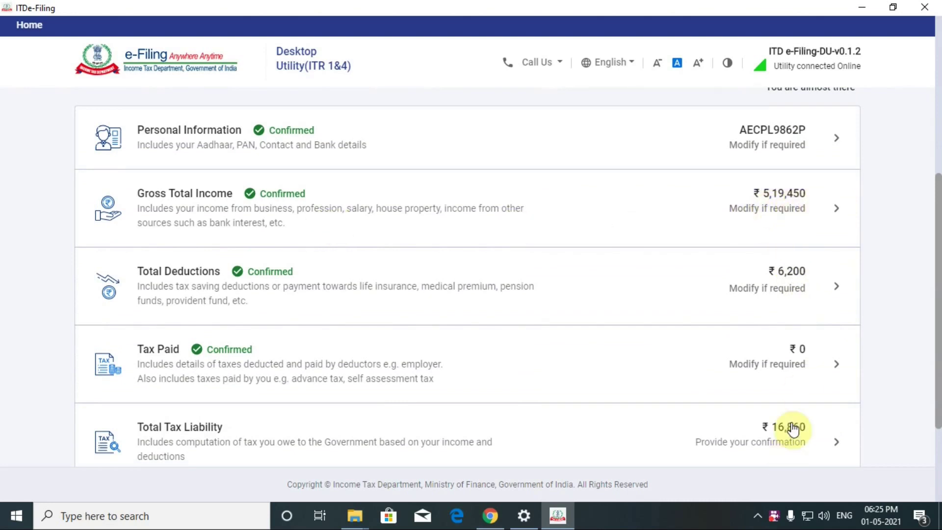
pyautogui.scroll(-1, 809, 371)
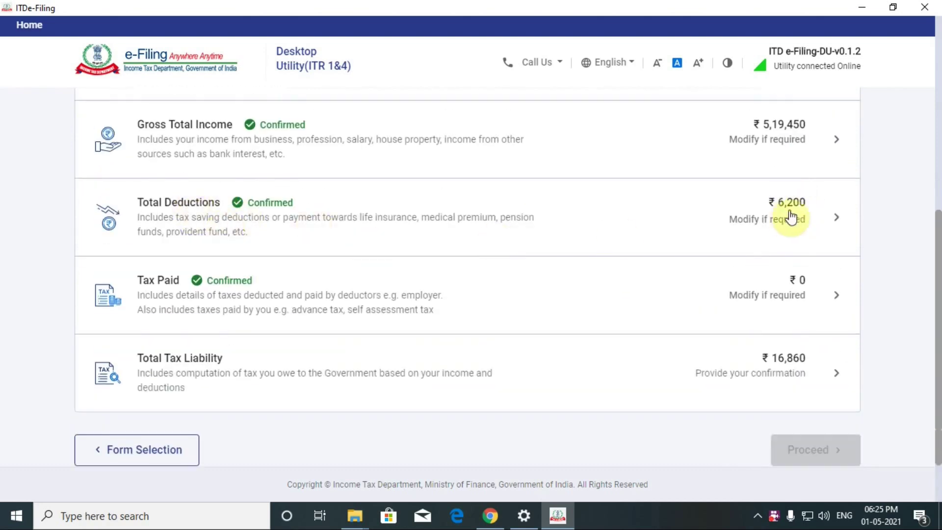
pyautogui.scroll(1, 784, 191)
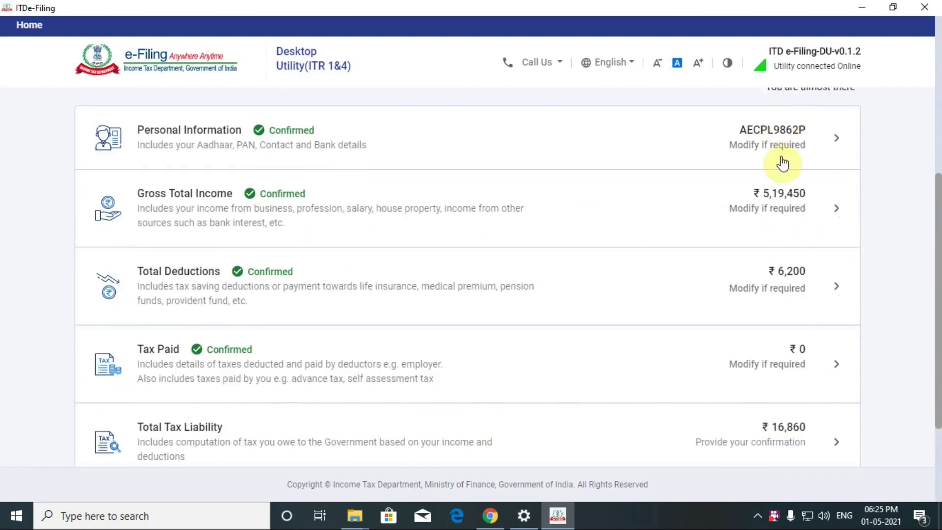
pyautogui.scroll(-2, 801, 357)
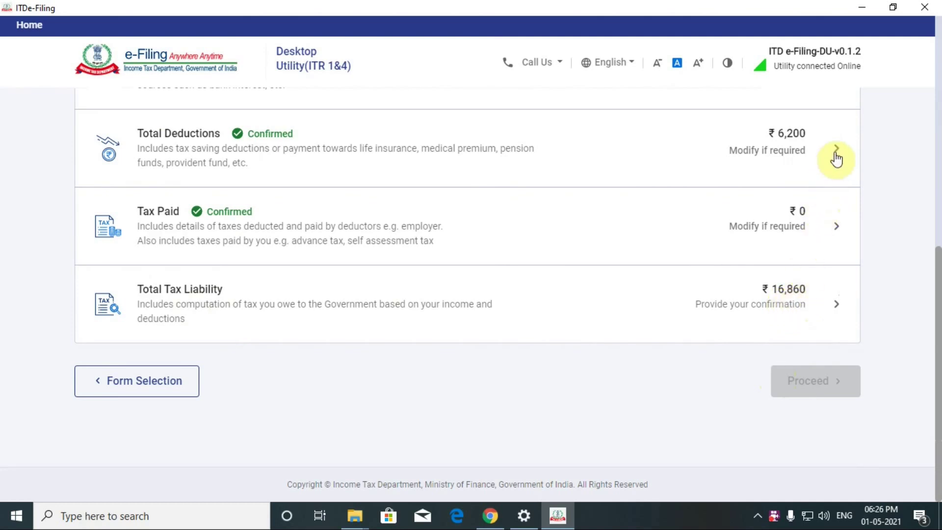
pyautogui.scroll(3, 832, 177)
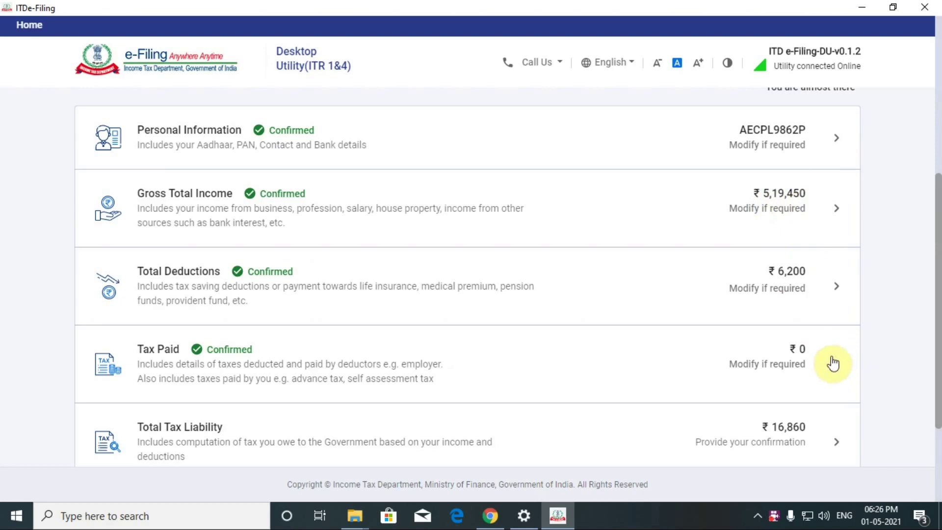
# Change the 80C deduction to 26,200 in the Total Deductions section, save it and confirm the section.
pyautogui.click(836, 283)
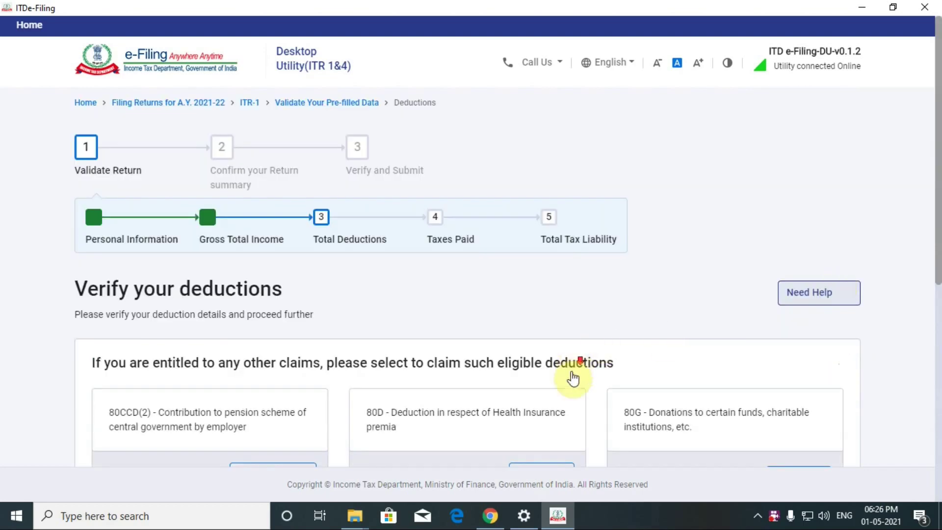
pyautogui.scroll(-5, 453, 400)
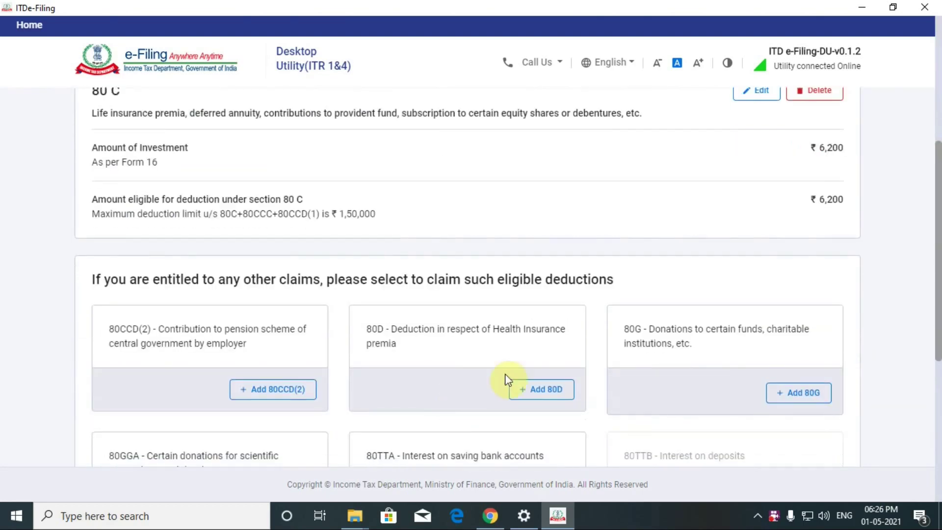
pyautogui.click(757, 91)
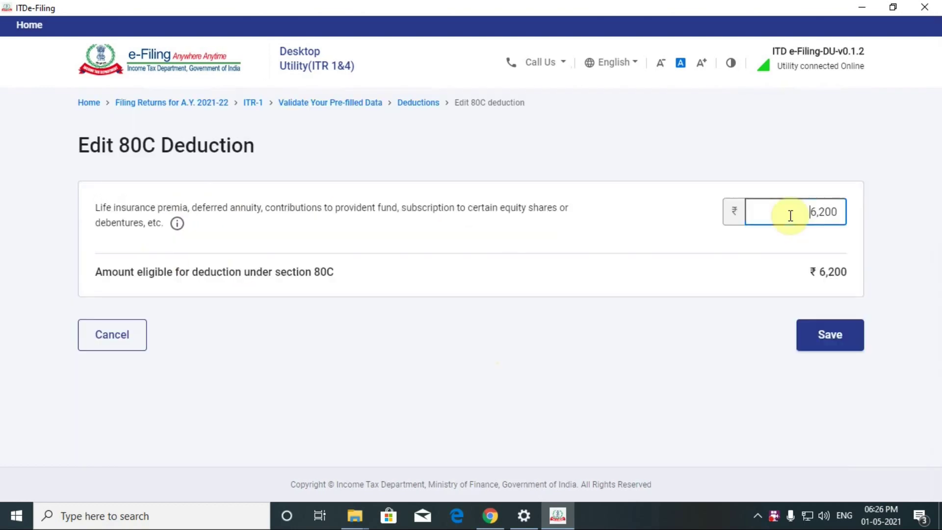
pyautogui.click(827, 338)
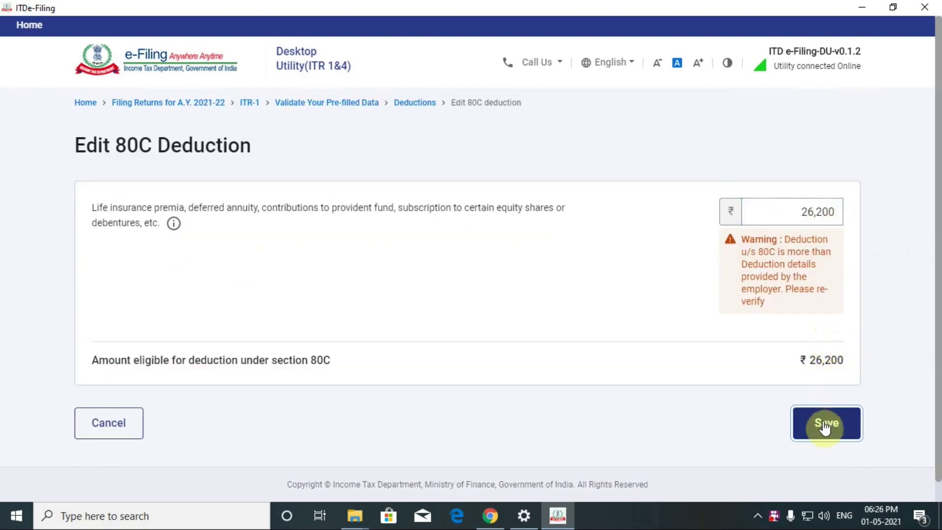
pyautogui.click(825, 425)
pyautogui.scroll(-7, 710, 416)
pyautogui.scroll(-5, 710, 417)
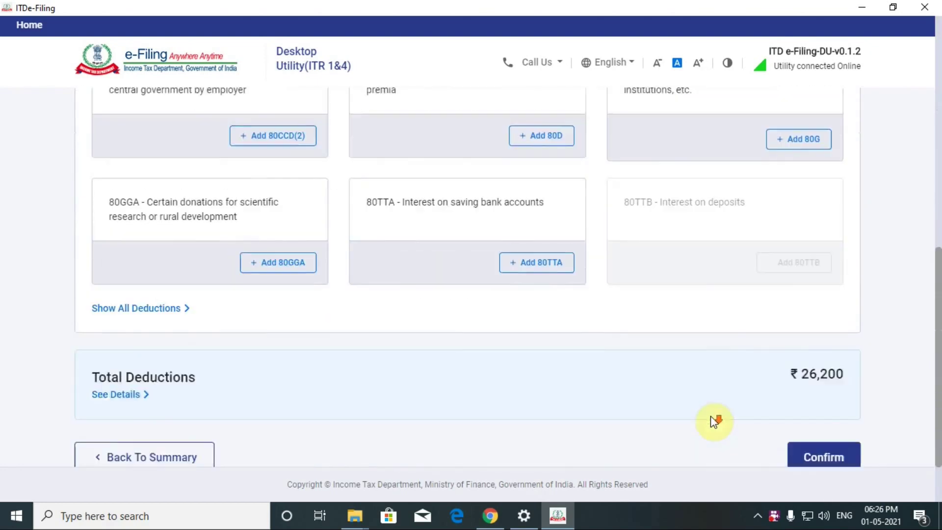
pyautogui.click(810, 405)
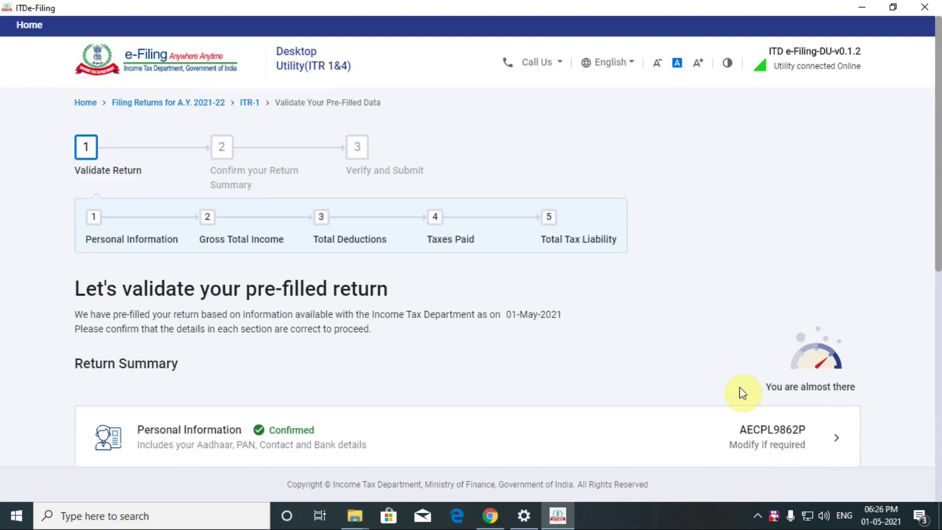
# Check the updated return summary, open the Total Tax Liability section and confirm its computation.
pyautogui.scroll(-10, 739, 393)
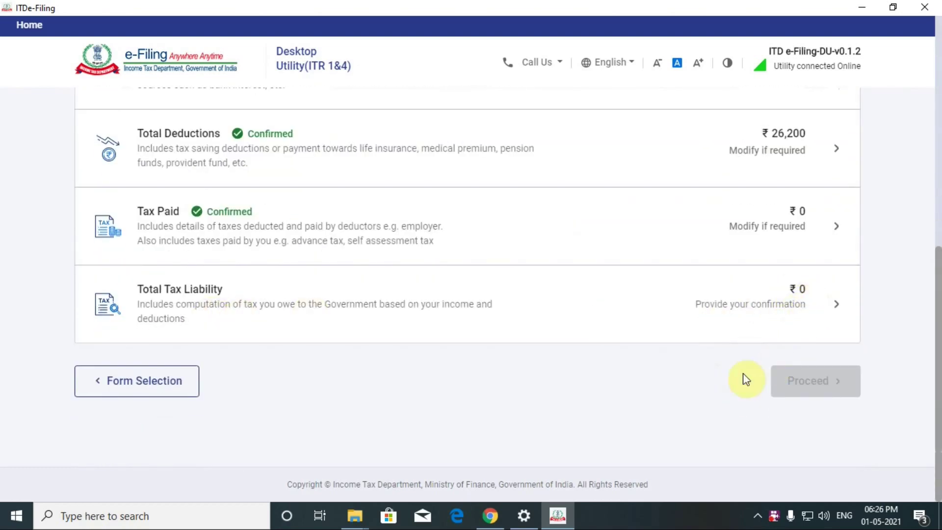
pyautogui.scroll(5, 387, 417)
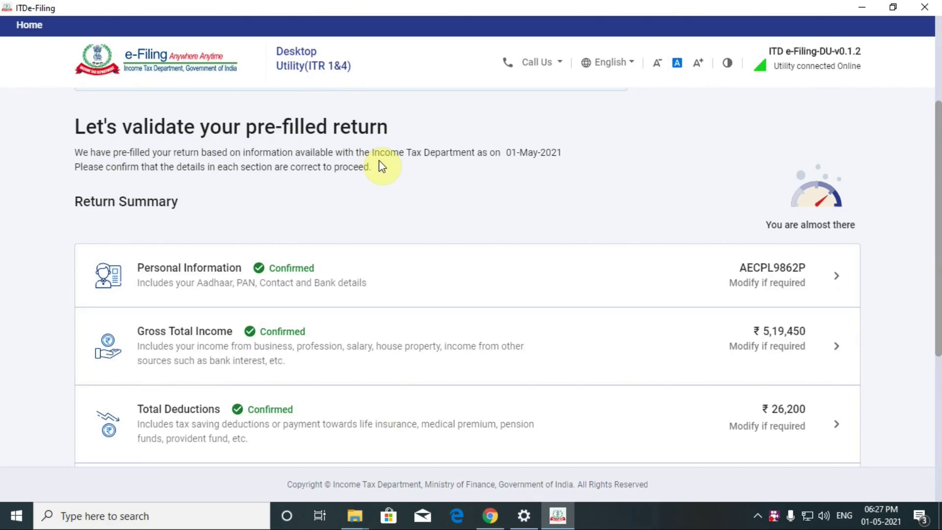
pyautogui.scroll(-5, 419, 344)
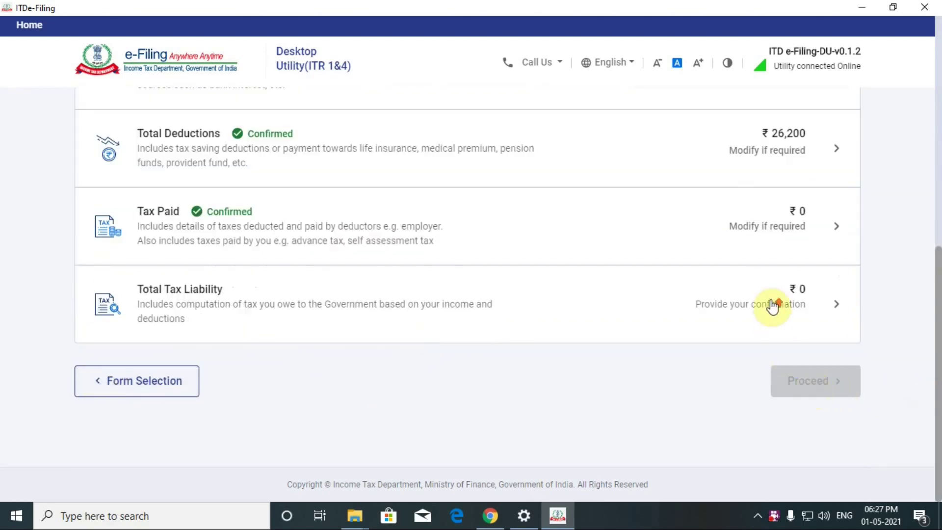
pyautogui.scroll(5, 790, 314)
pyautogui.scroll(-5, 816, 316)
pyautogui.click(834, 316)
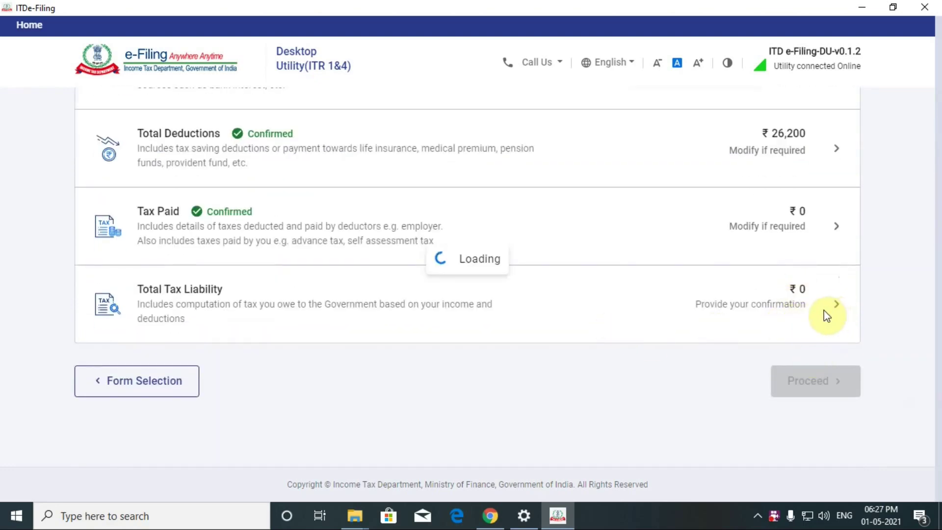
pyautogui.scroll(-15, 808, 332)
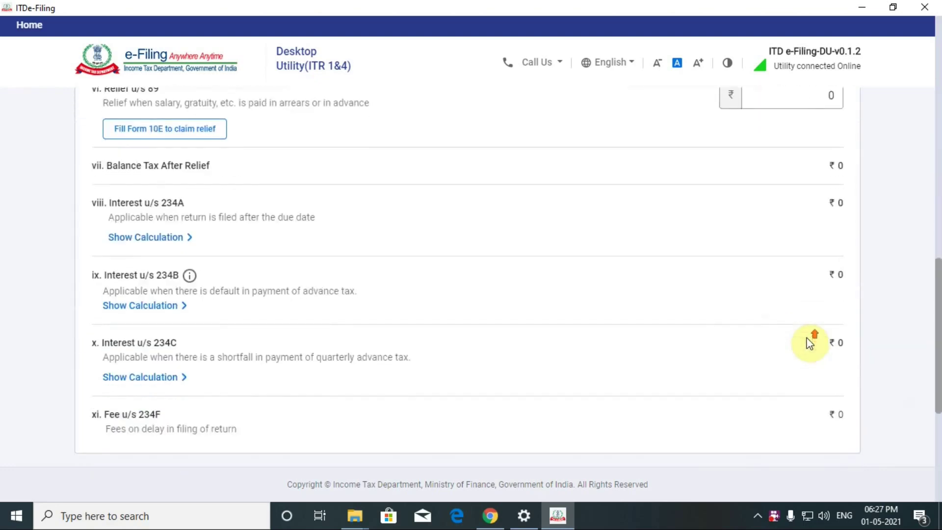
pyautogui.scroll(-1, 809, 344)
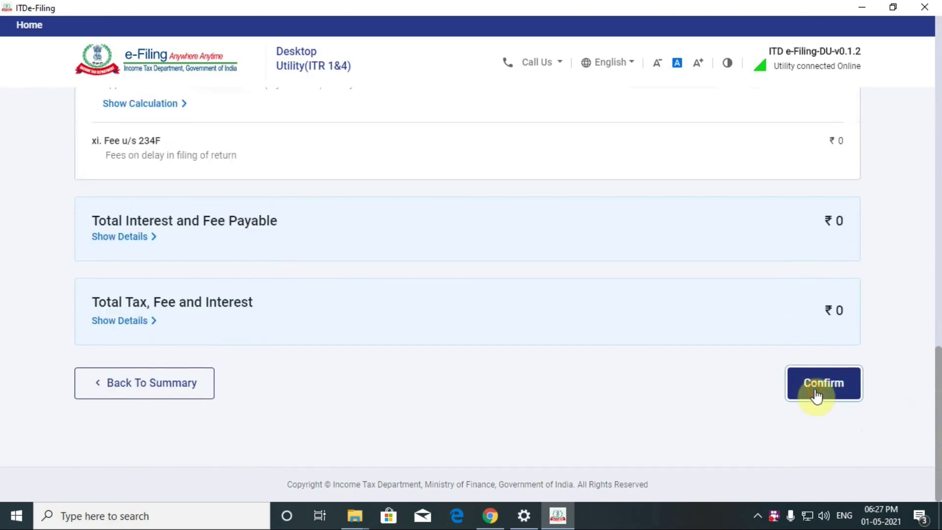
pyautogui.click(814, 390)
# Check that every section of the return summary is confirmed and proceed to the tax payable calculation.
pyautogui.scroll(-5, 782, 378)
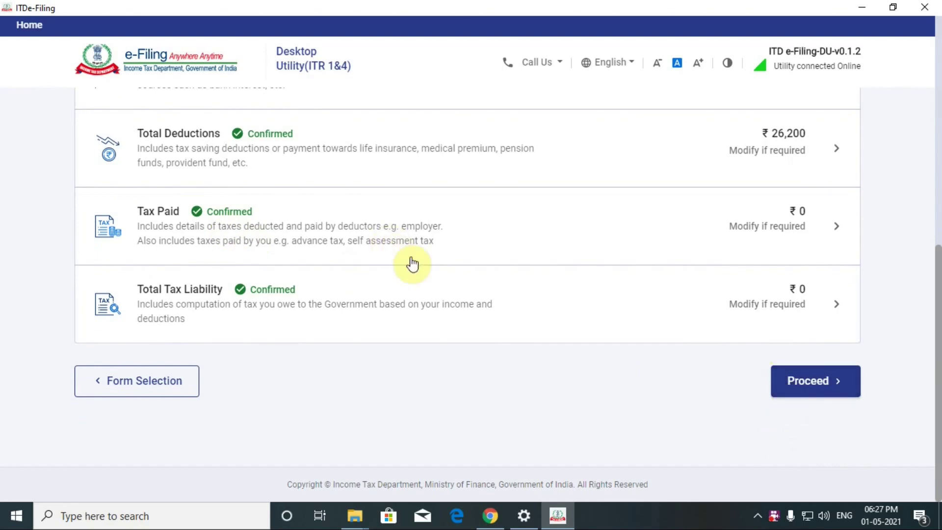
pyautogui.scroll(3, 412, 268)
pyautogui.scroll(1, 412, 267)
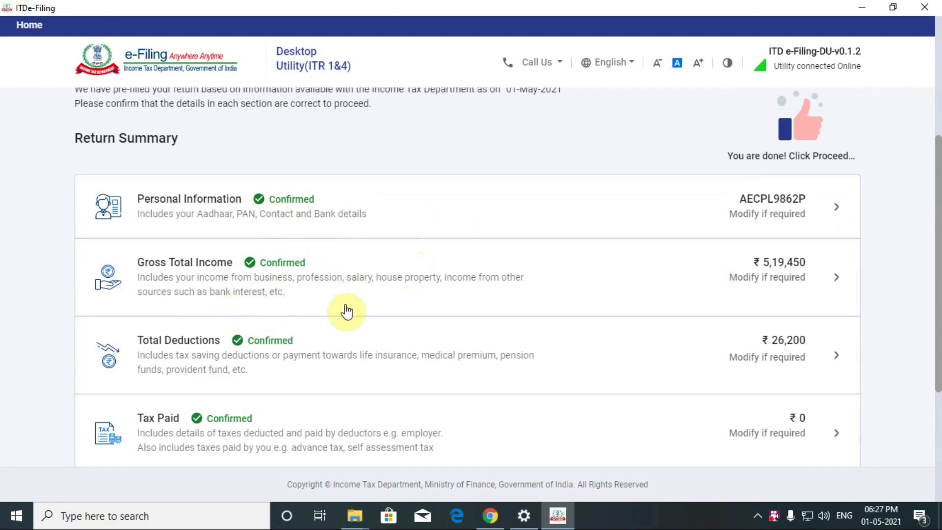
pyautogui.scroll(-4, 343, 311)
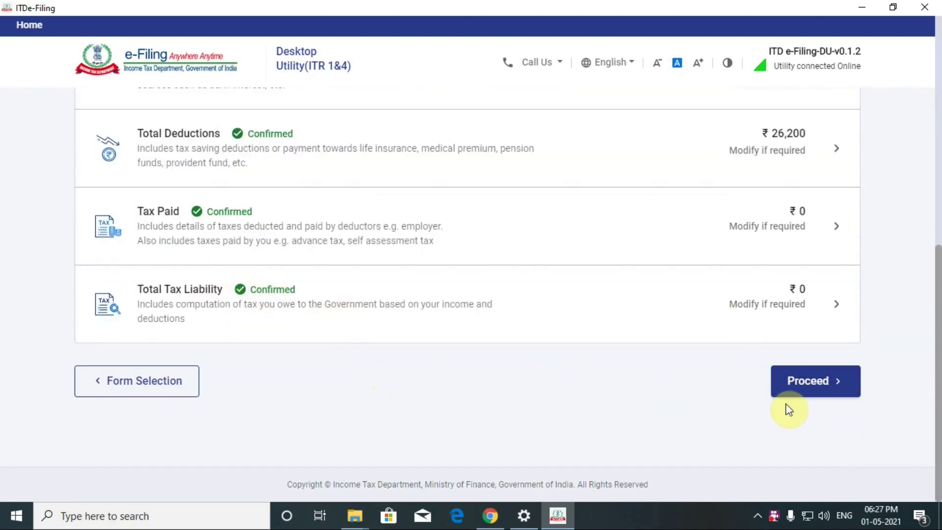
pyautogui.click(793, 392)
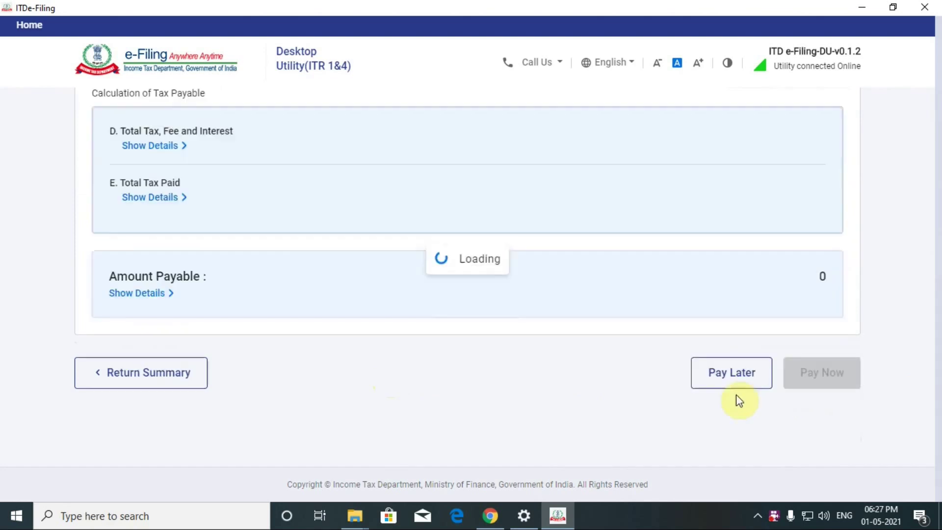
# Examine the tax summary, expanding the details of Gross Total Income and Total Tax Paid and checking deductions and amount payable.
pyautogui.scroll(-4, 617, 376)
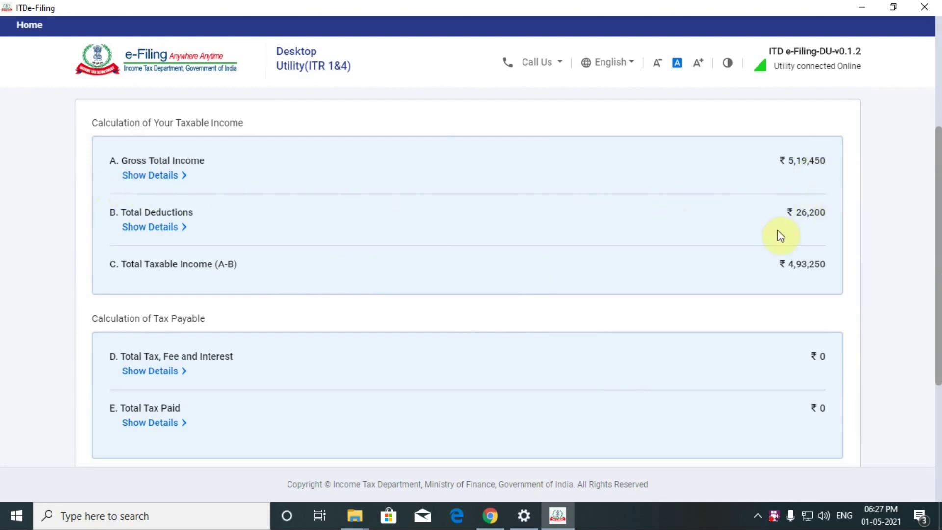
pyautogui.click(149, 175)
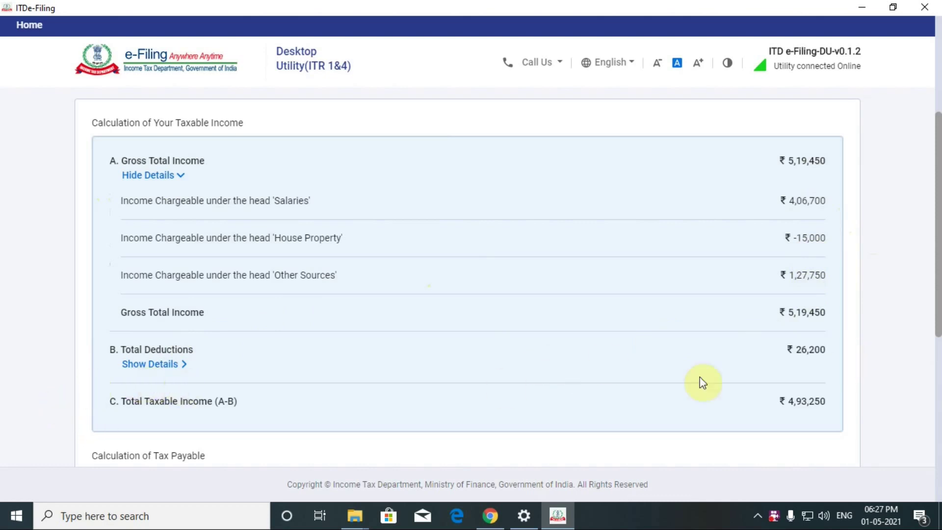
pyautogui.scroll(-4, 578, 415)
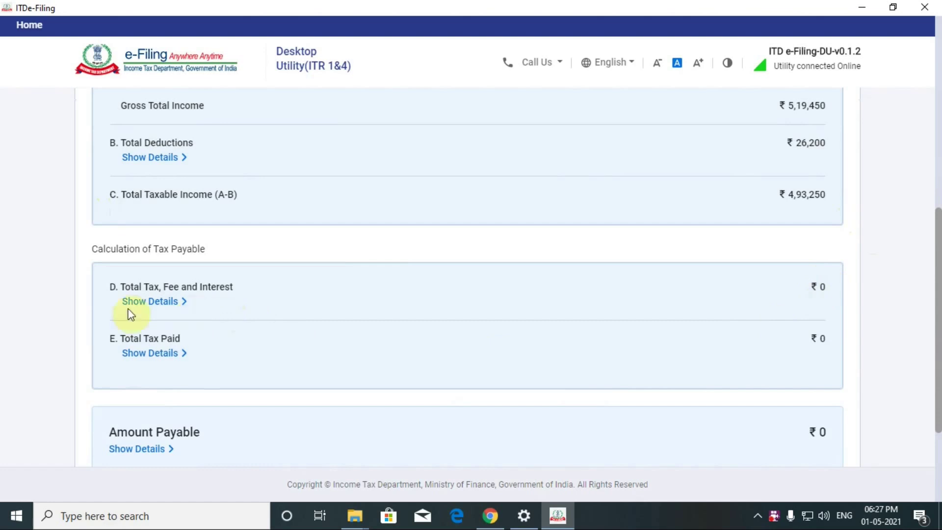
pyautogui.click(145, 356)
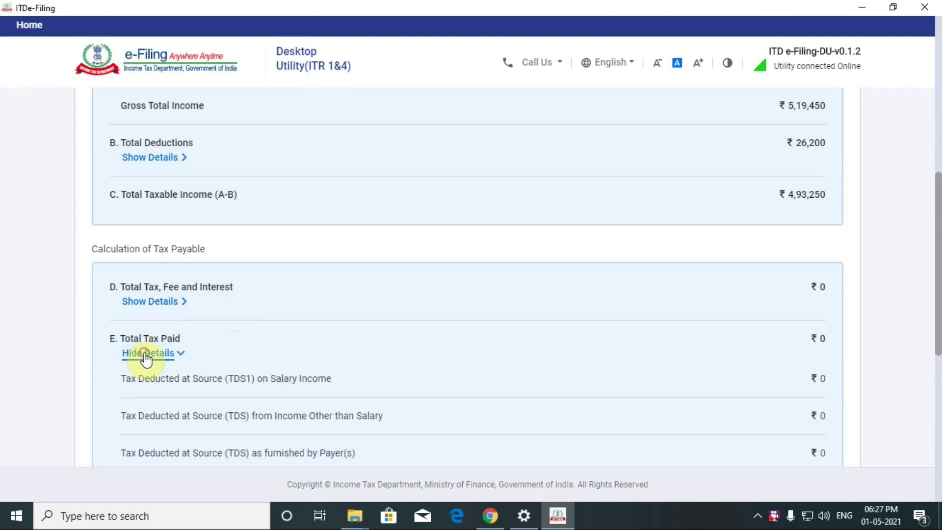
pyautogui.scroll(-5, 385, 337)
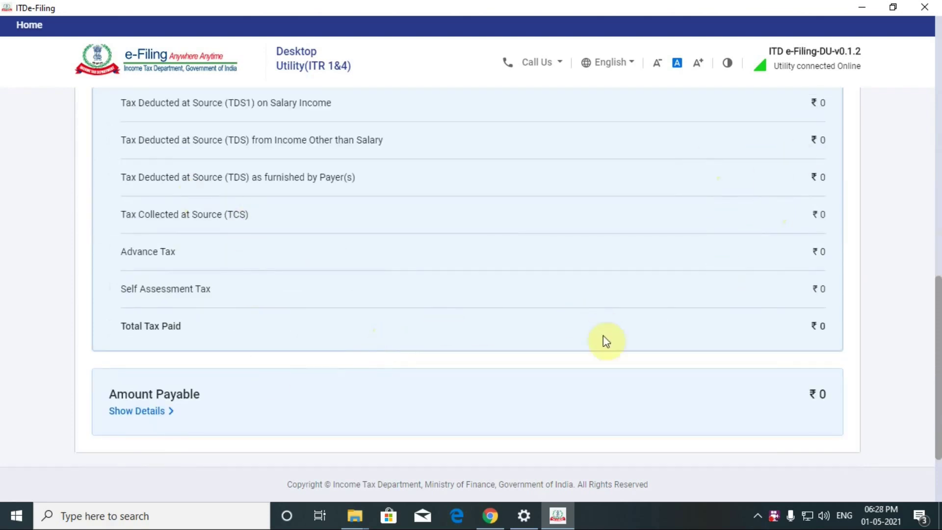
pyautogui.scroll(-1, 710, 323)
pyautogui.scroll(-2, 710, 326)
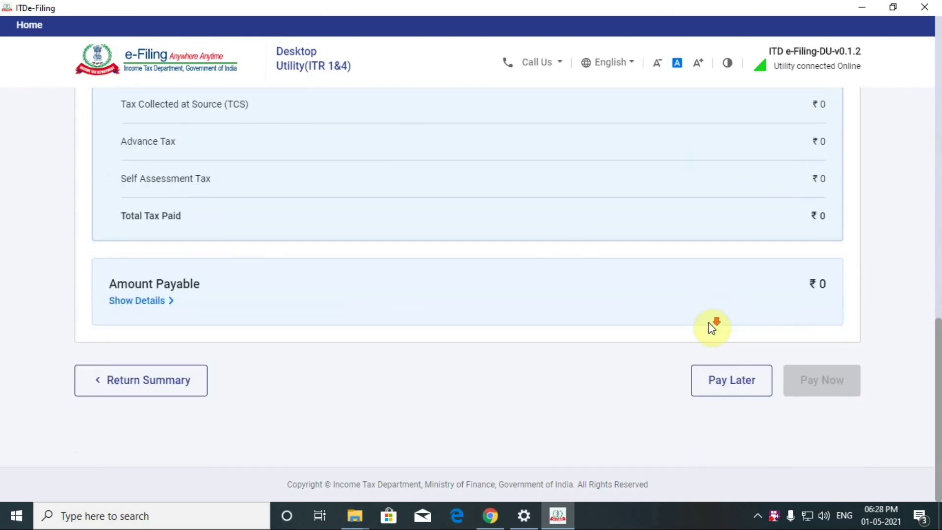
pyautogui.scroll(8, 684, 290)
pyautogui.scroll(3, 686, 290)
pyautogui.scroll(-6, 688, 291)
pyautogui.scroll(8, 685, 300)
pyautogui.scroll(-4, 681, 317)
pyautogui.scroll(-5, 680, 322)
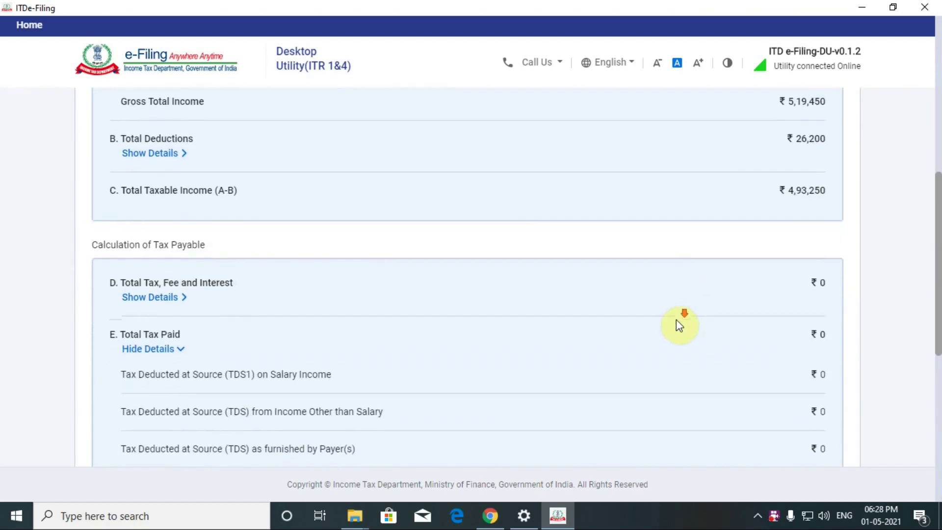
# Go back to the return summary to recheck the confirmed sections, then proceed again to the tax summary and review the amount payable.
pyautogui.click(178, 392)
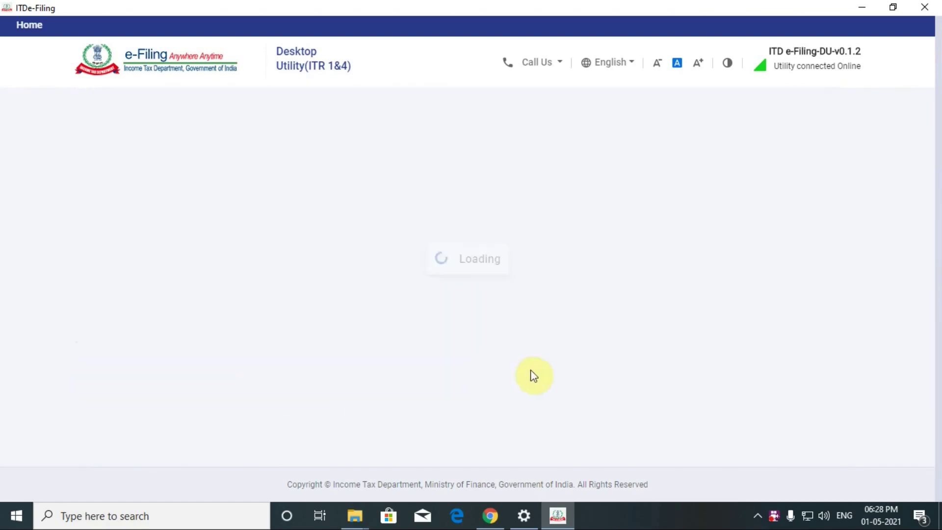
pyautogui.scroll(-10, 648, 387)
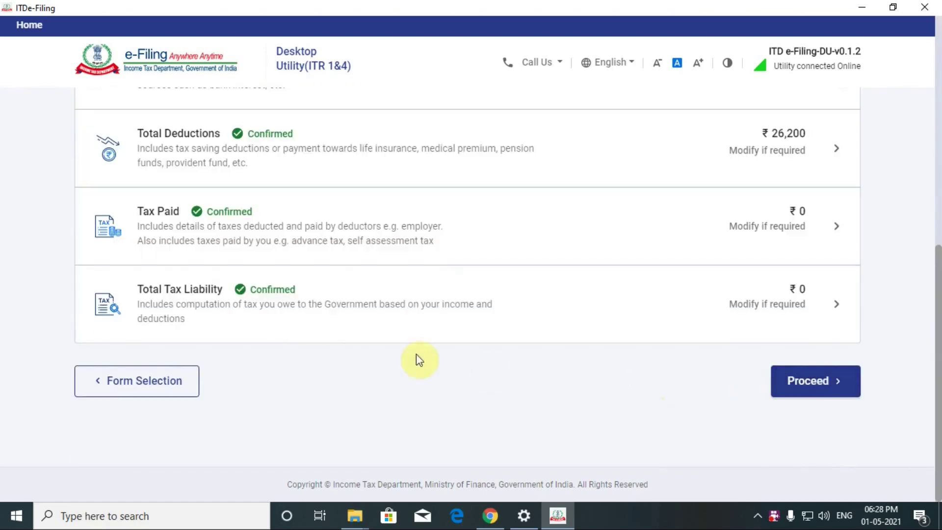
pyautogui.click(797, 395)
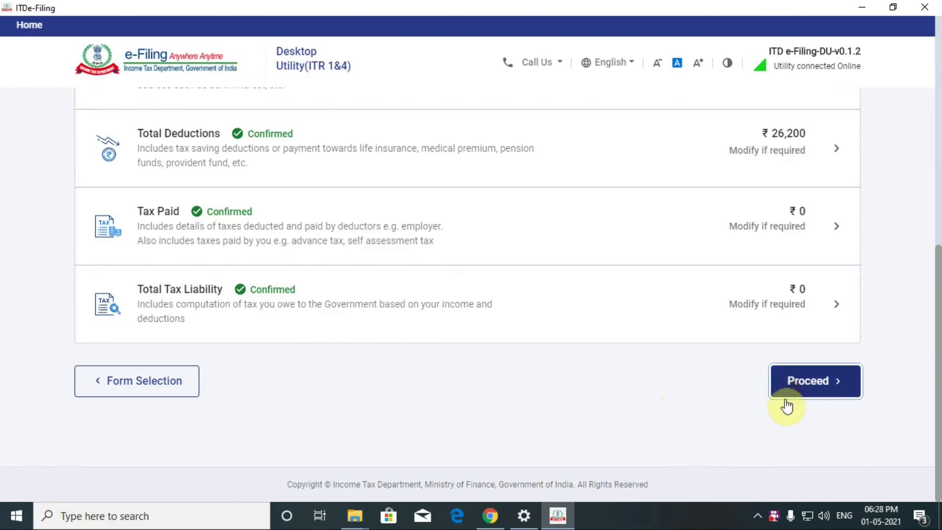
pyautogui.scroll(-10, 607, 399)
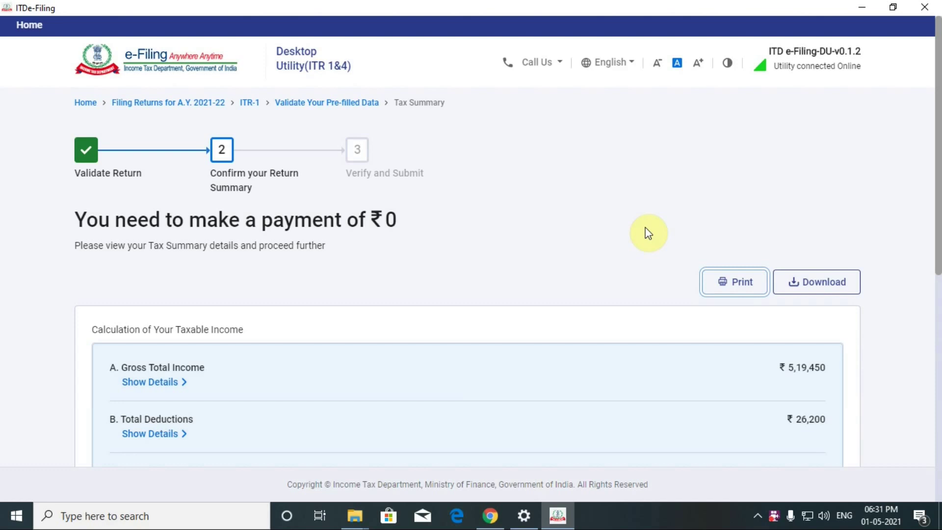
pyautogui.scroll(-10, 511, 433)
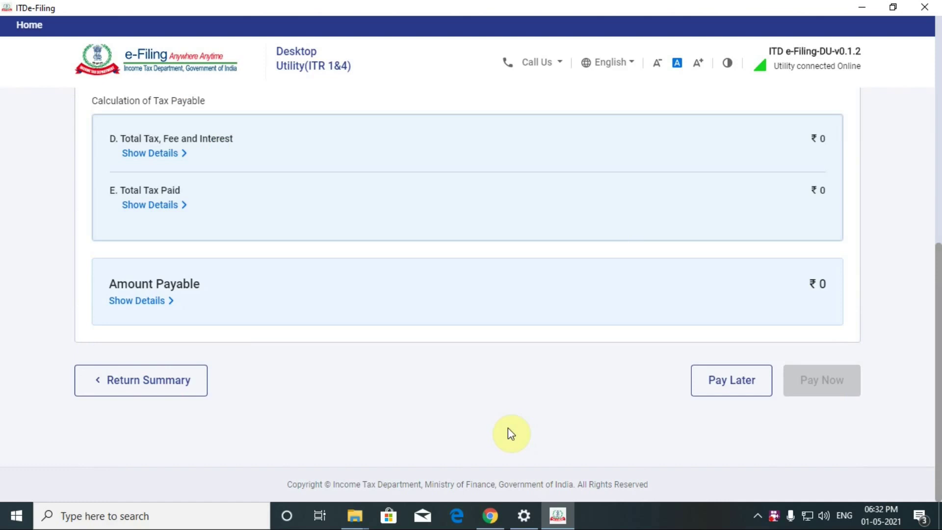